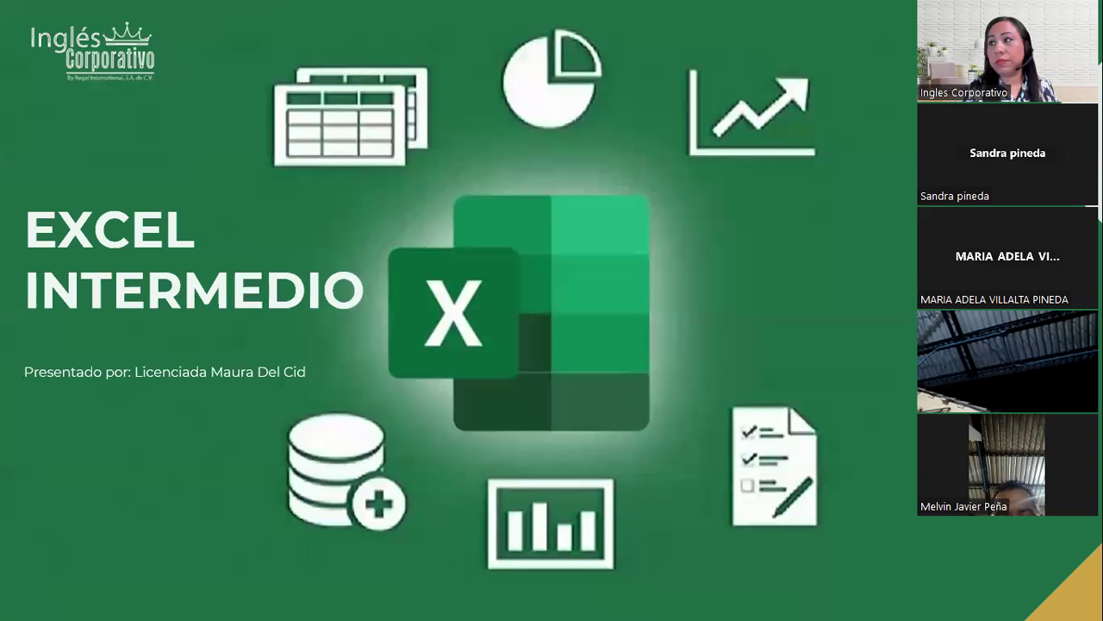
Advance the slideshow through the Sesión 5 slide to the CONTENIDO slide listing Absolutas, Relativas, Mixtas
click(810, 128)
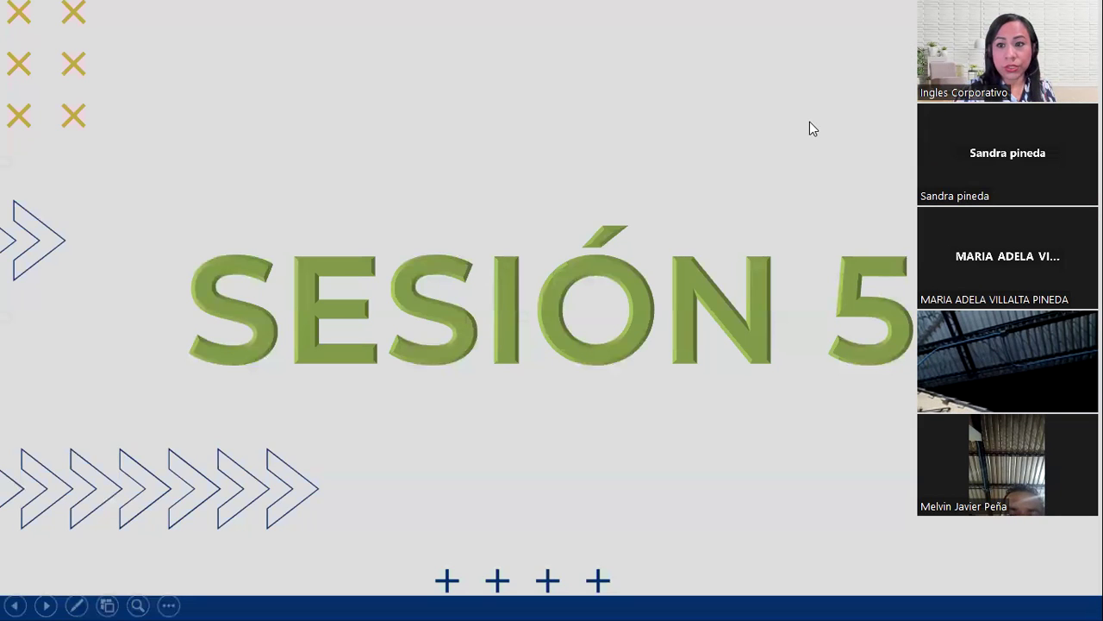
click(810, 128)
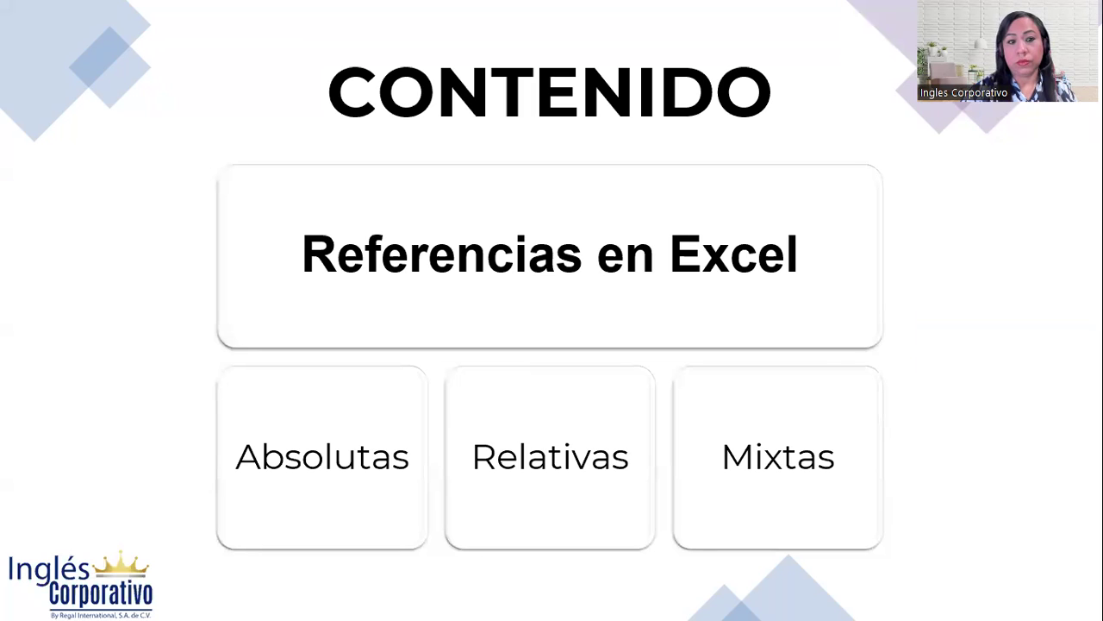
Move past CONTENIDO to the TIPOS DE REFERENCIAS EN EXCEL slide showing A7 and $A$7
click(1063, 307)
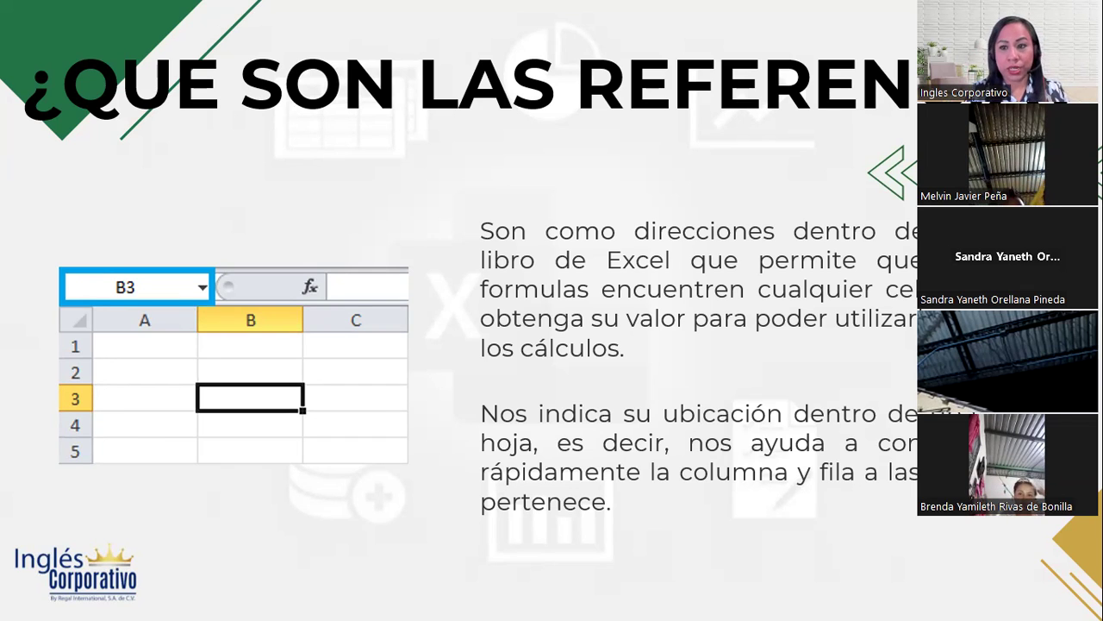
key(Right)
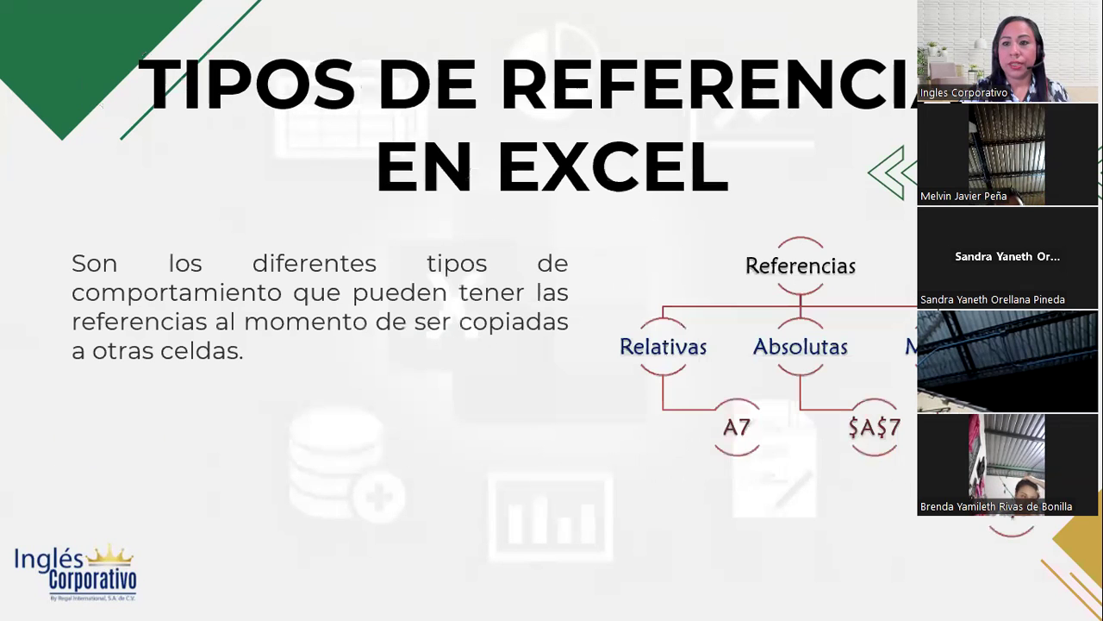
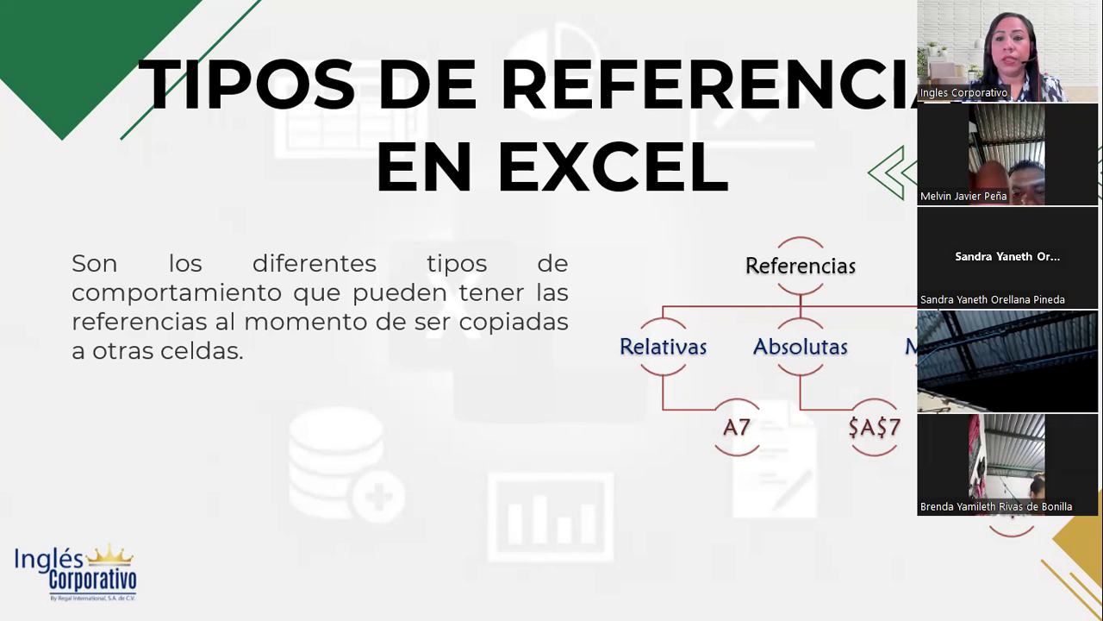
Advance the PowerPoint slideshow to the next slide
key(Right)
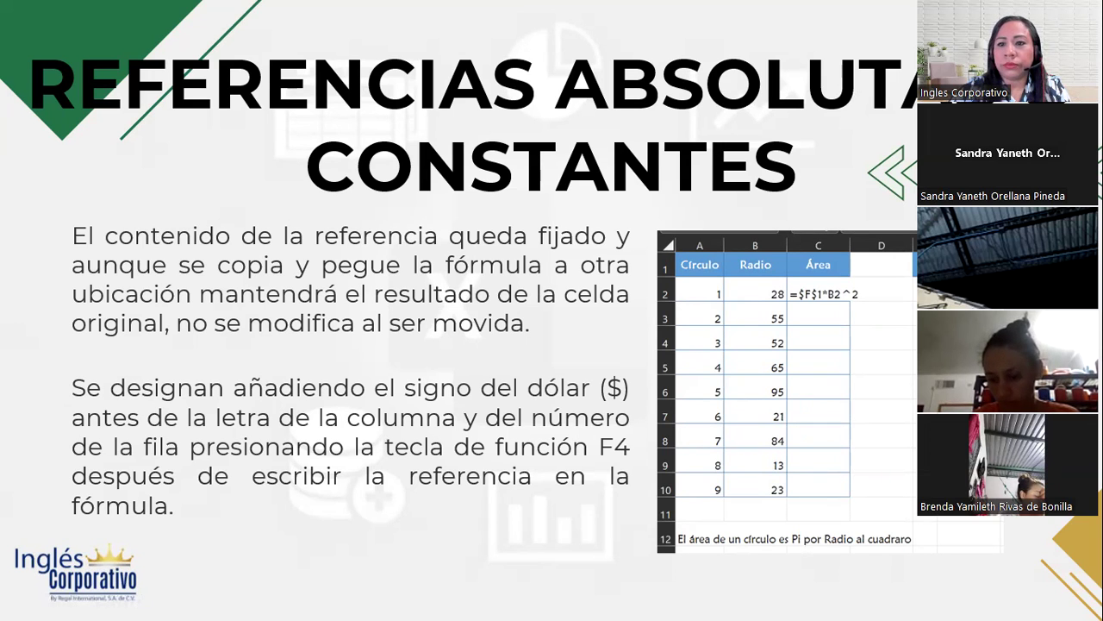
Advance the slideshow to the slide on mixed references
key(Right)
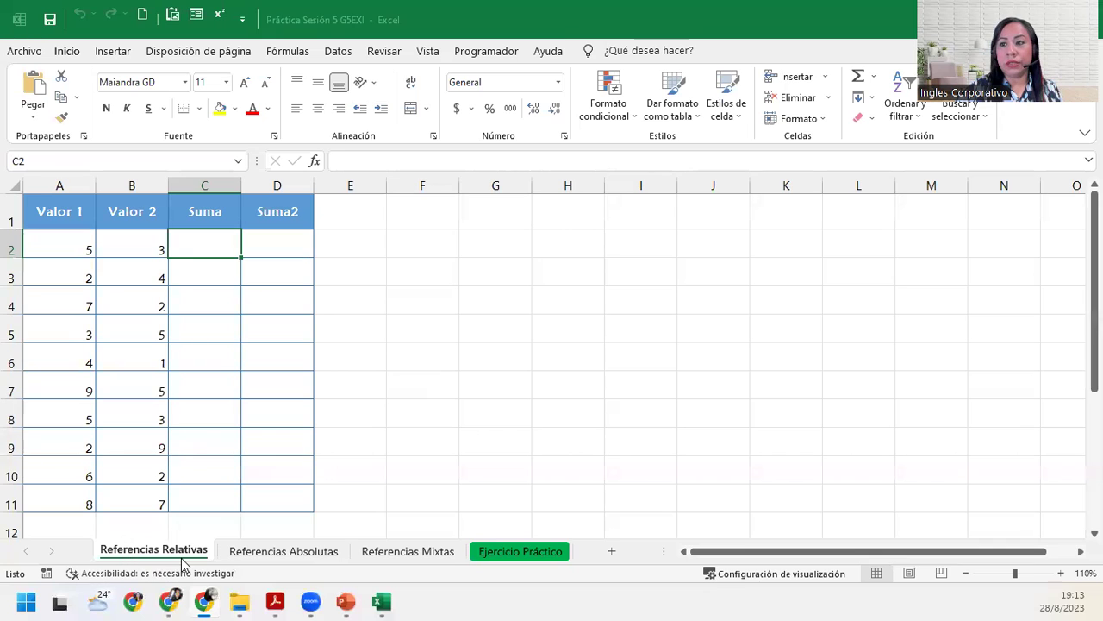
Enter =A2+B2 in C2 to add Valor 1 and Valor 2, giving 8
click(201, 243)
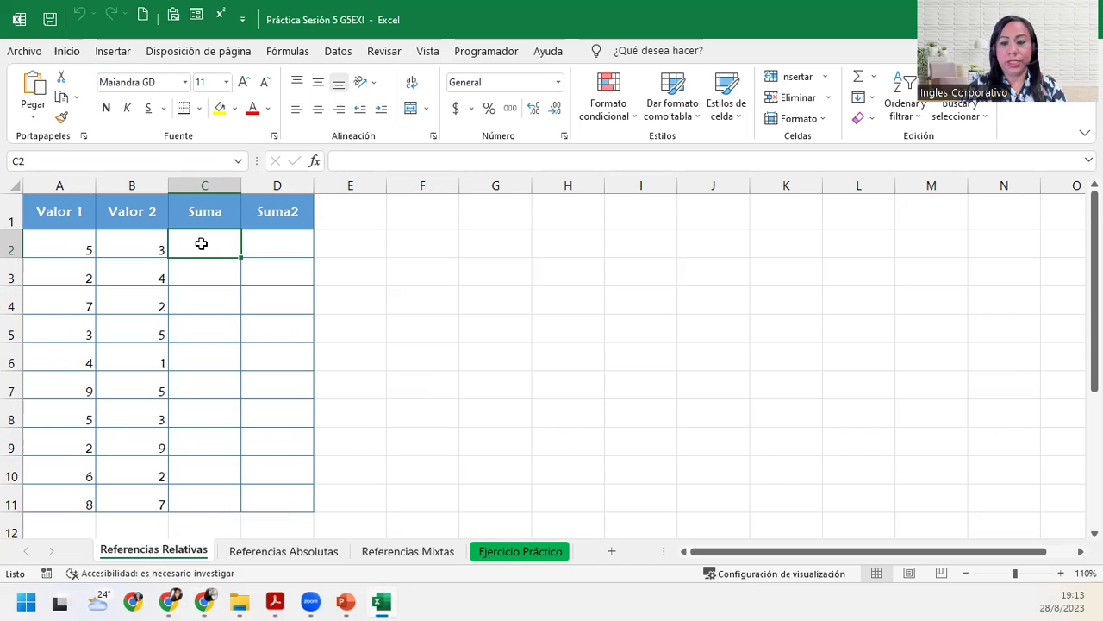
text(=)
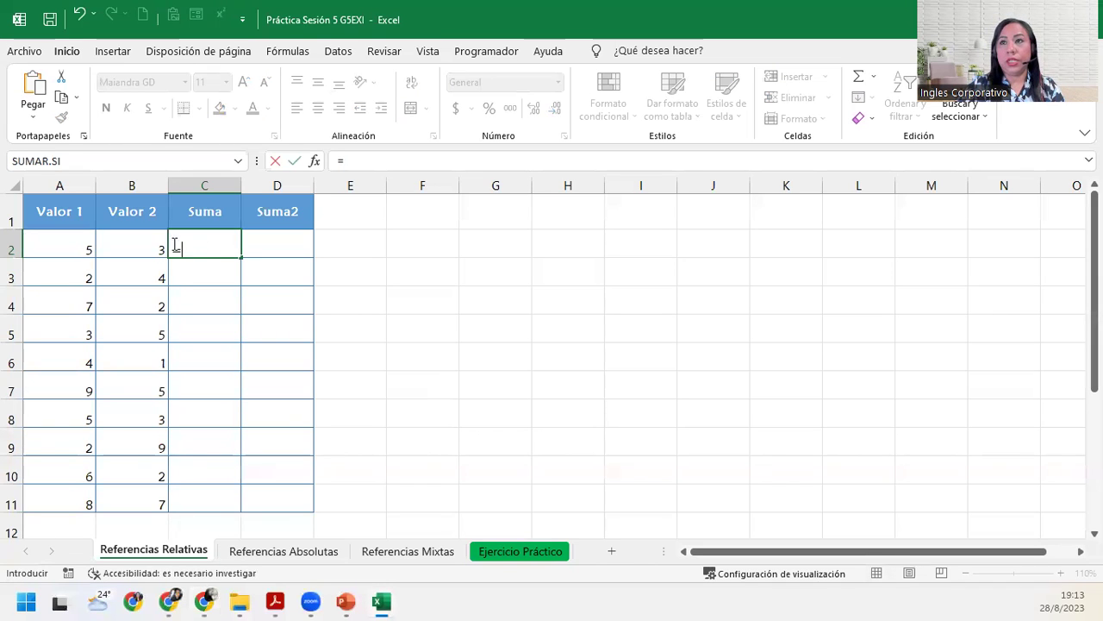
click(64, 244)
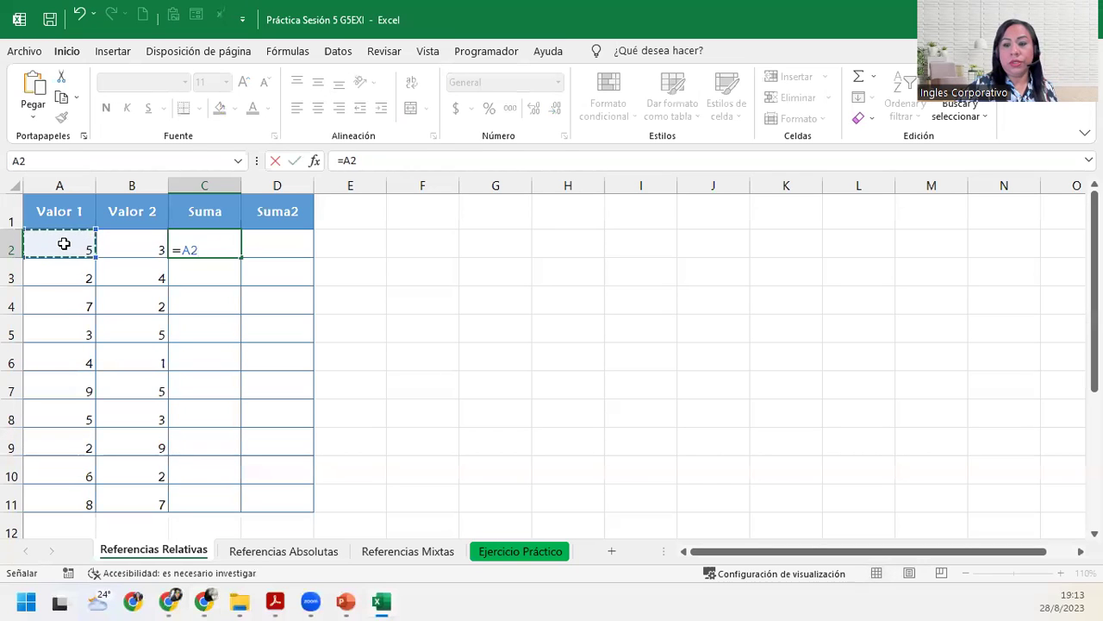
text(+)
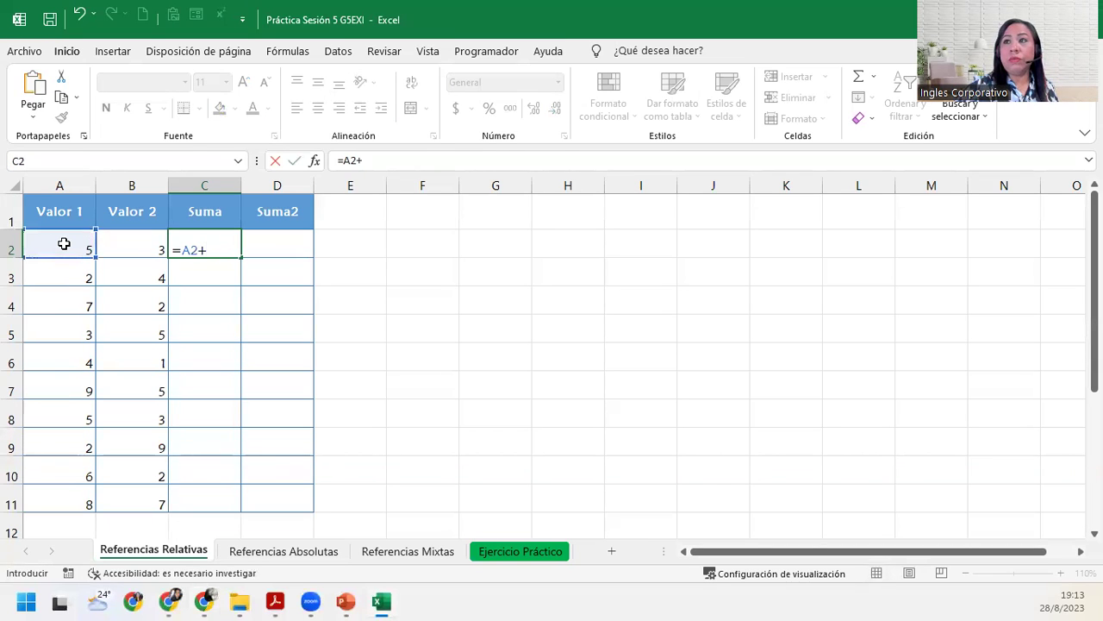
click(148, 247)
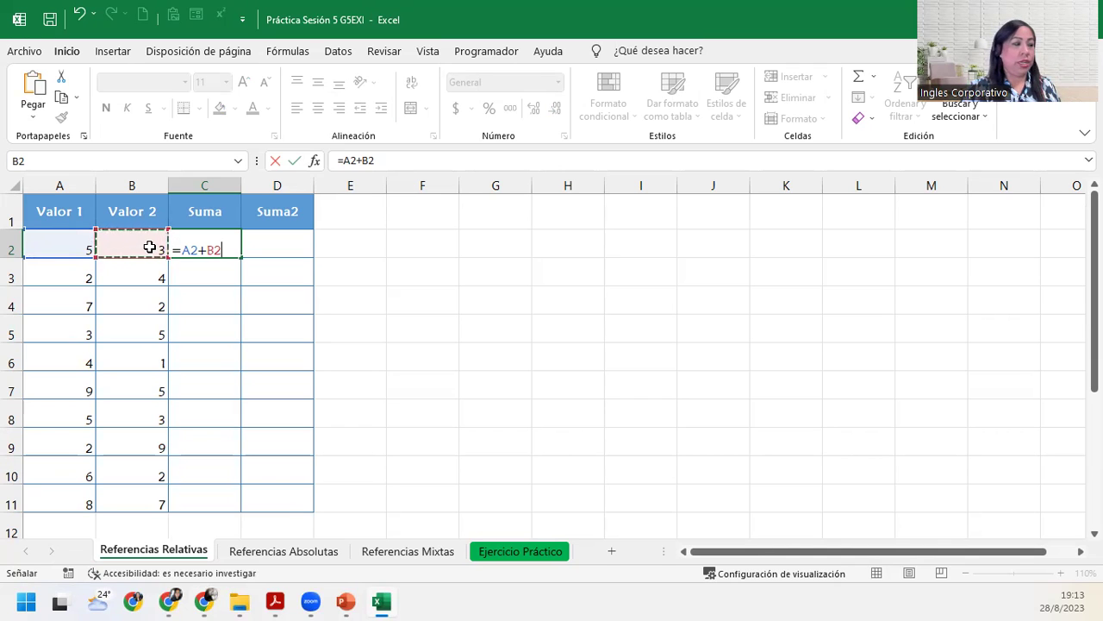
key(Return)
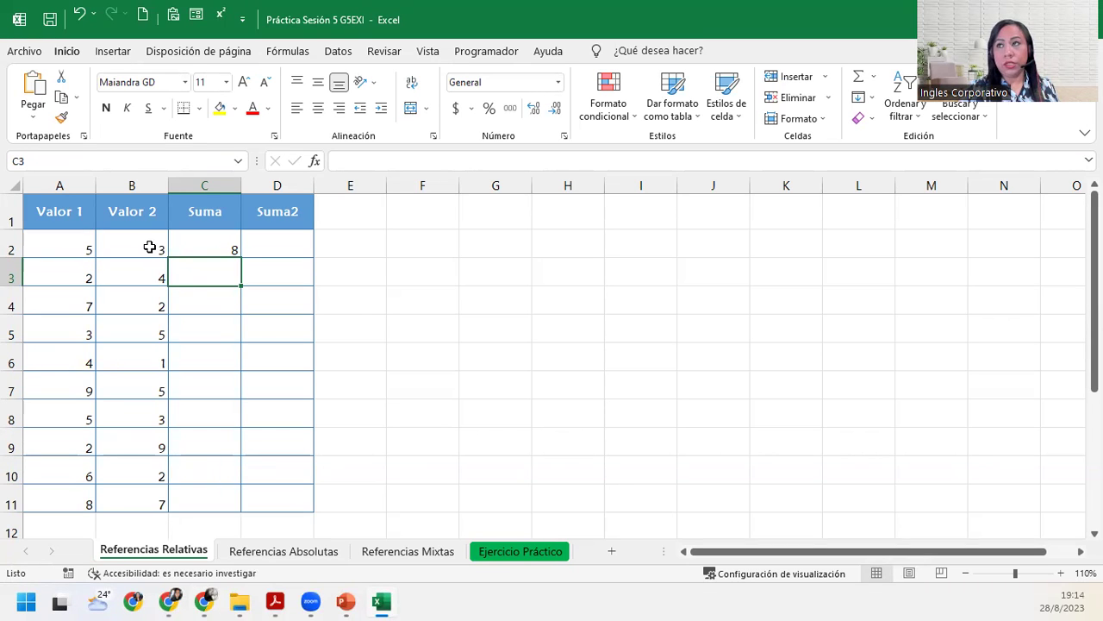
Fill the C2 sum formula down to C11 and widen the formula bar
click(223, 242)
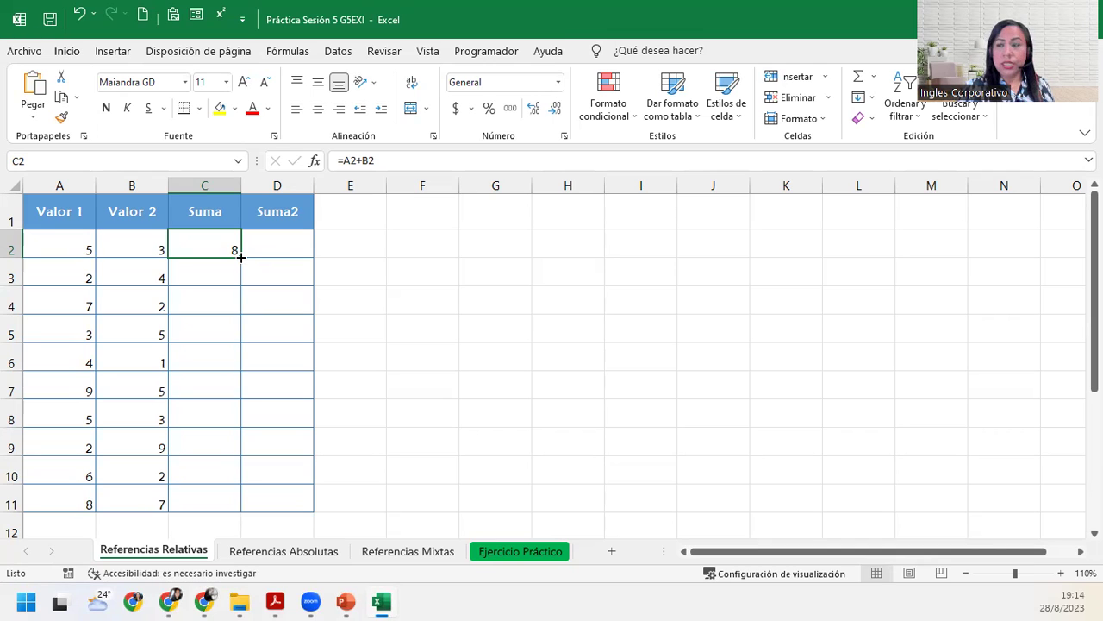
drag(242, 257, 241, 510)
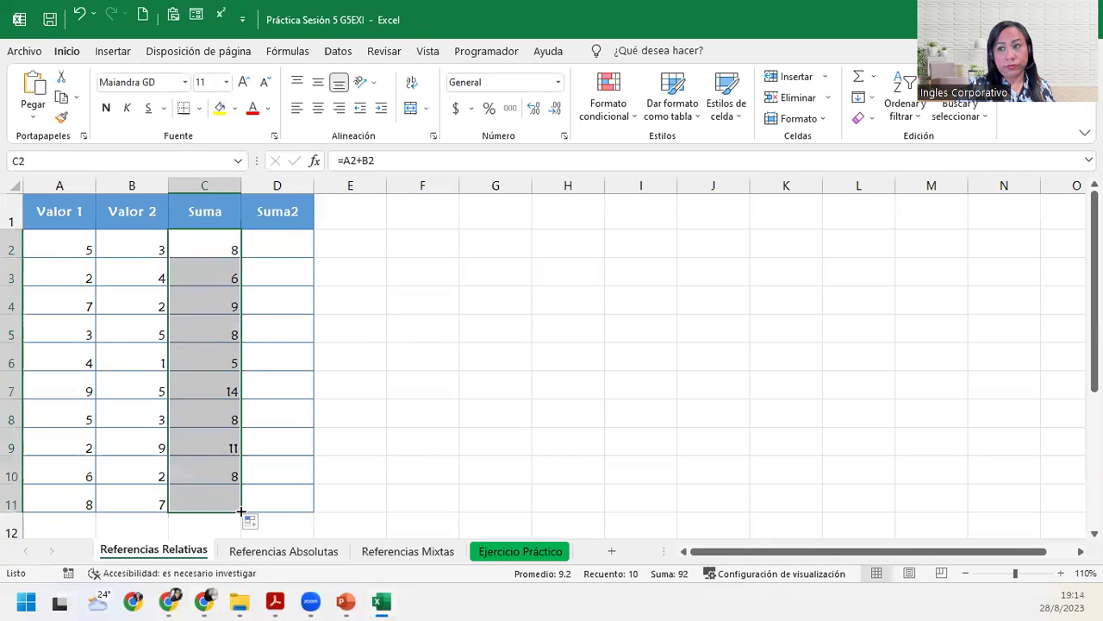
click(210, 244)
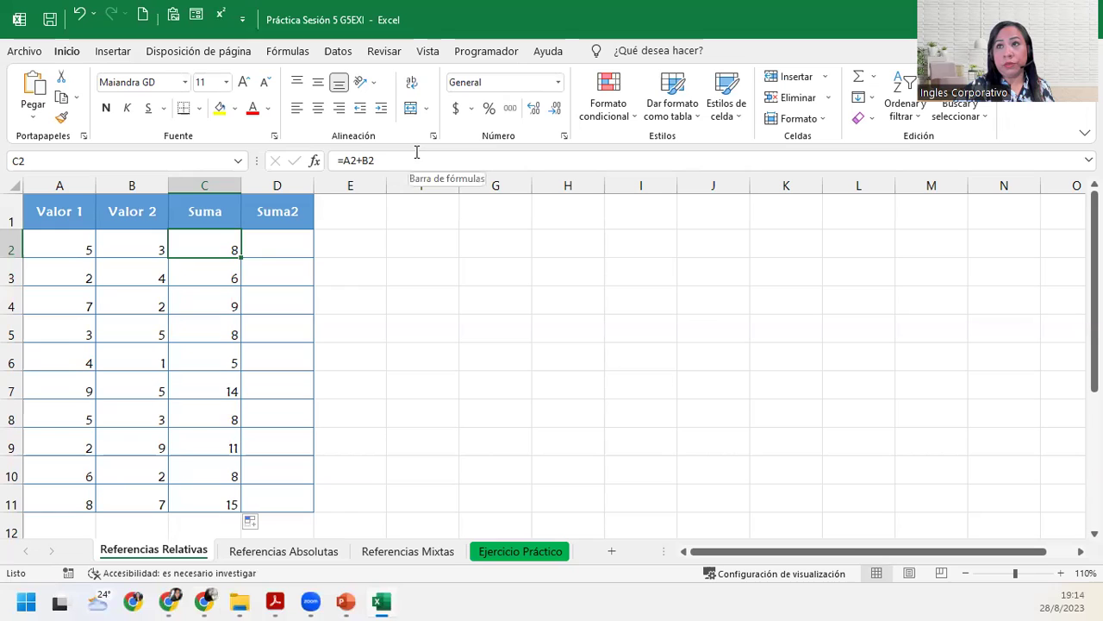
drag(255, 160, 96, 157)
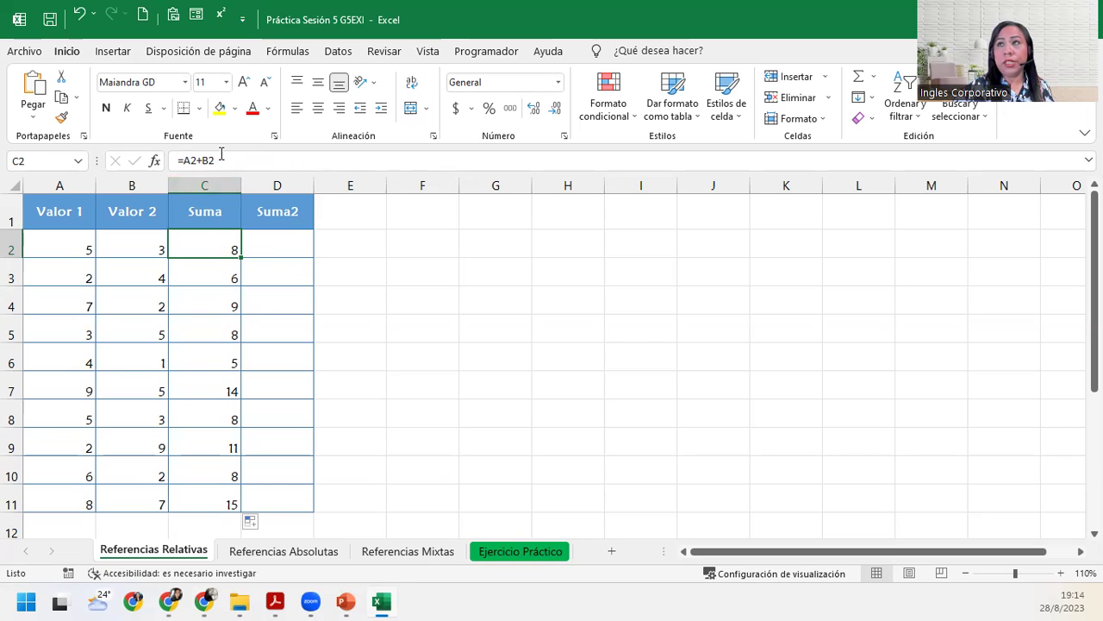
Check the copied relative formulas in C3, C4, C5, C7, C10 and C11
click(222, 278)
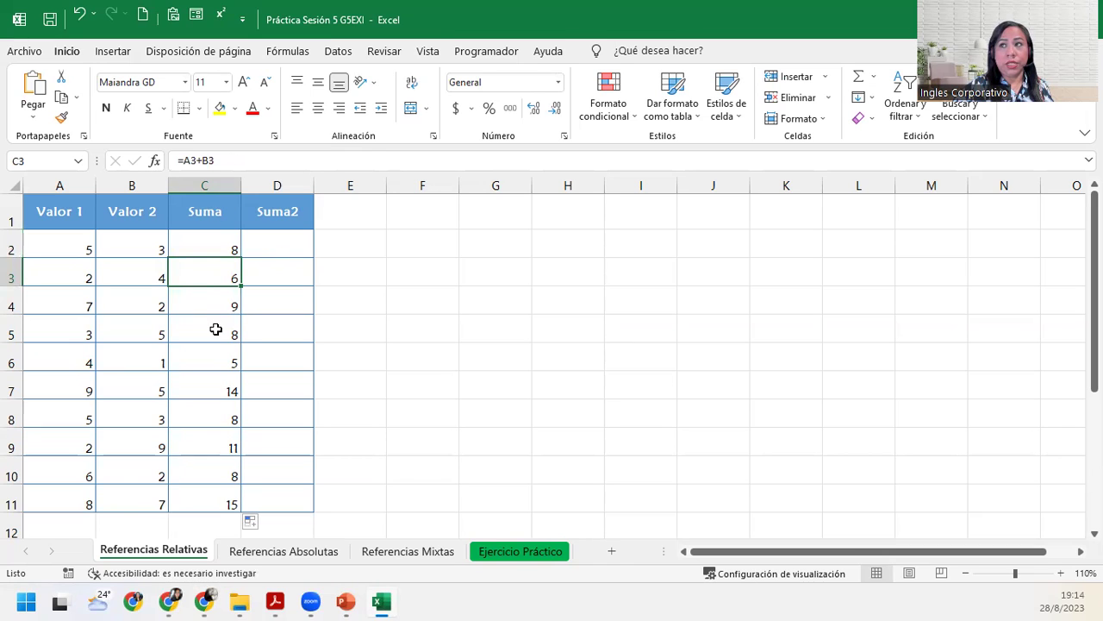
click(216, 302)
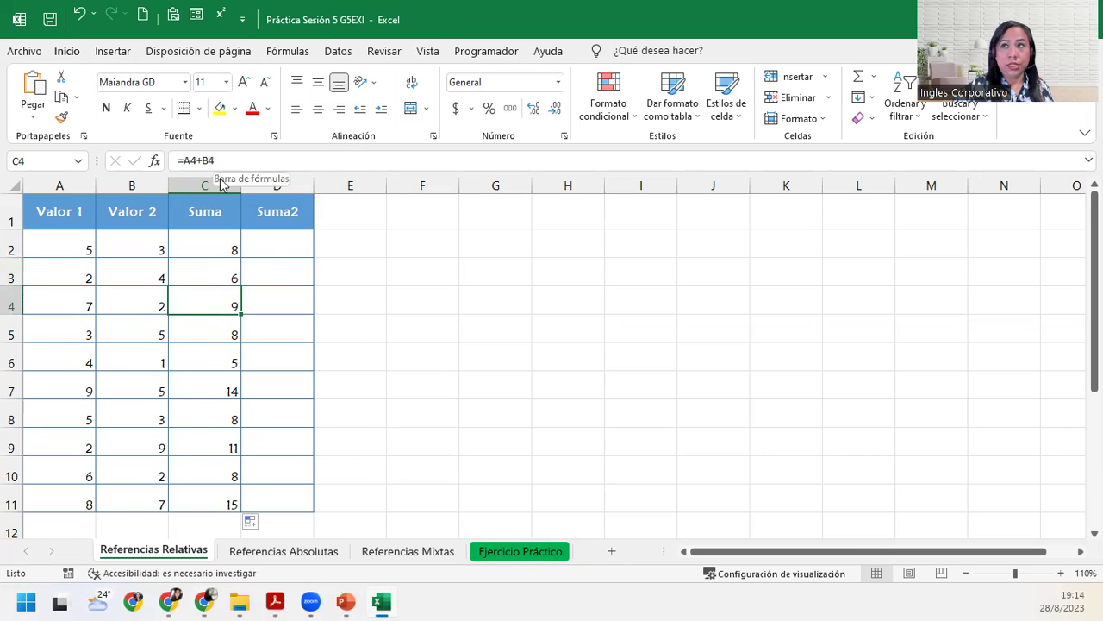
click(215, 337)
click(215, 381)
click(213, 470)
click(209, 493)
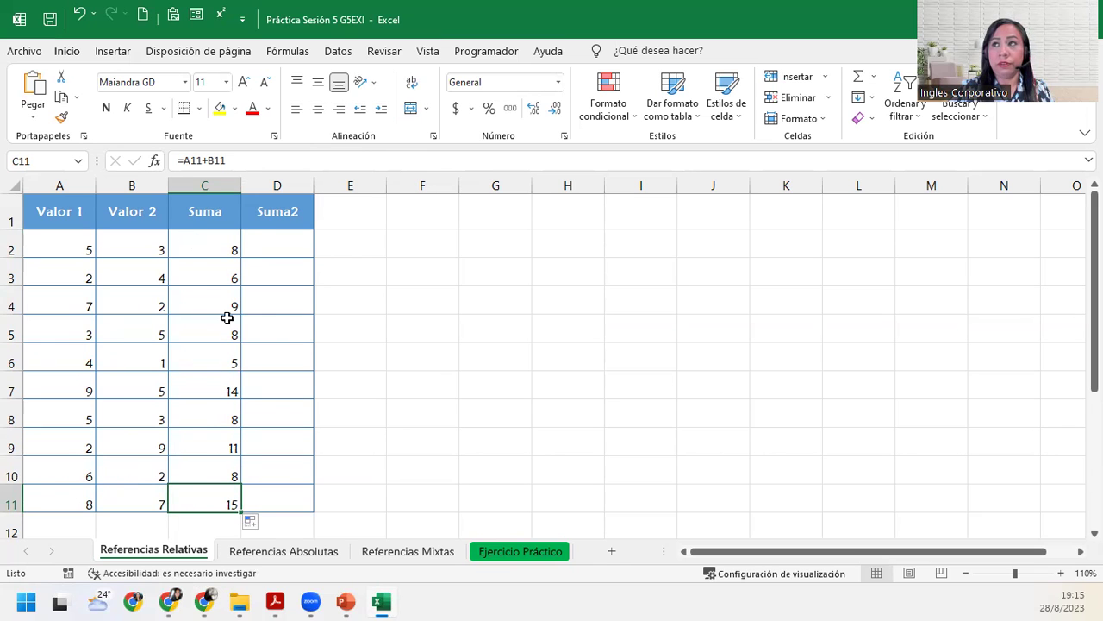
Turn on Mostrar fórmulas to view C2's formula, then turn it off to show values
click(282, 53)
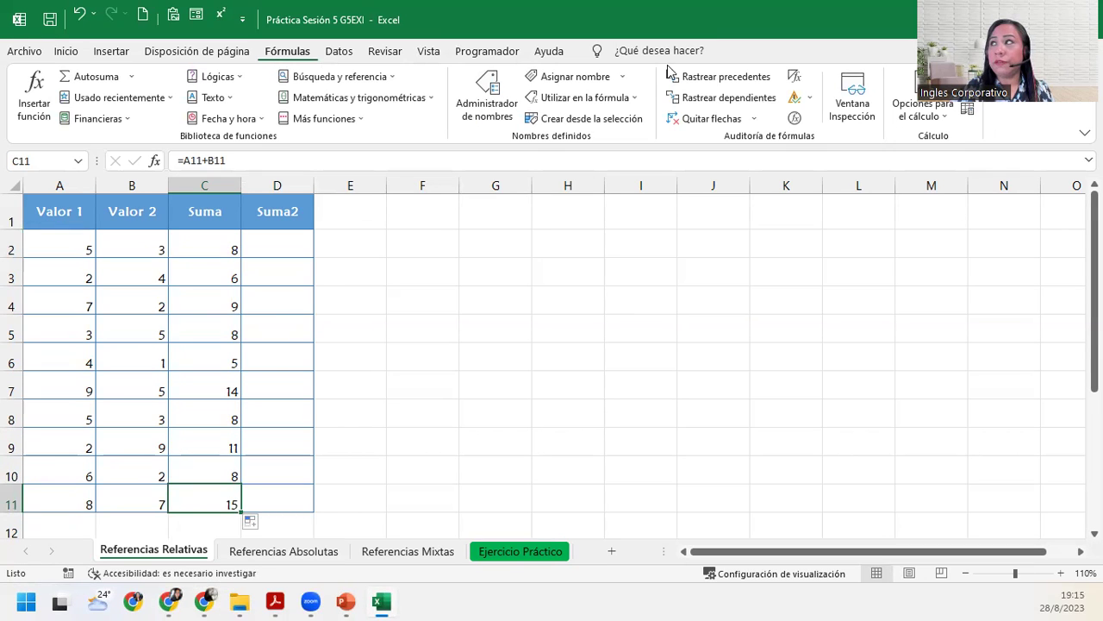
click(795, 78)
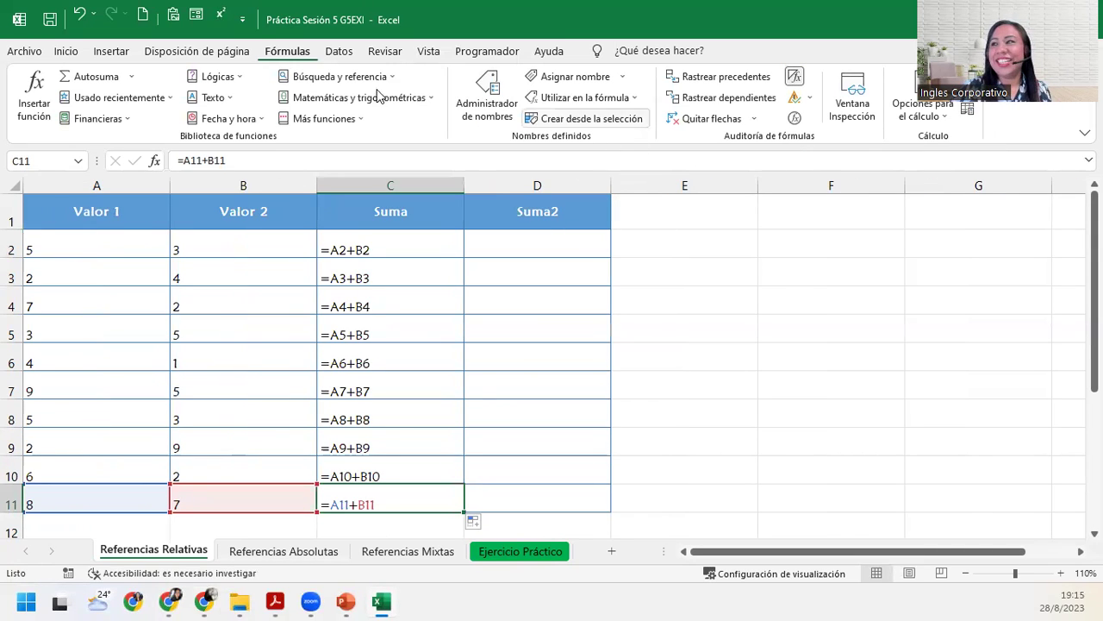
click(373, 243)
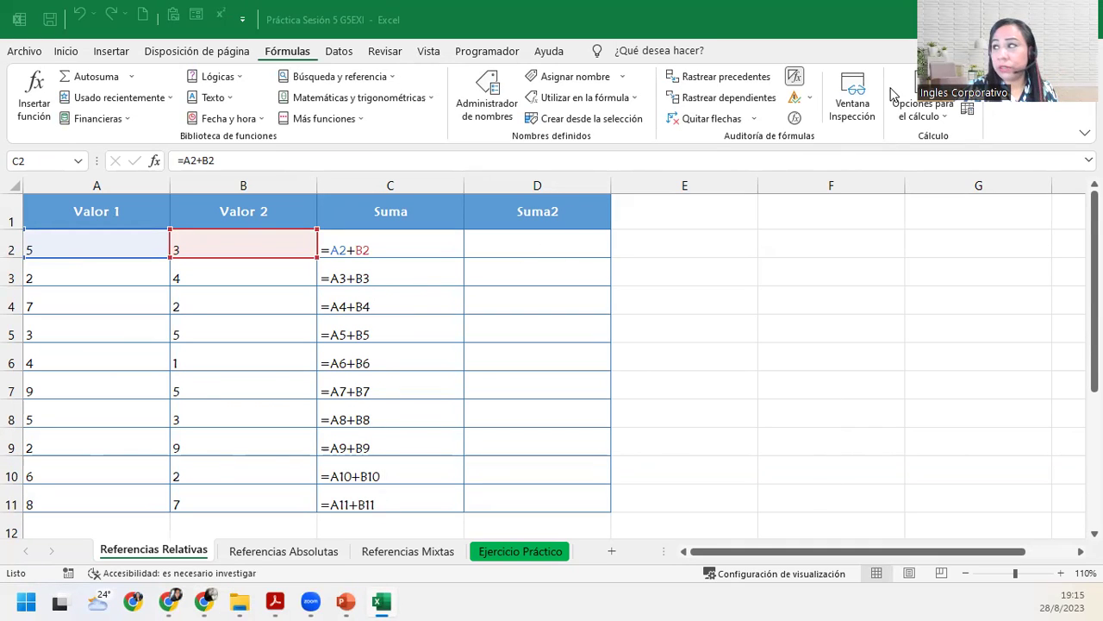
click(794, 80)
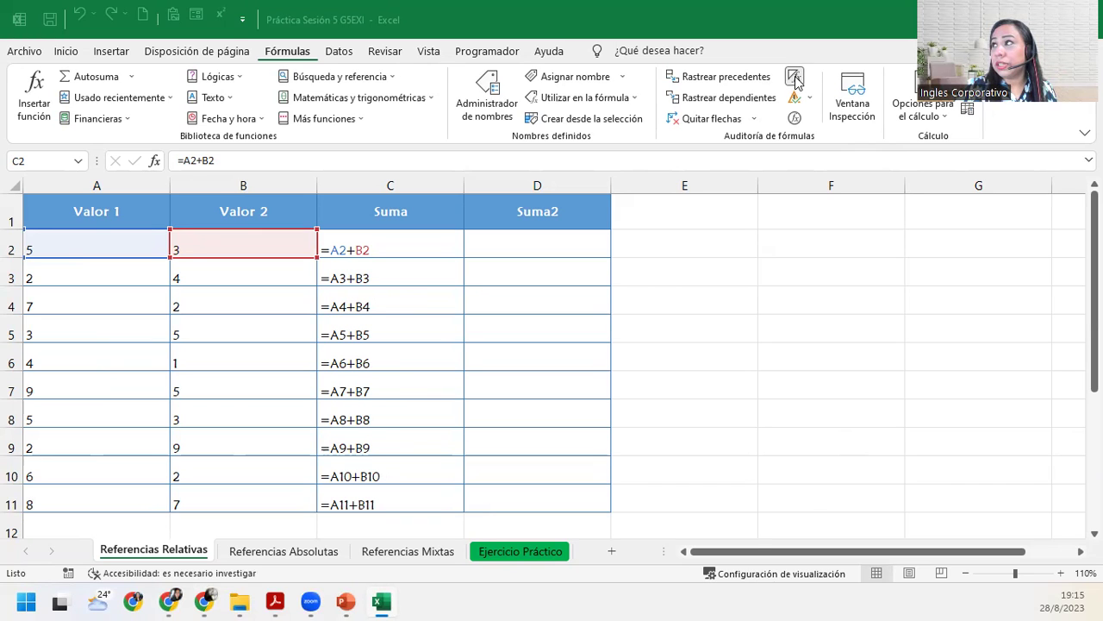
click(794, 80)
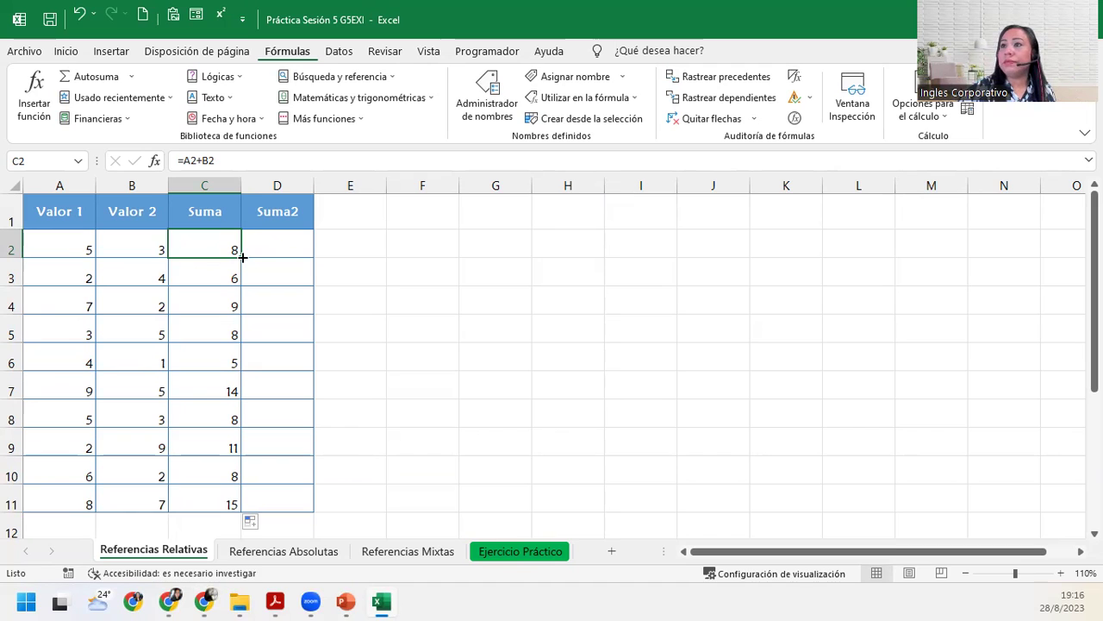
Copy C2's formula into D2, where it becomes =B2+C2 showing 11
drag(242, 256, 285, 259)
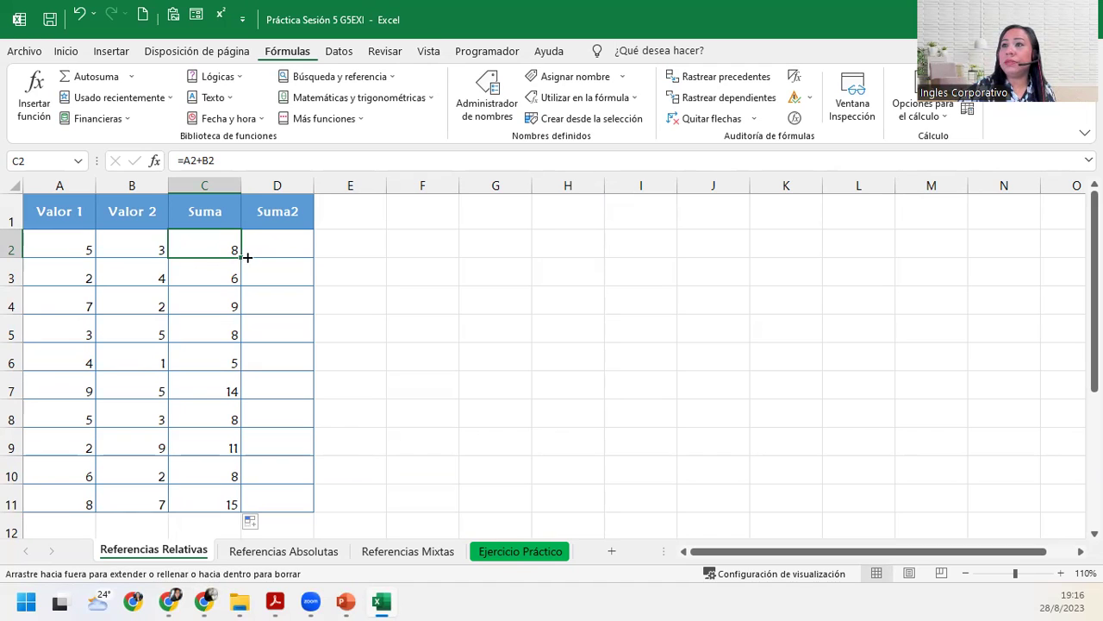
click(297, 239)
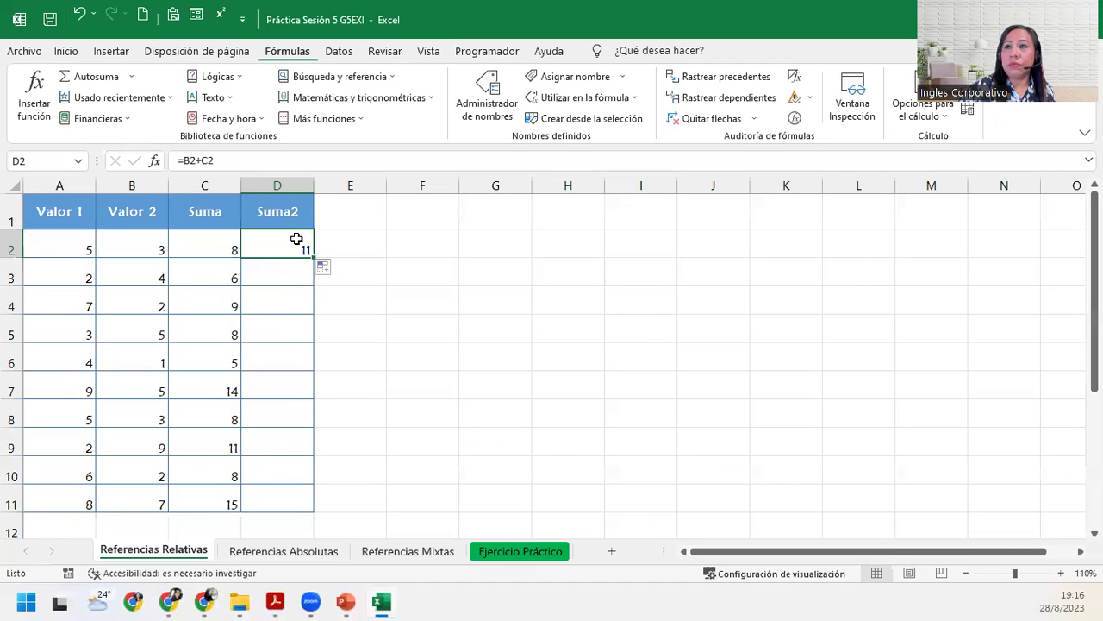
double_click(296, 239)
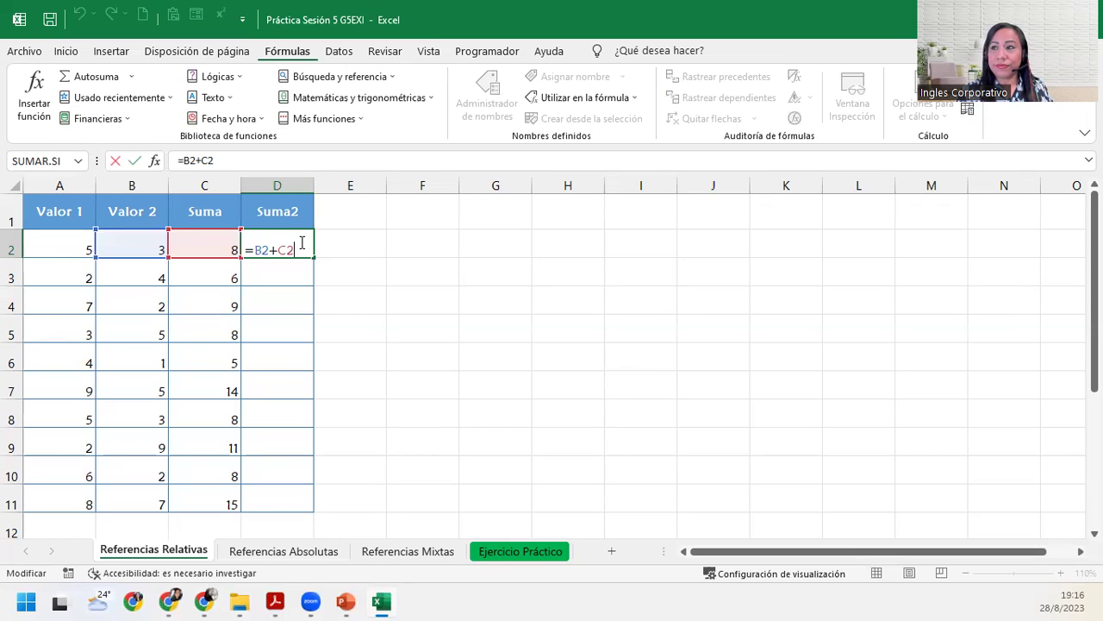
key(Return)
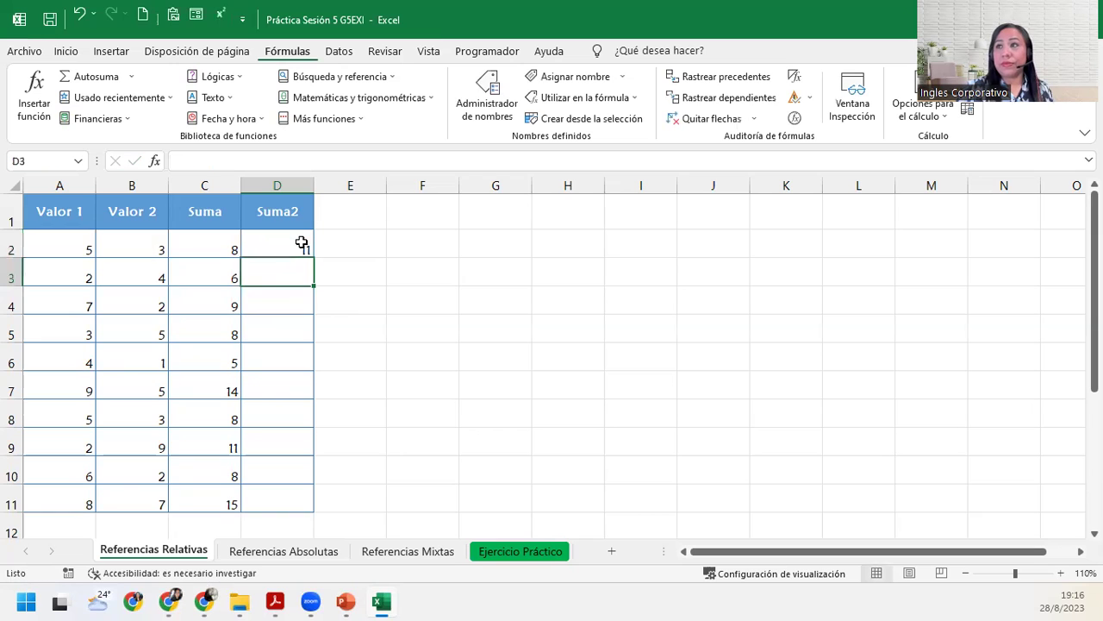
click(302, 243)
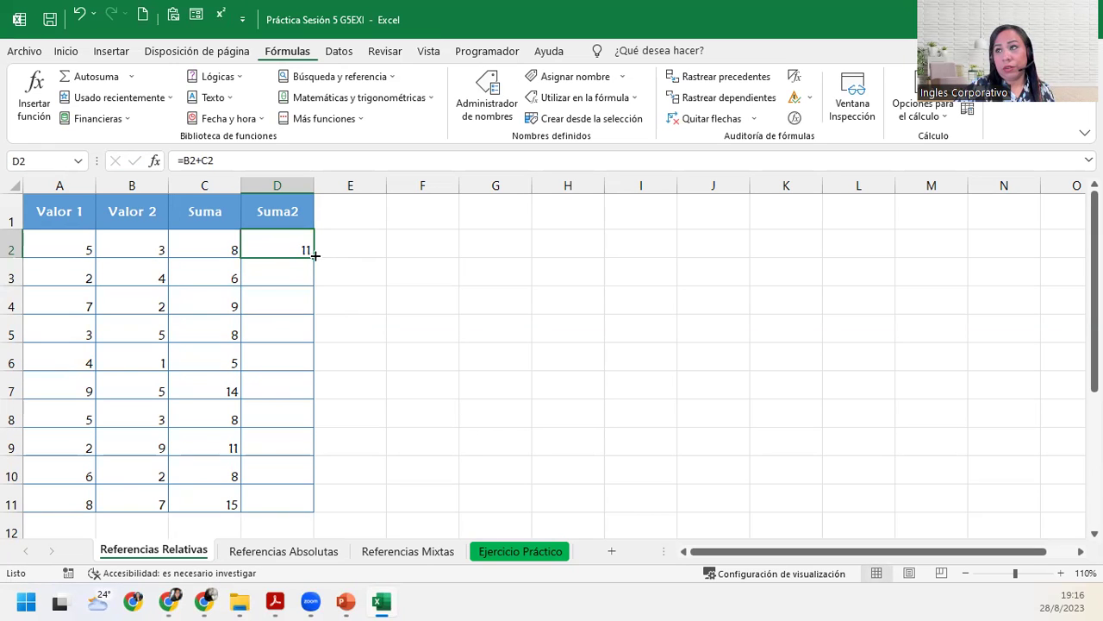
Fill D2's formula down to D11 and inspect the copies in D9 and D11
double_click(315, 253)
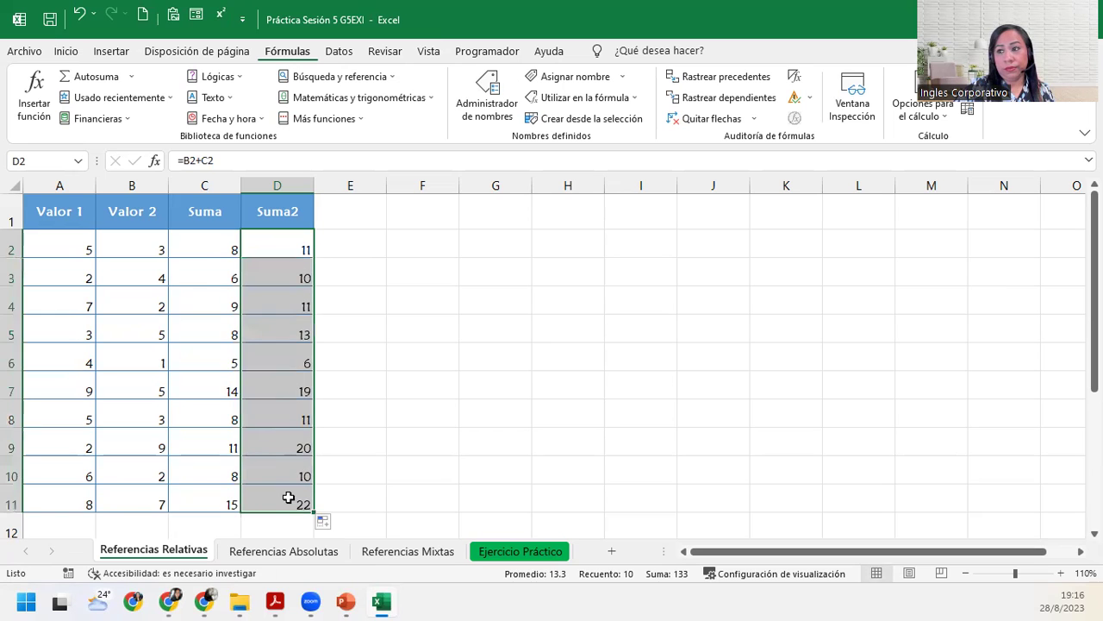
click(280, 447)
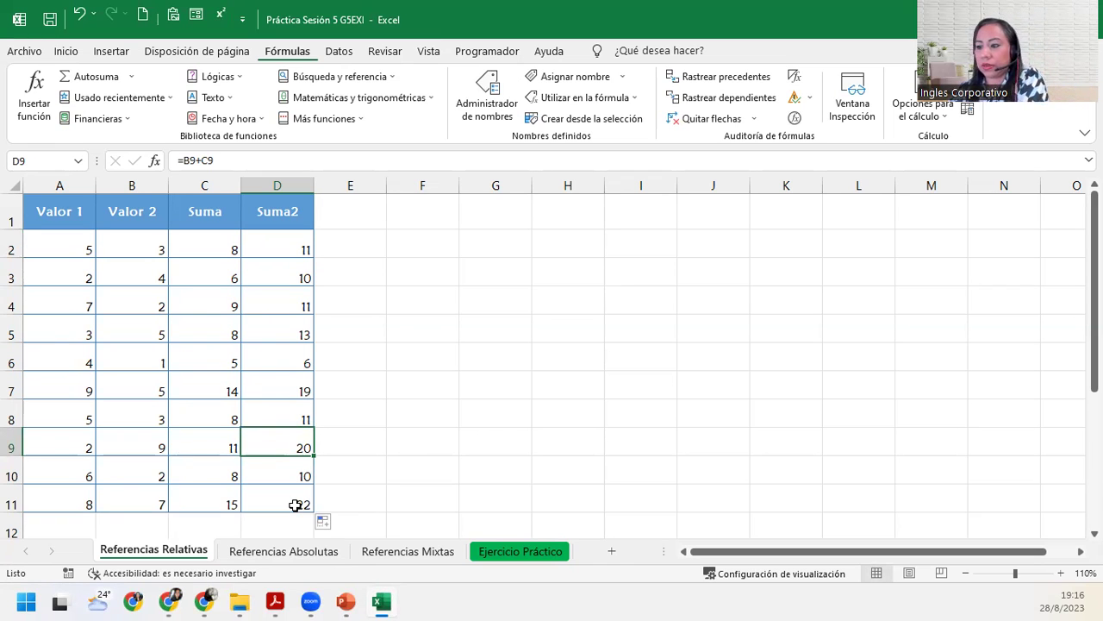
click(296, 505)
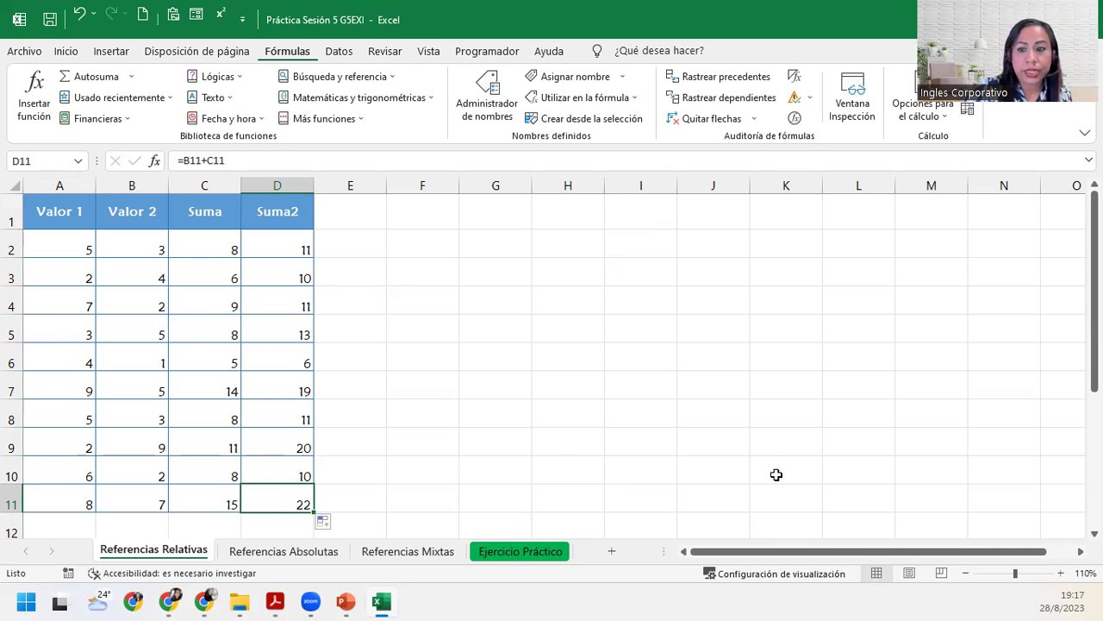
Compare the relative Suma and Suma2 formulas across rows 2 through 11
click(222, 250)
click(280, 225)
click(263, 262)
click(261, 293)
click(223, 300)
click(213, 335)
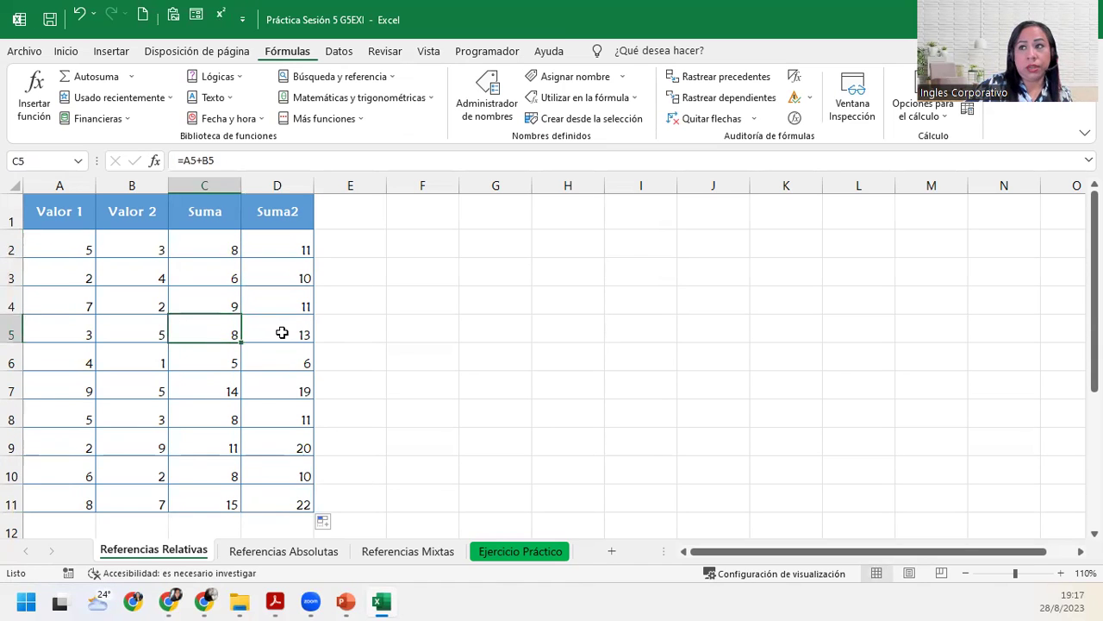
click(281, 332)
click(274, 363)
click(264, 416)
click(255, 446)
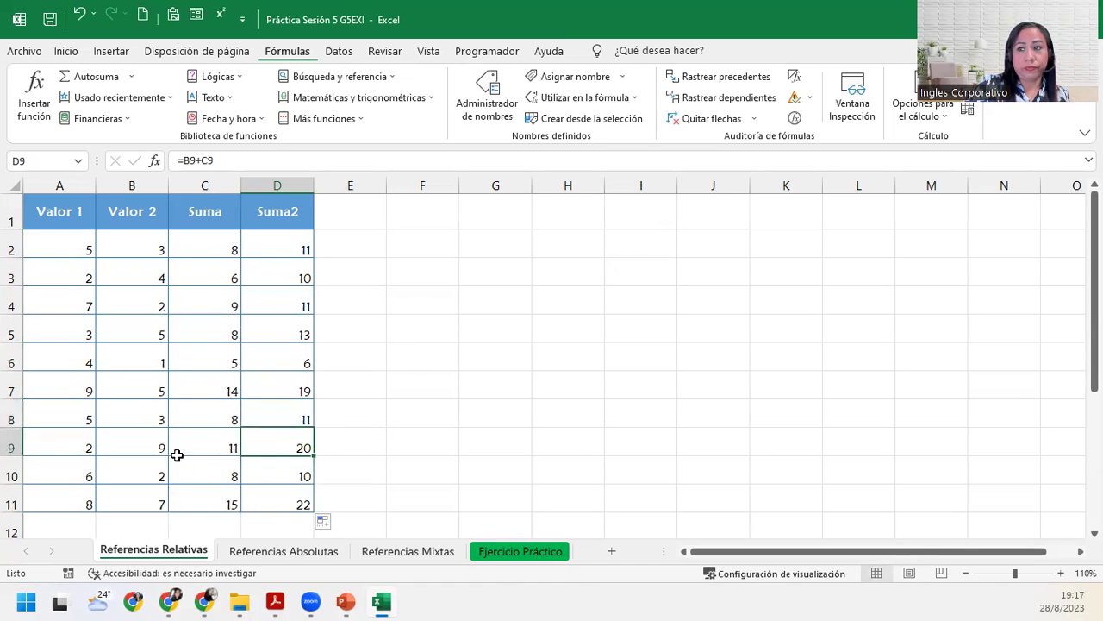
click(181, 470)
click(255, 495)
click(264, 470)
click(267, 443)
click(270, 412)
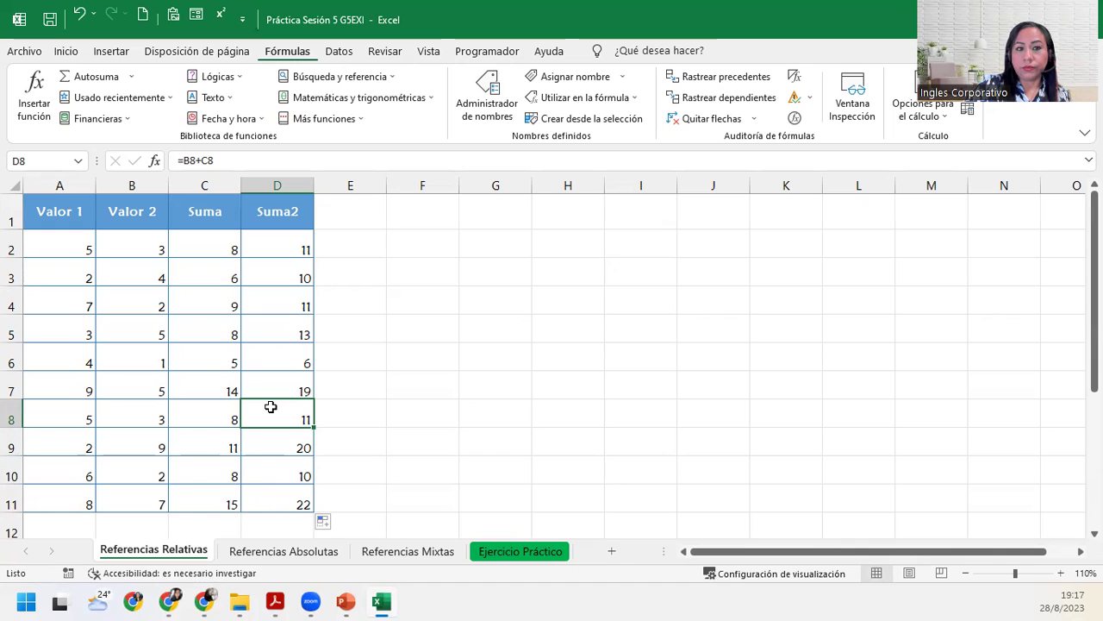
click(276, 552)
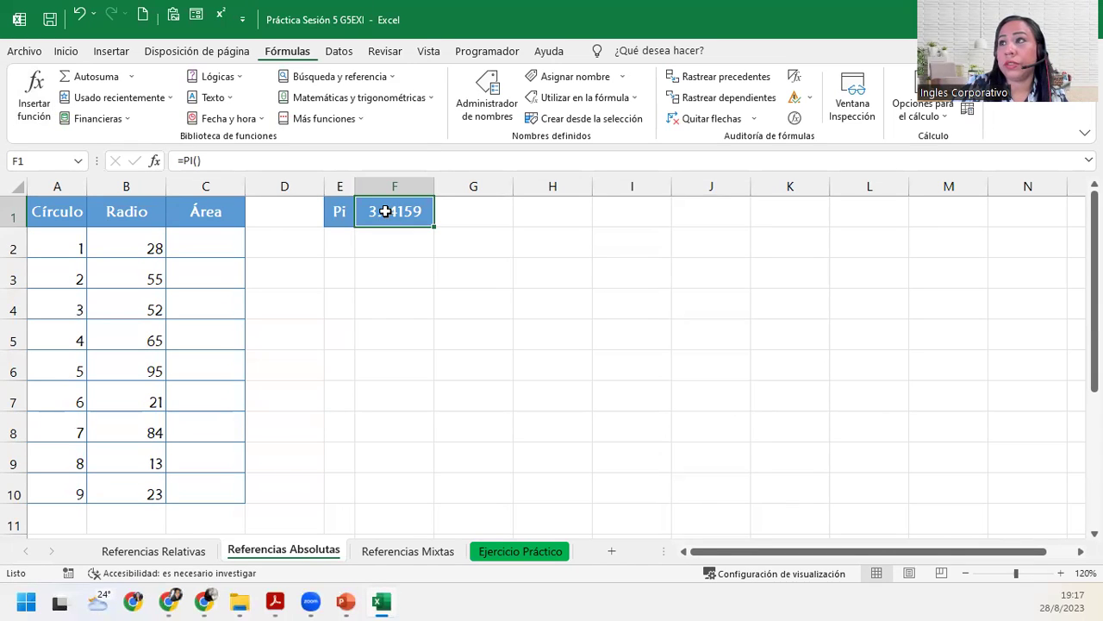
scroll(243, 373, down, 2)
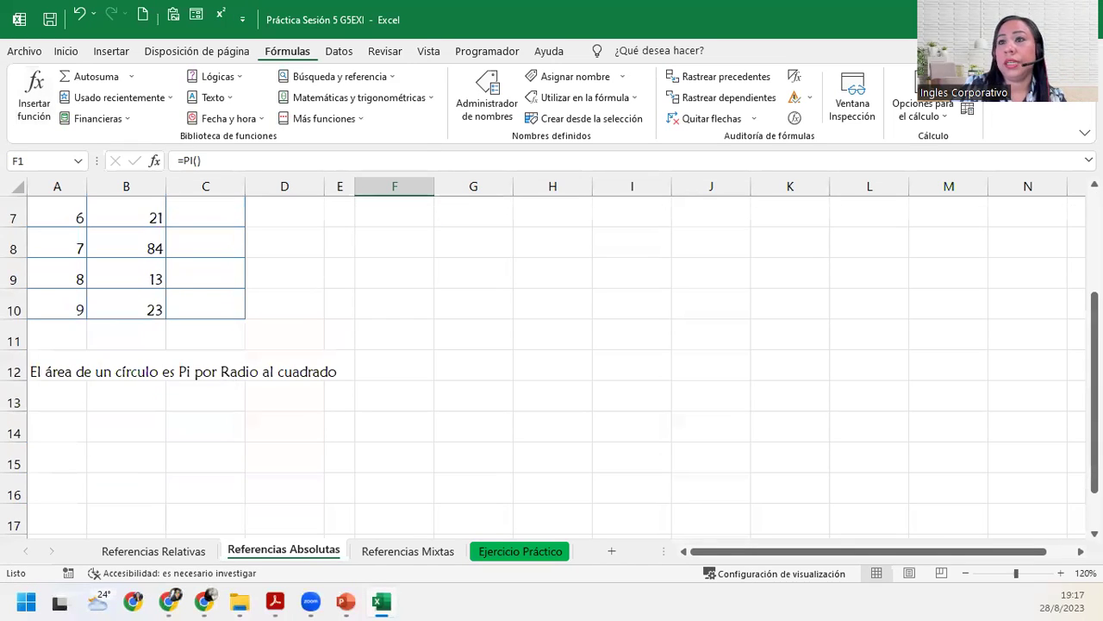
click(53, 371)
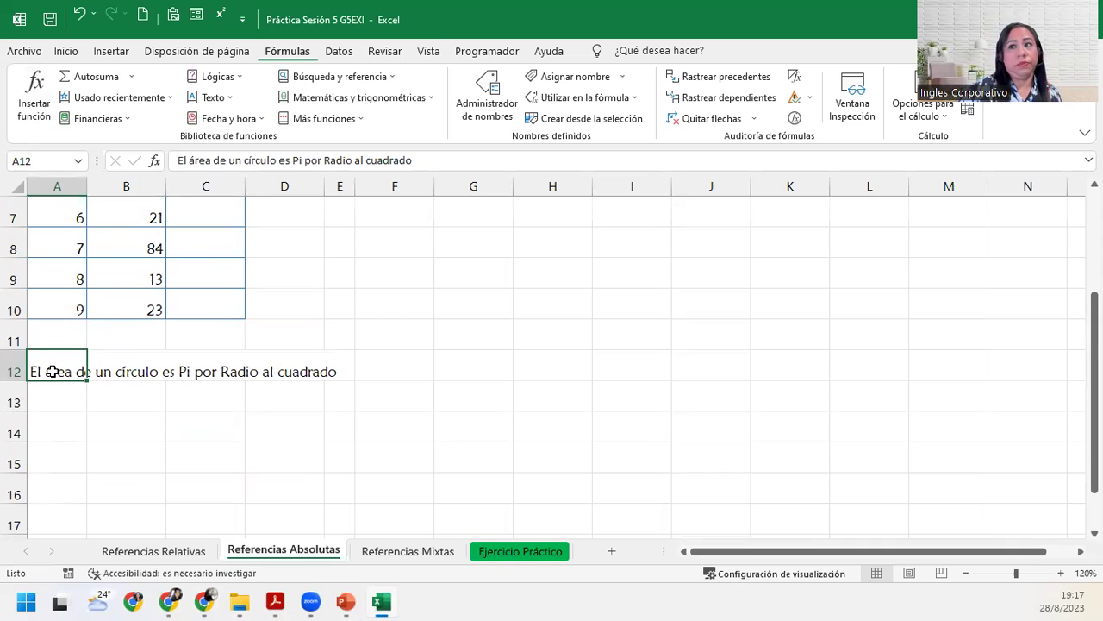
scroll(53, 372, up, 2)
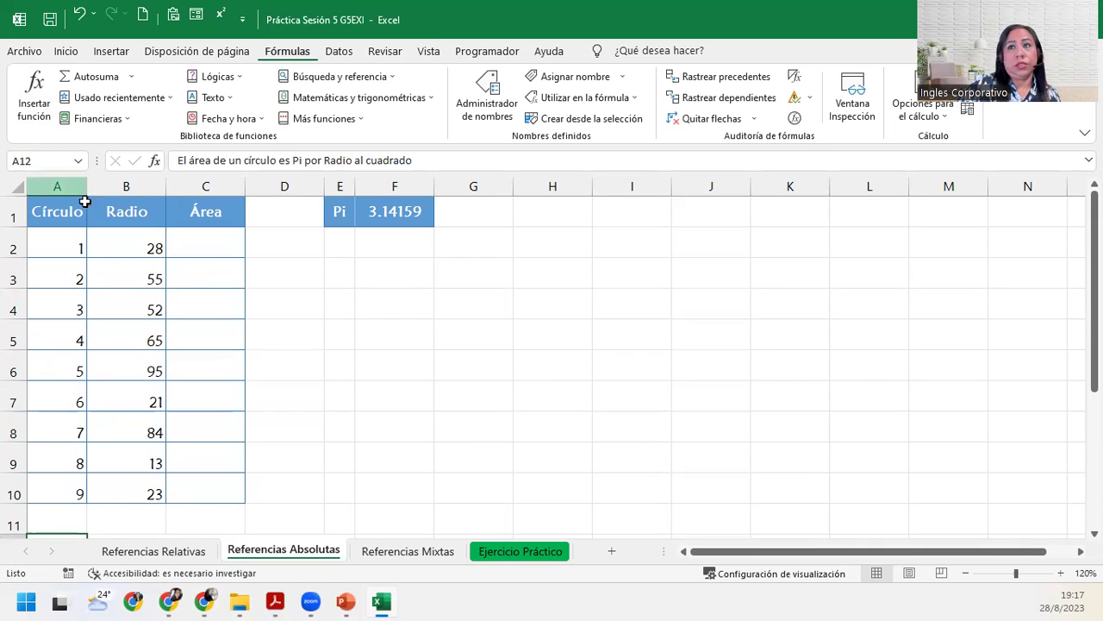
drag(52, 248, 61, 489)
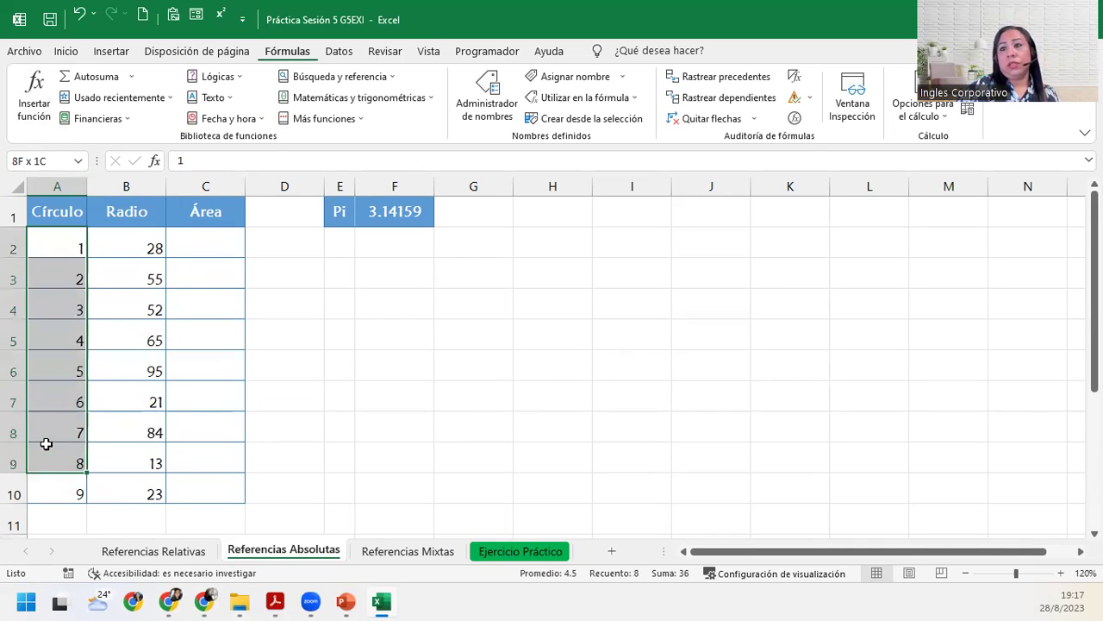
click(186, 231)
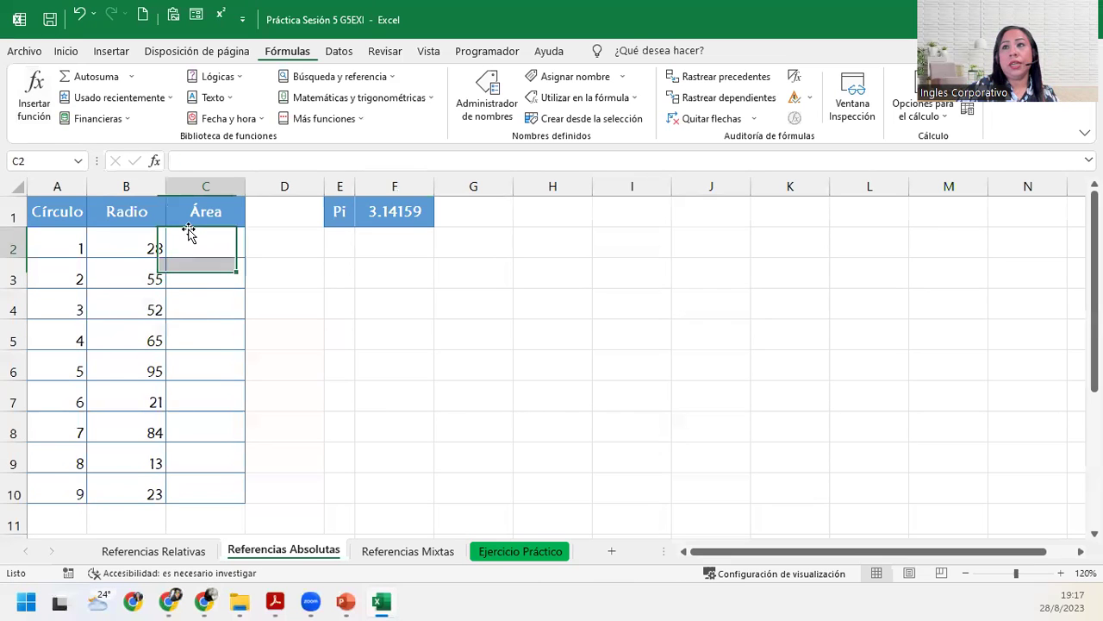
click(143, 238)
click(207, 232)
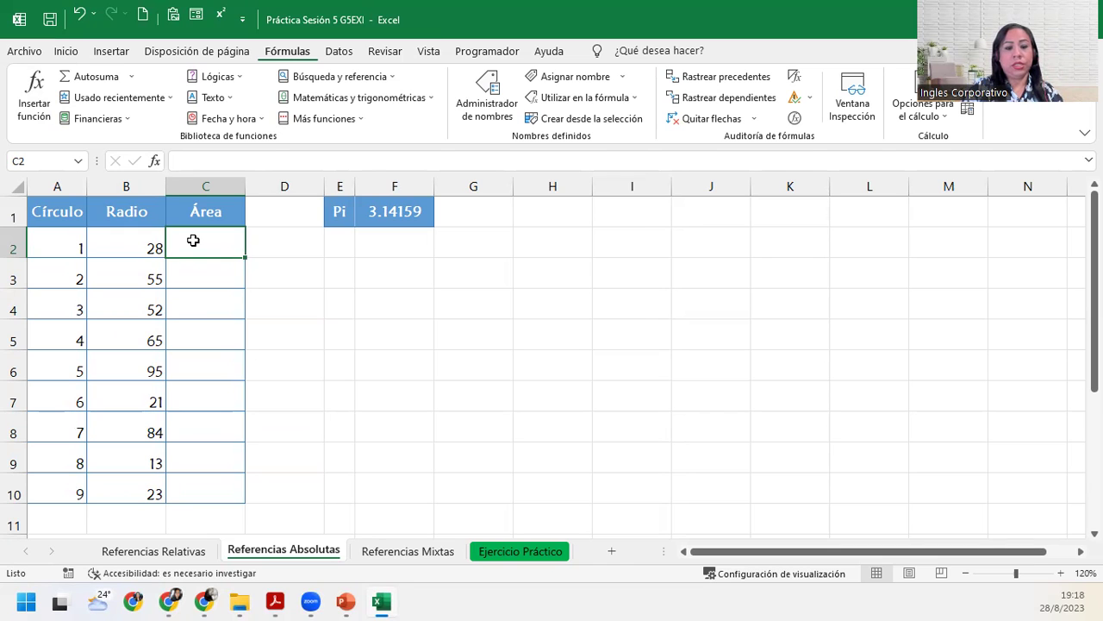
Start the C2 formula with the absolute Pi reference $F$1
text(=)
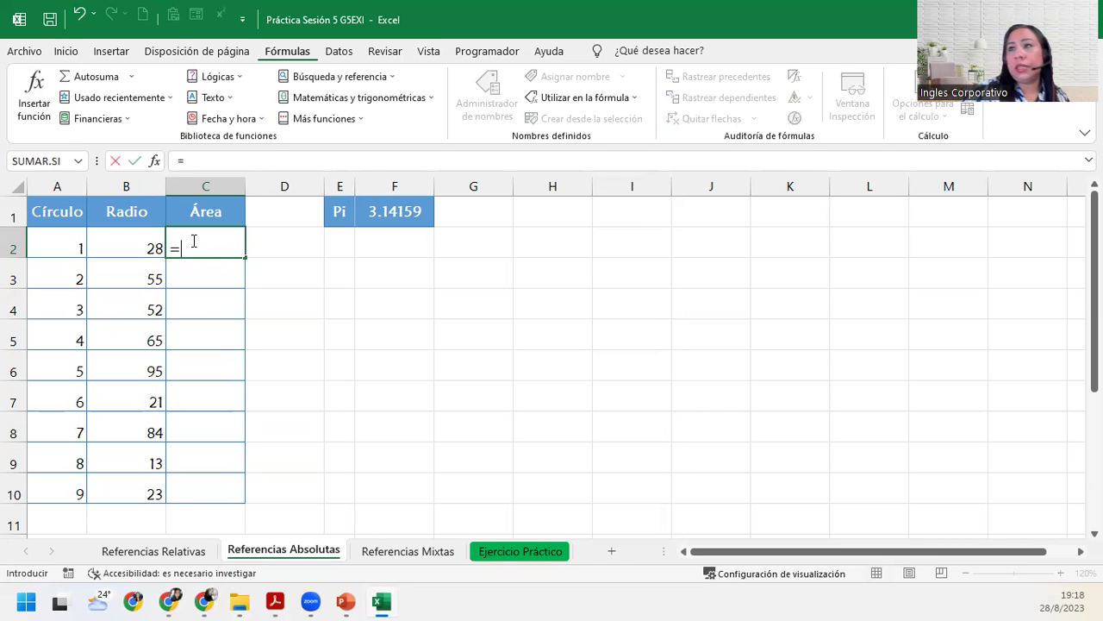
scroll(252, 426, down, 3)
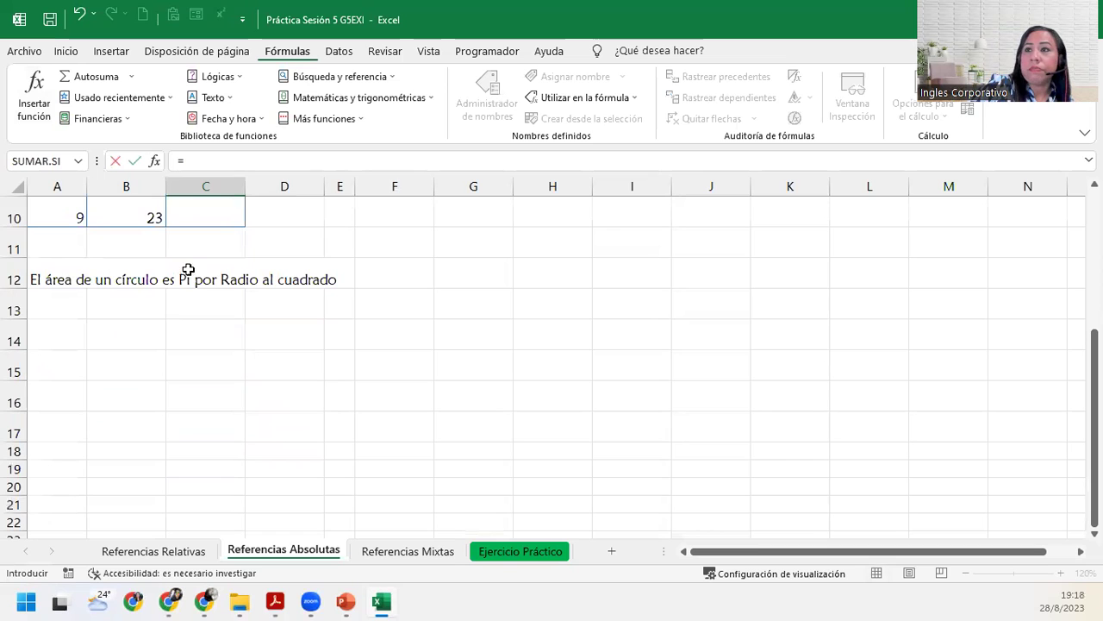
scroll(188, 272, up, 3)
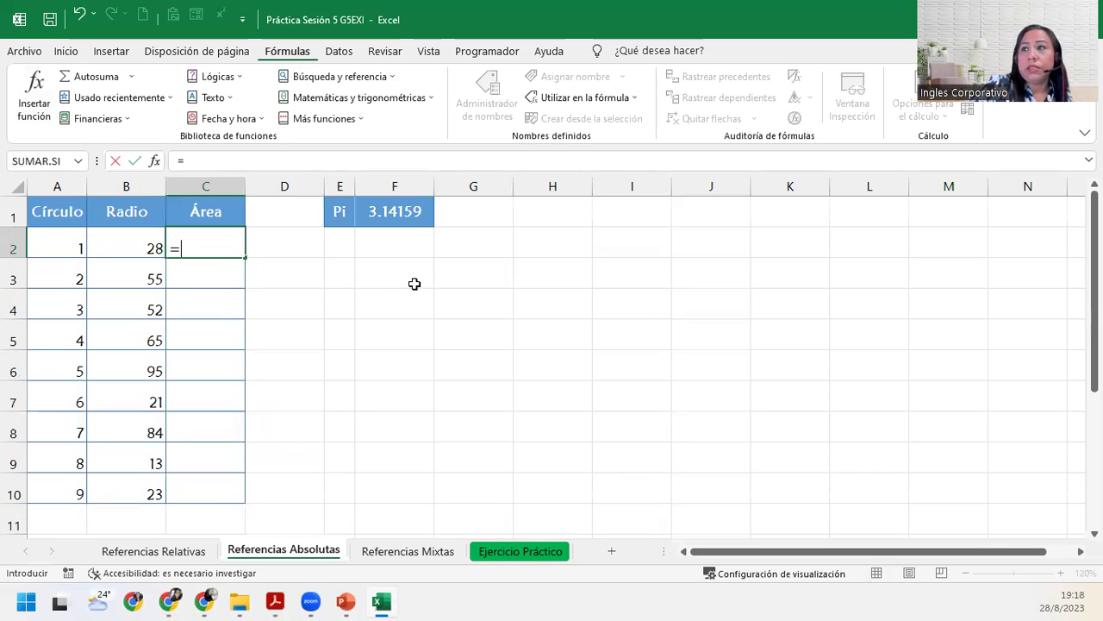
click(389, 205)
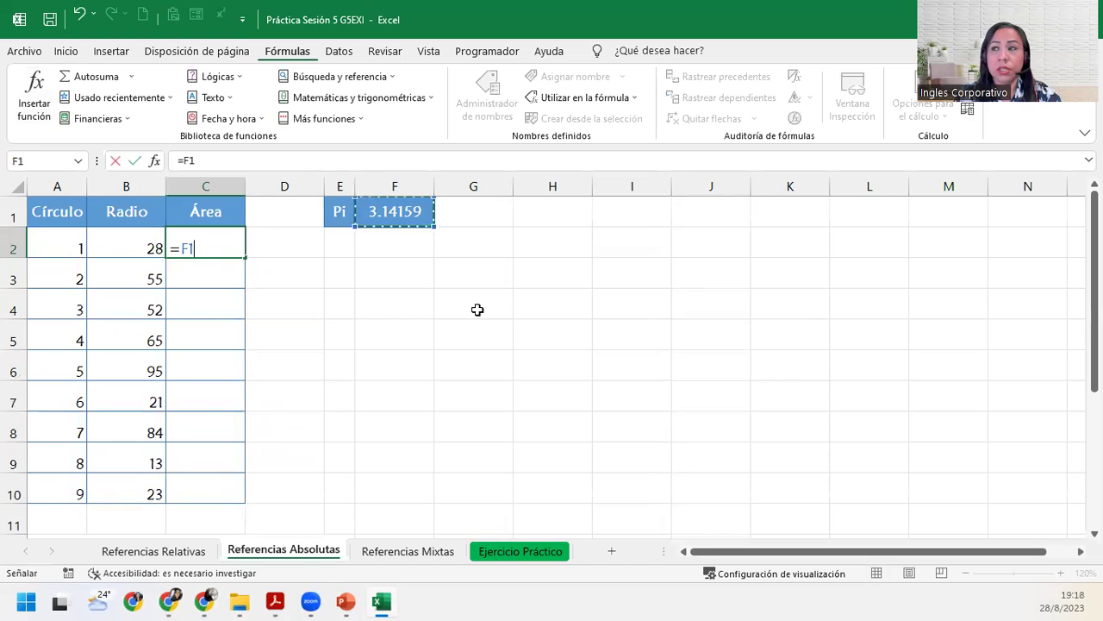
key(F4)
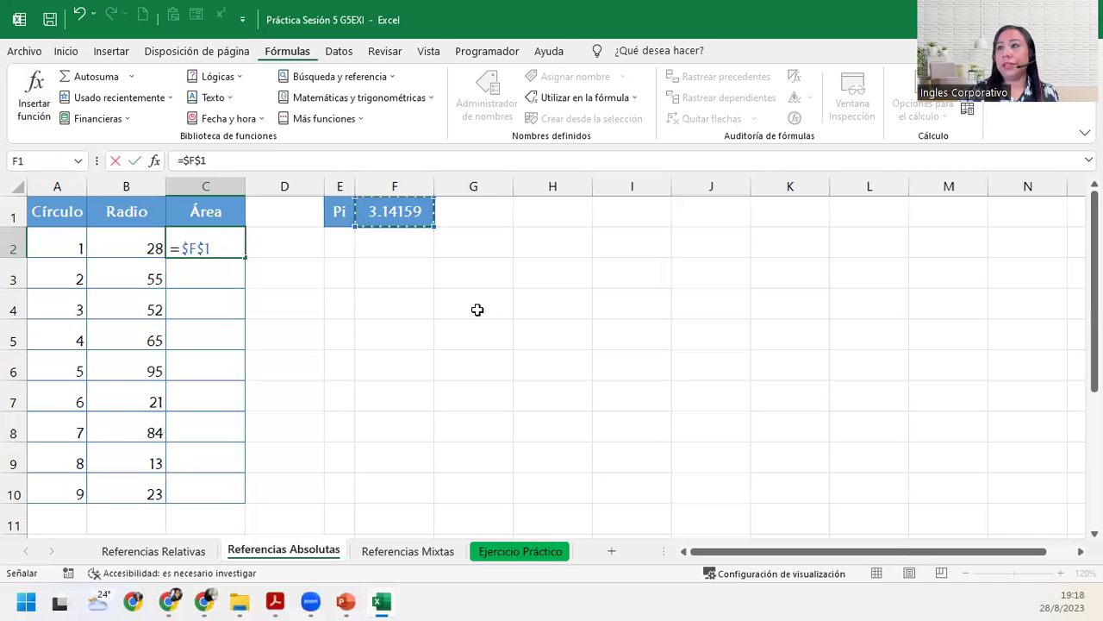
scroll(477, 309, down, 1)
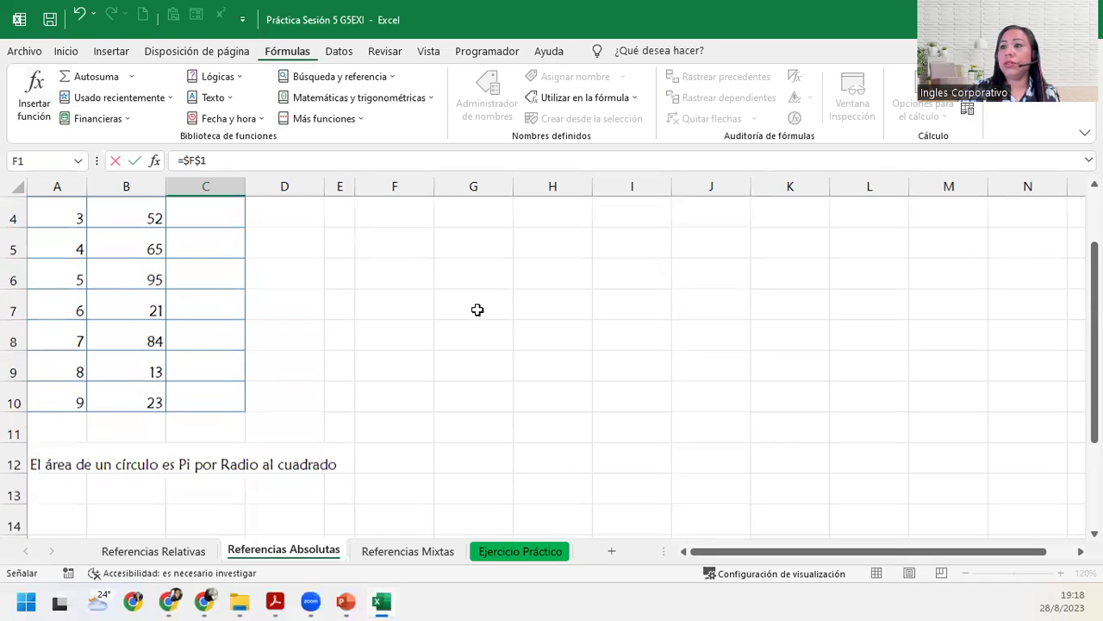
scroll(477, 310, up, 1)
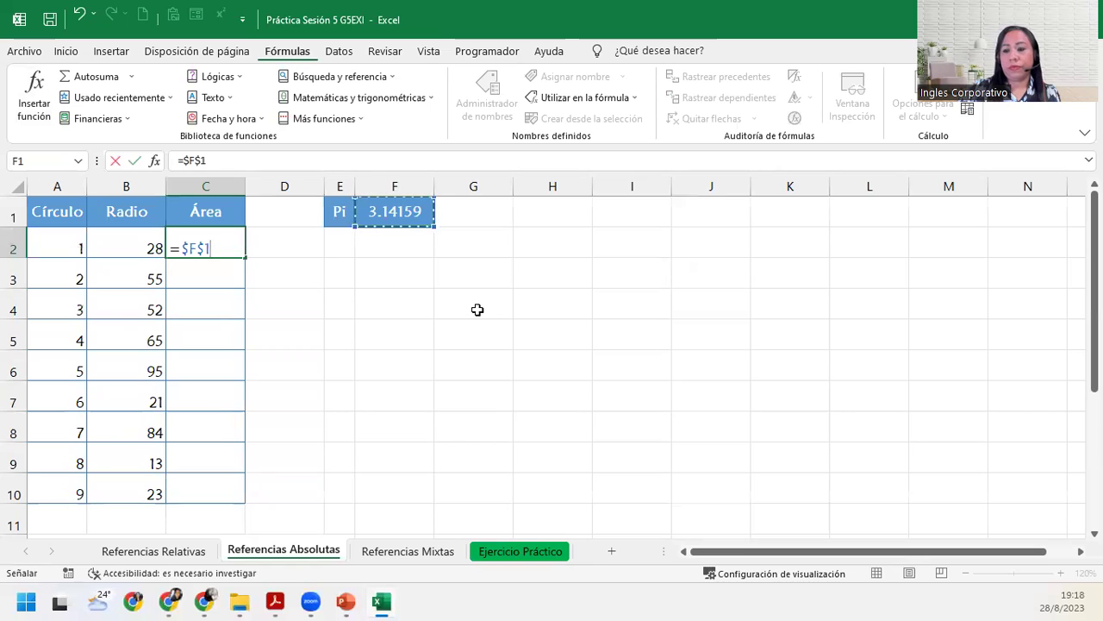
Complete the formula as =$F$1*B2^2 and confirm it, giving 2463.01
text(*)
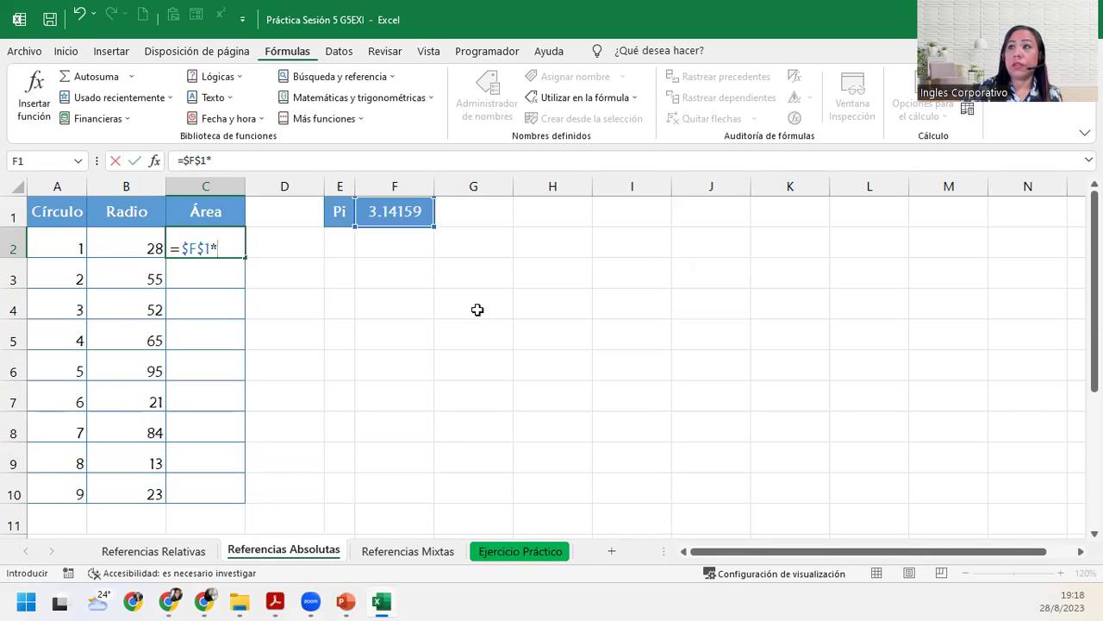
click(115, 234)
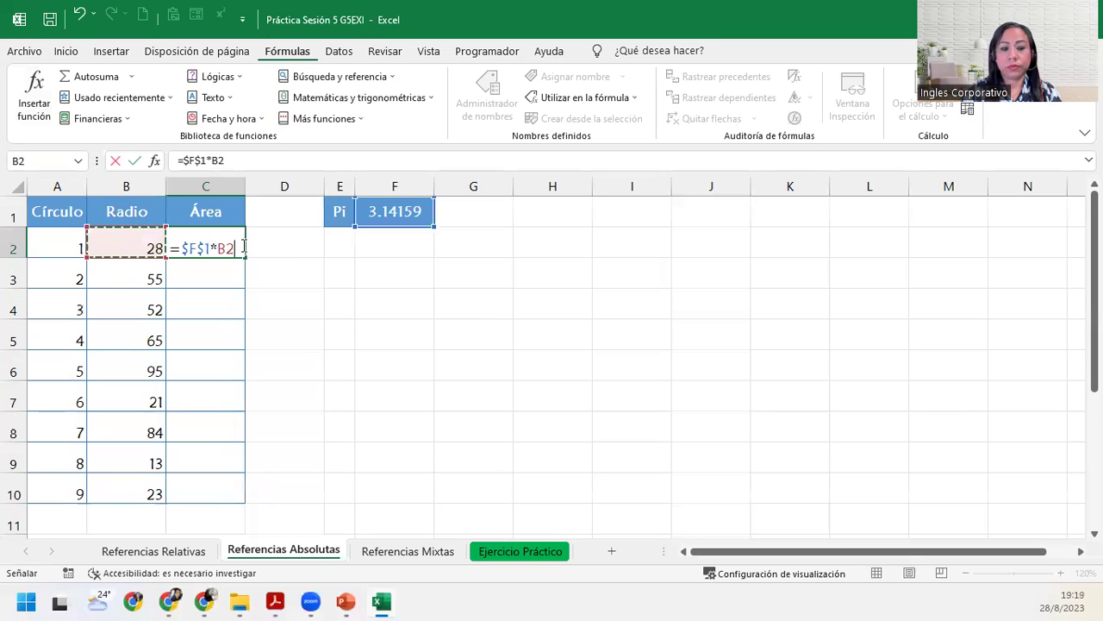
click(244, 248)
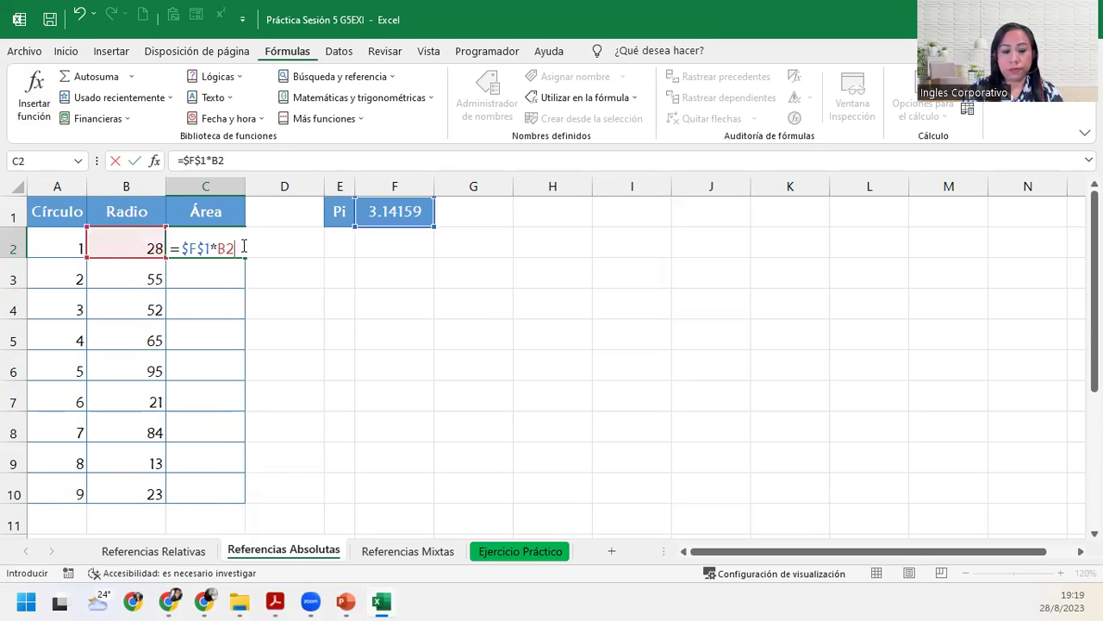
text(^2)
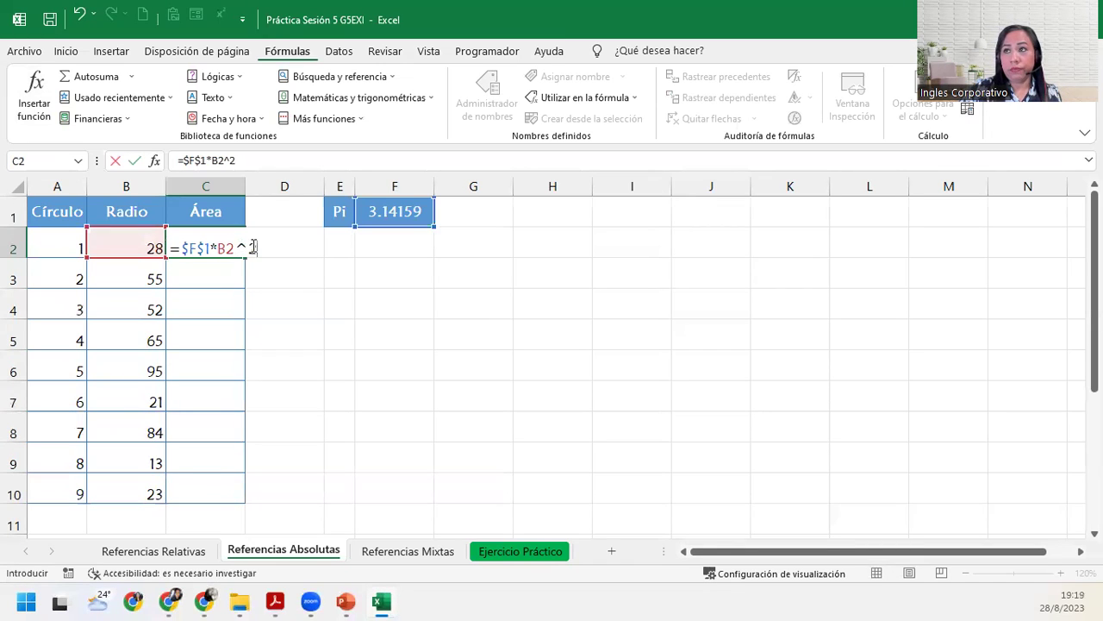
click(238, 247)
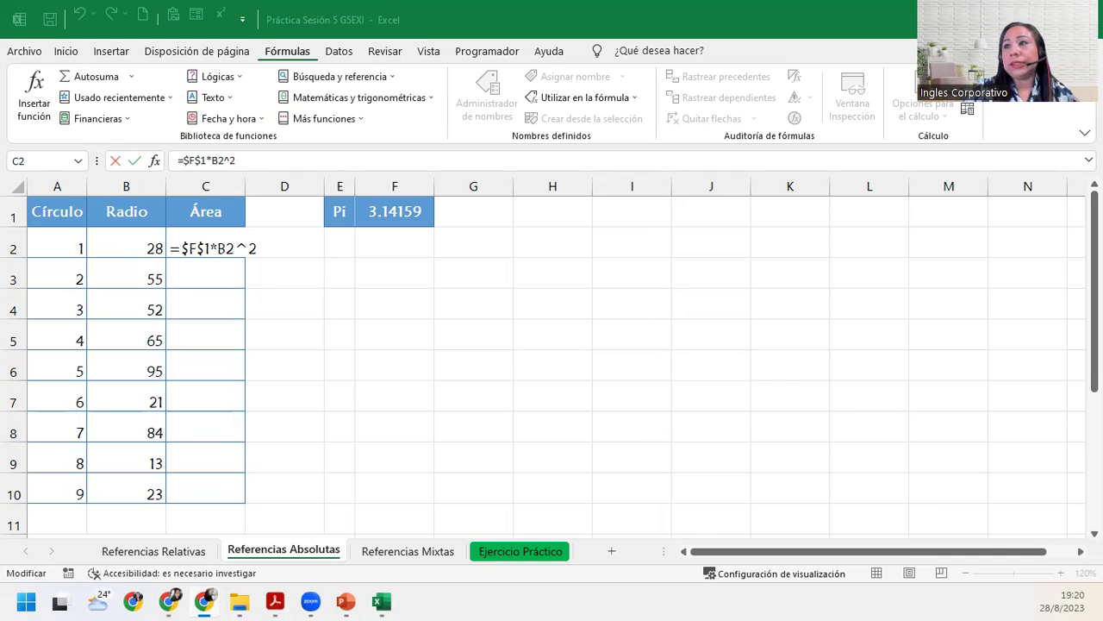
key(F2)
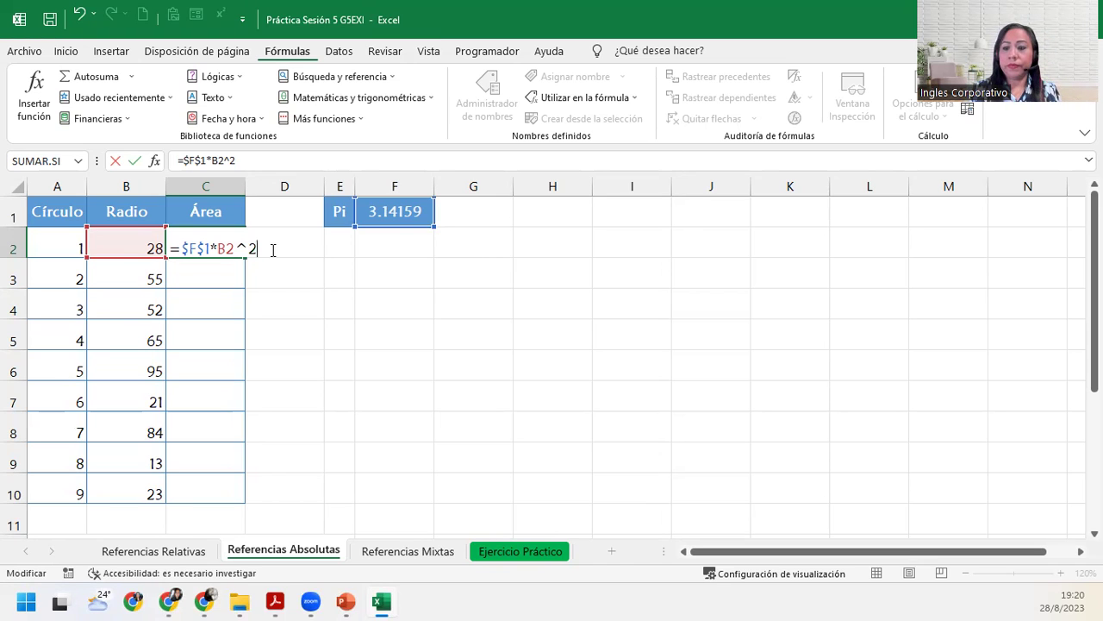
key(Return)
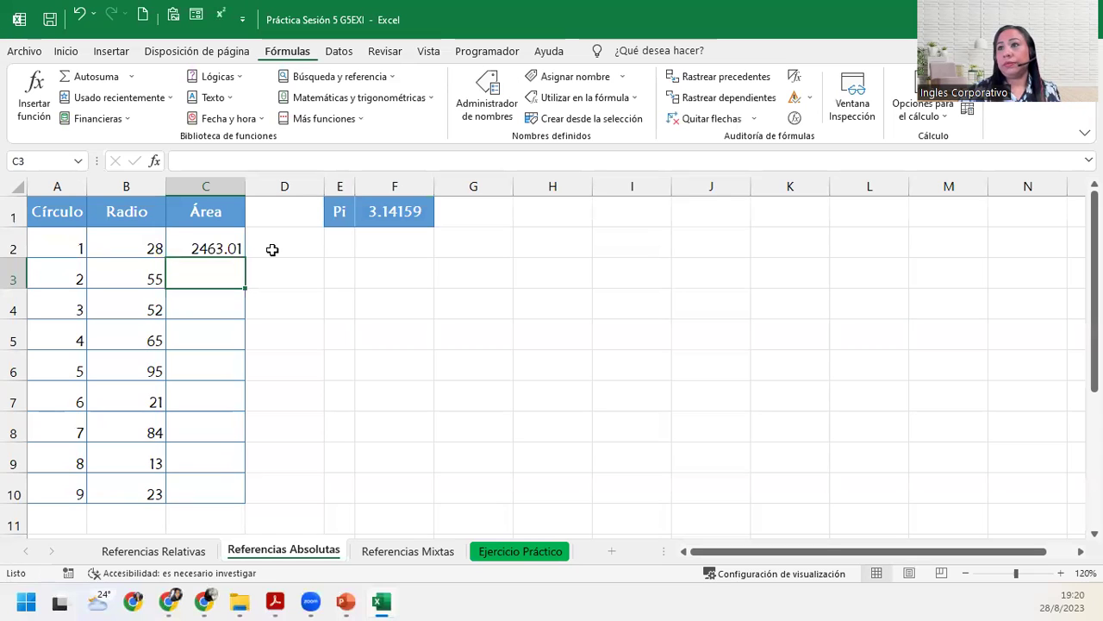
Fill the area formula from C2 down to C10 and select C2:C10
click(235, 249)
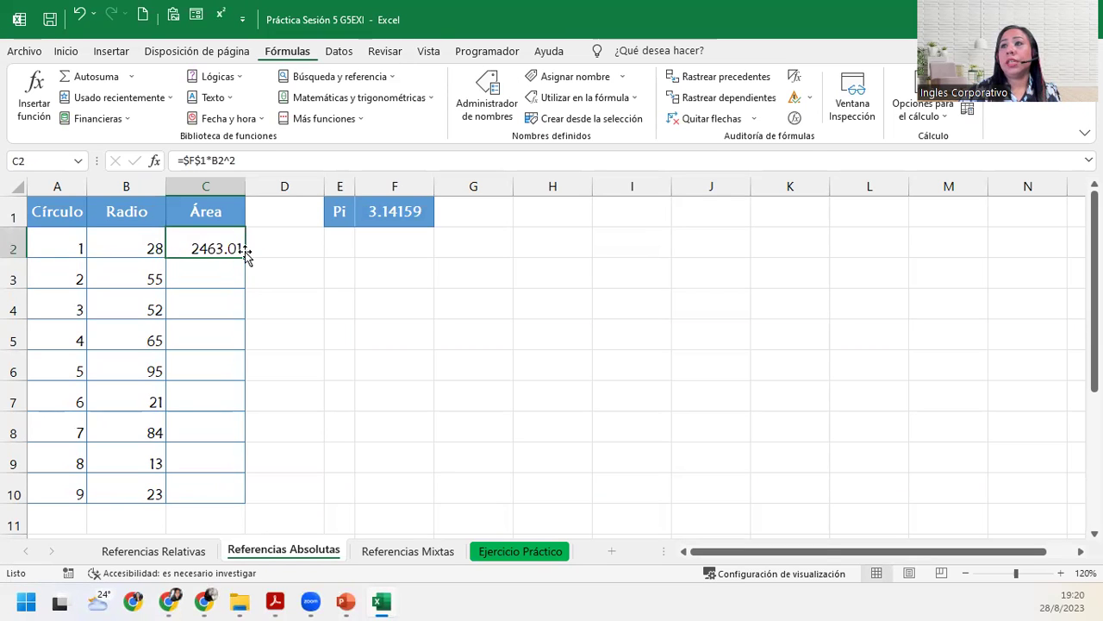
double_click(246, 256)
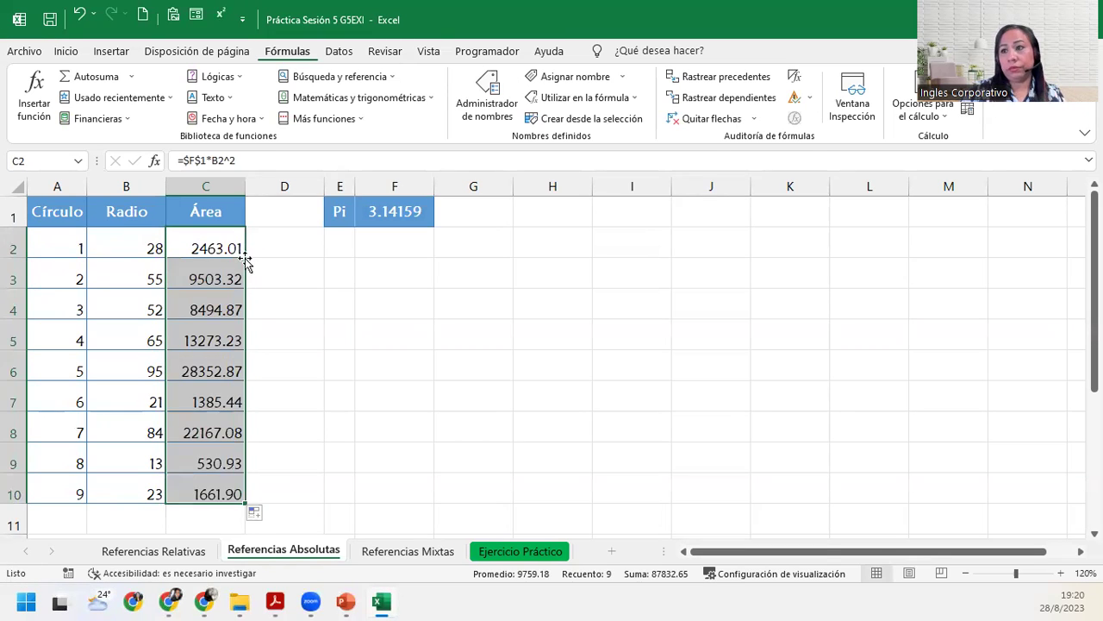
click(213, 271)
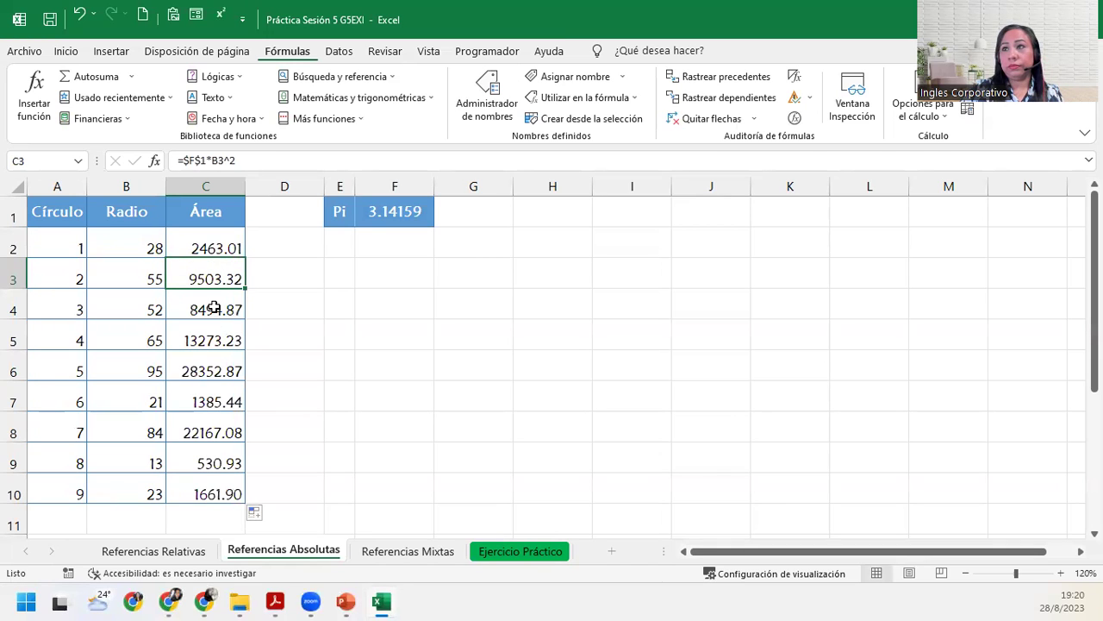
drag(217, 244, 232, 495)
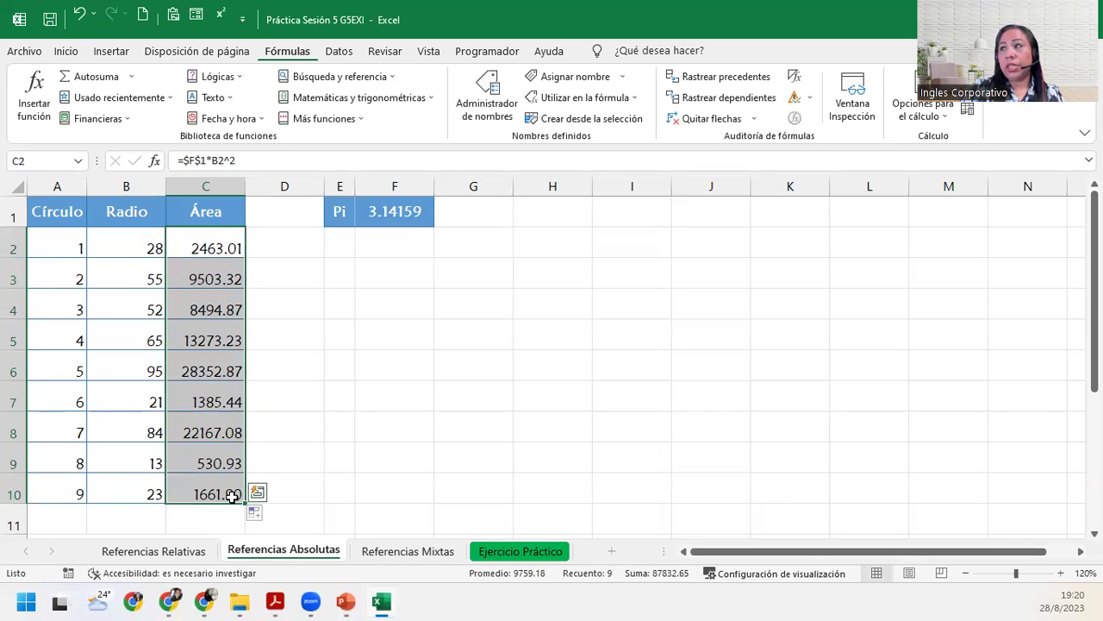
click(75, 53)
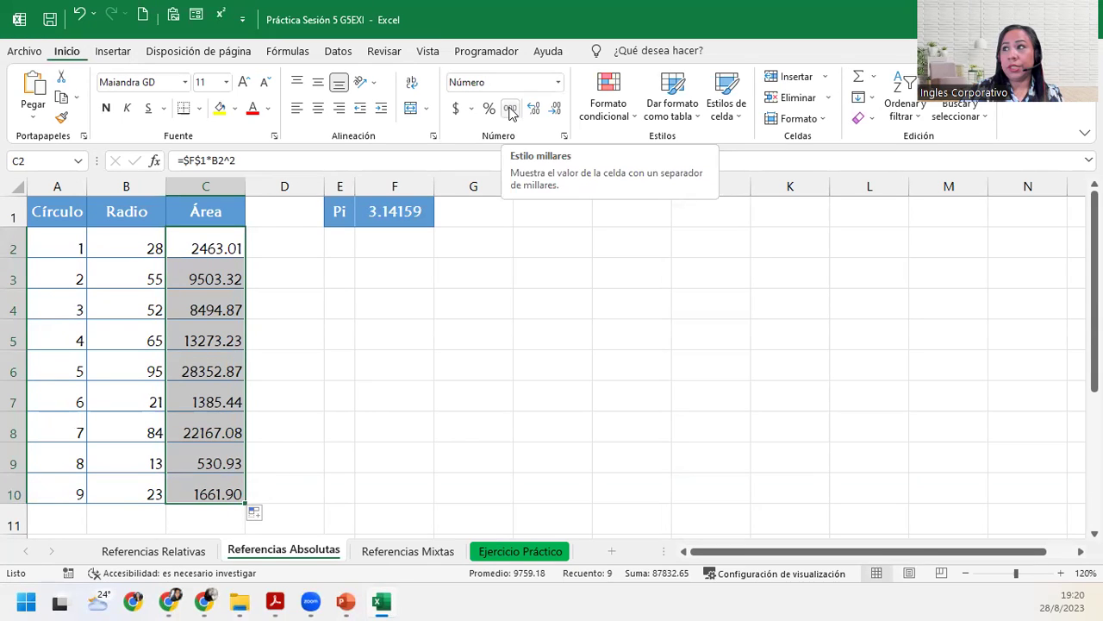
Apply thousands separators to C2:C10 and widen column C to fit the areas
click(510, 110)
drag(248, 191, 251, 191)
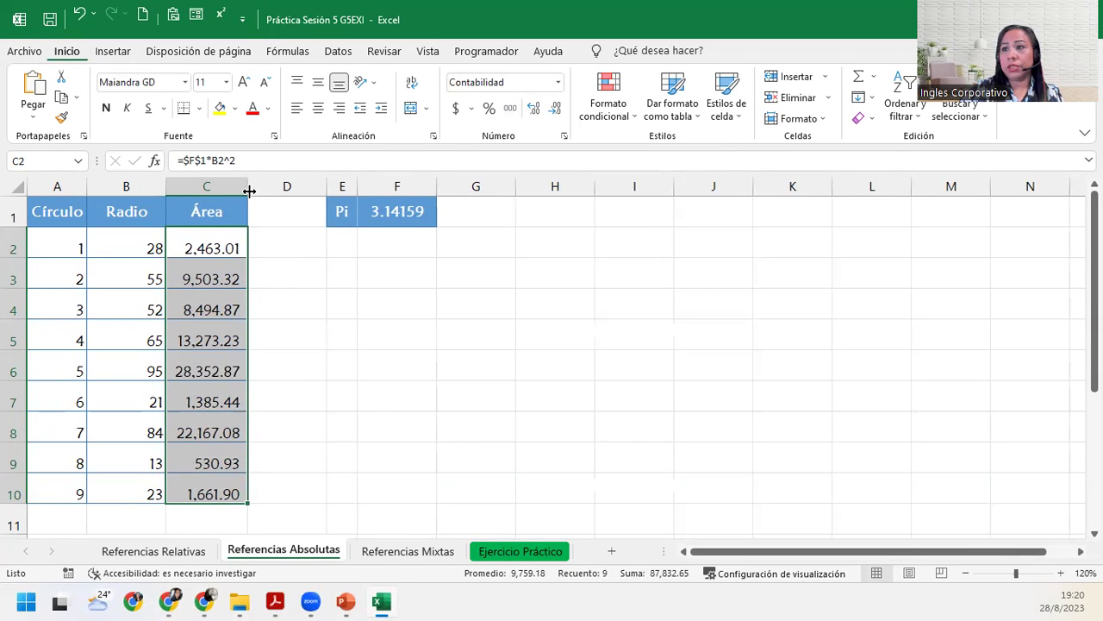
click(221, 494)
click(195, 236)
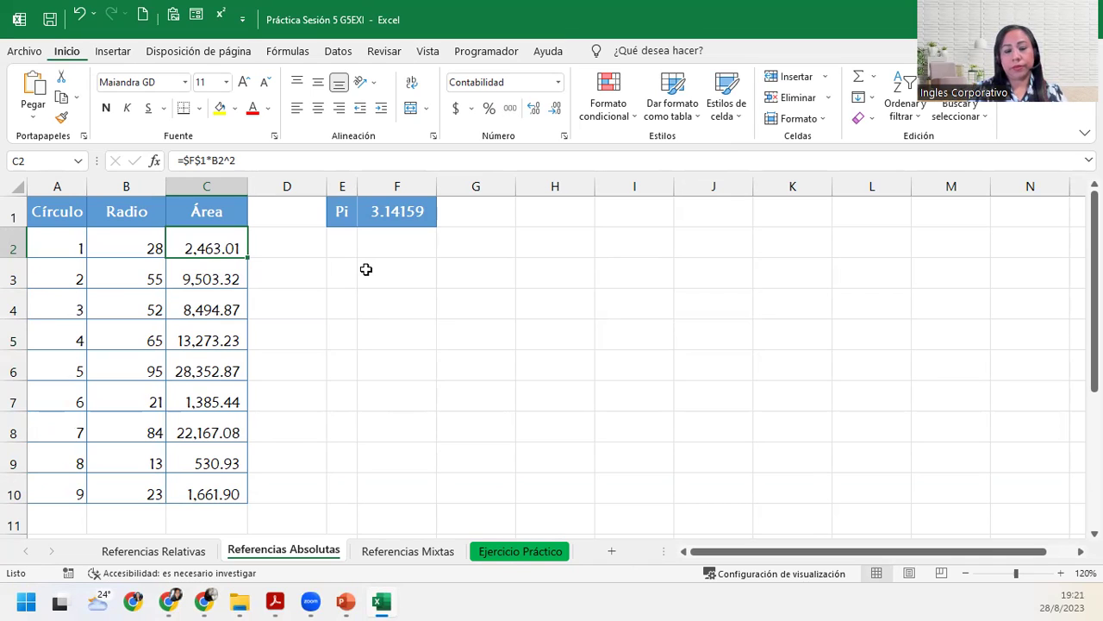
Clear the old area results from C2:C10 and select C2 to rebuild the formula
drag(200, 248, 223, 487)
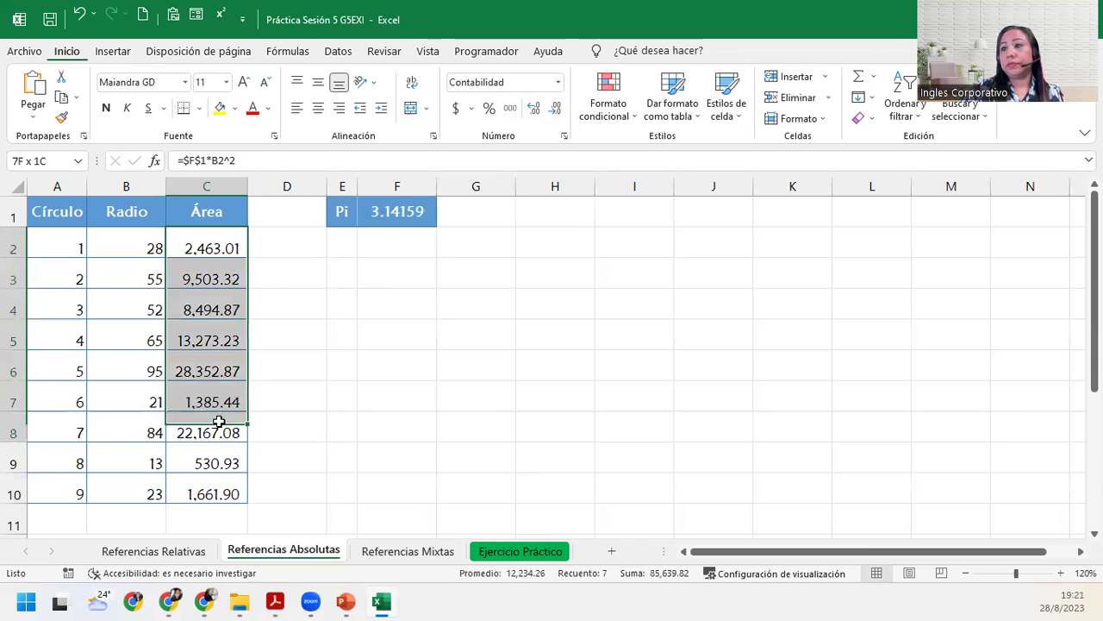
key(Delete)
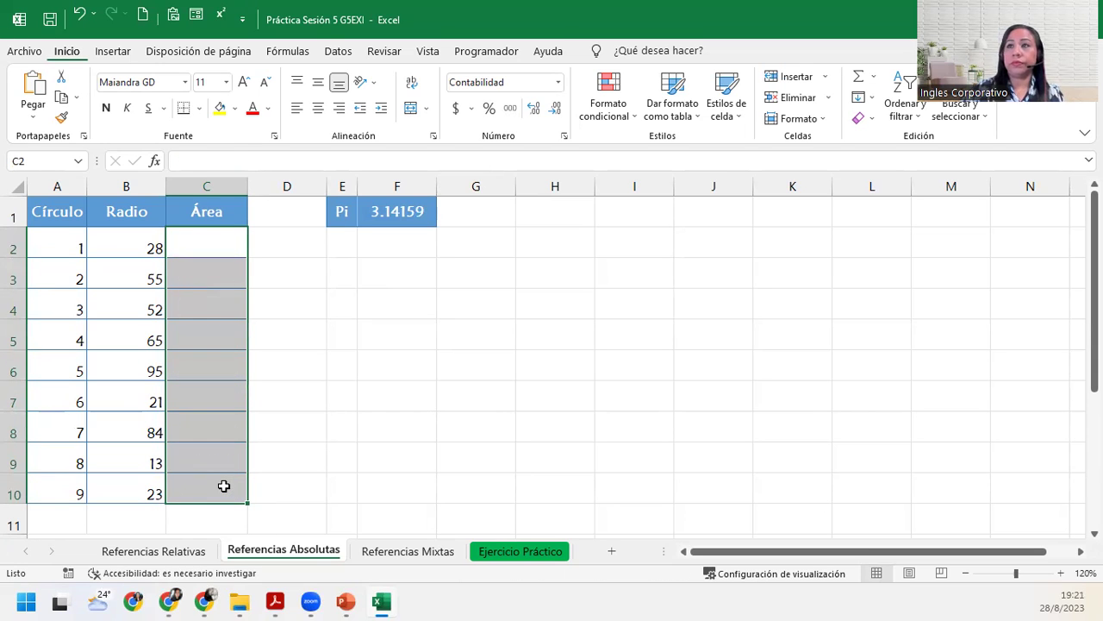
click(190, 267)
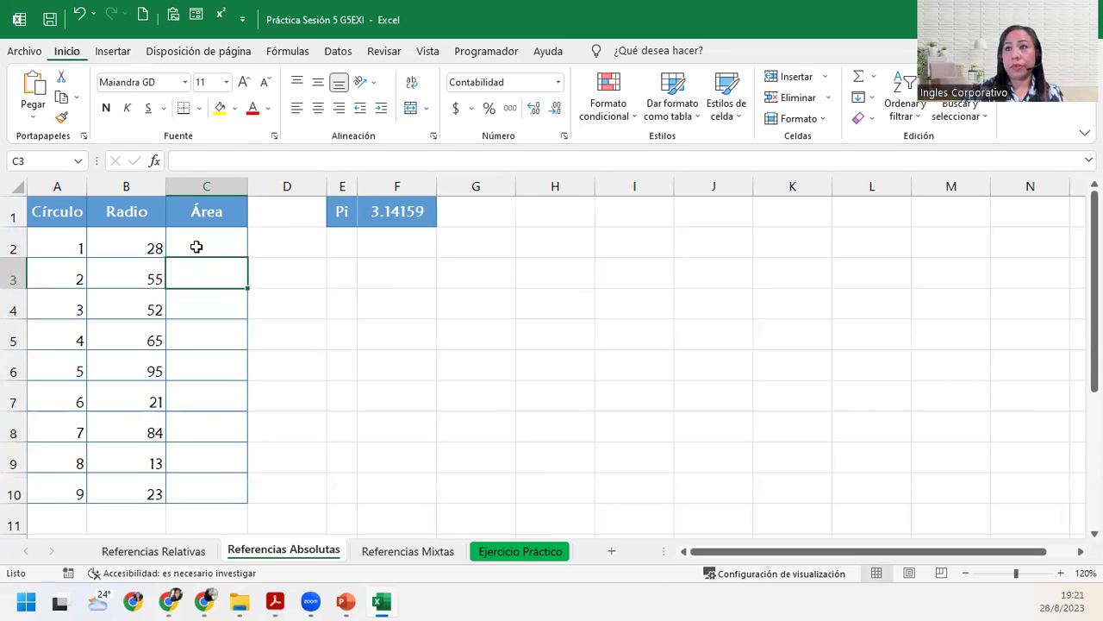
click(196, 248)
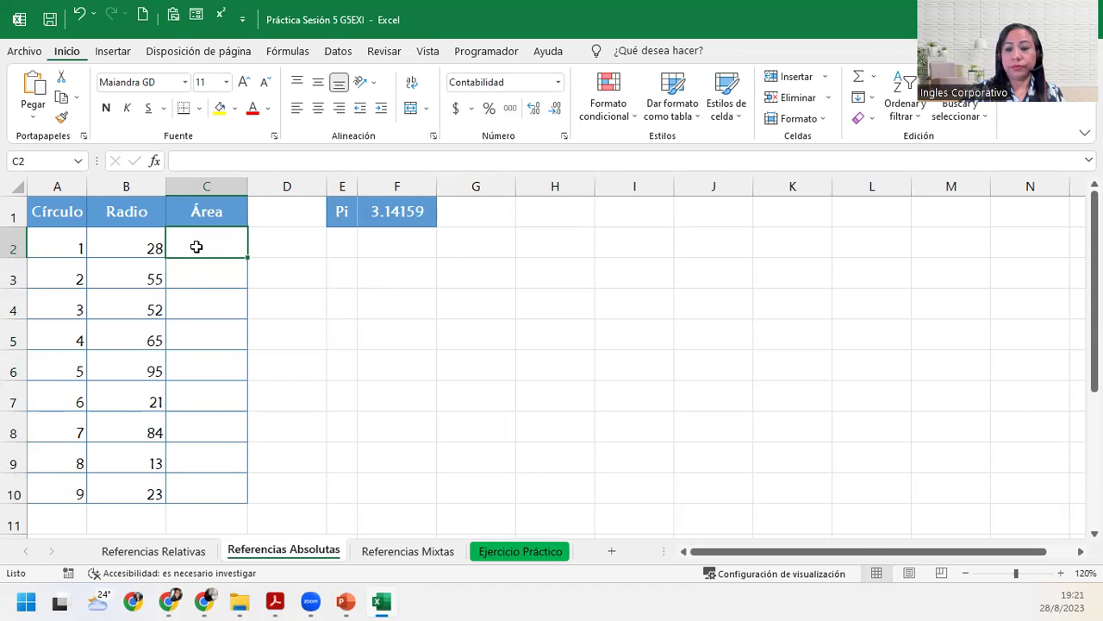
Begin C2's formula as =$F$1, an absolute reference to the Pi value
text(=)
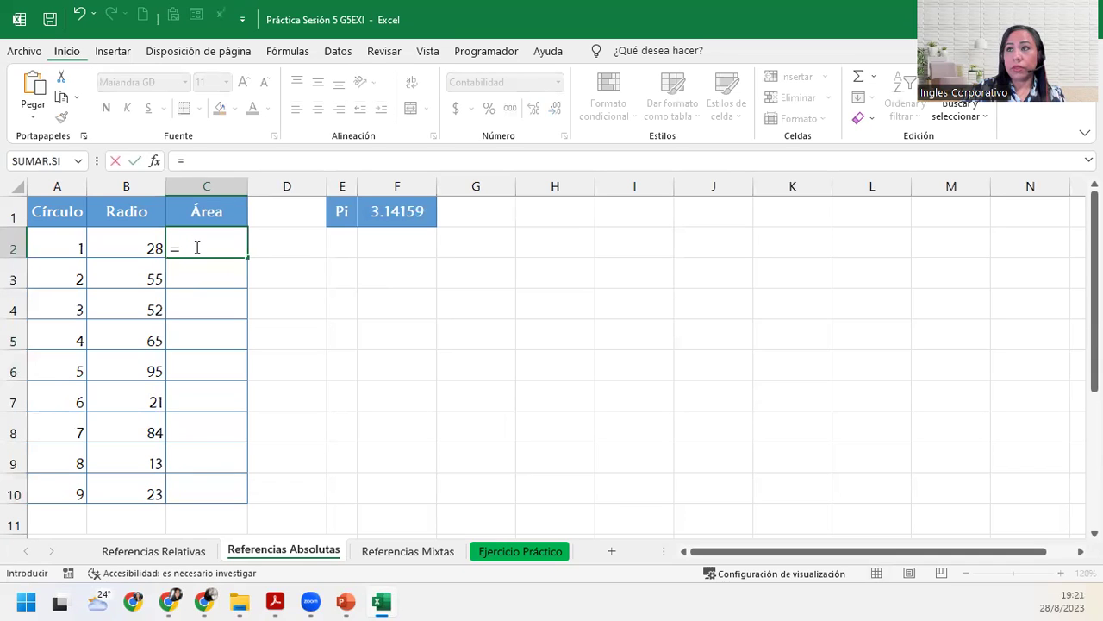
click(419, 207)
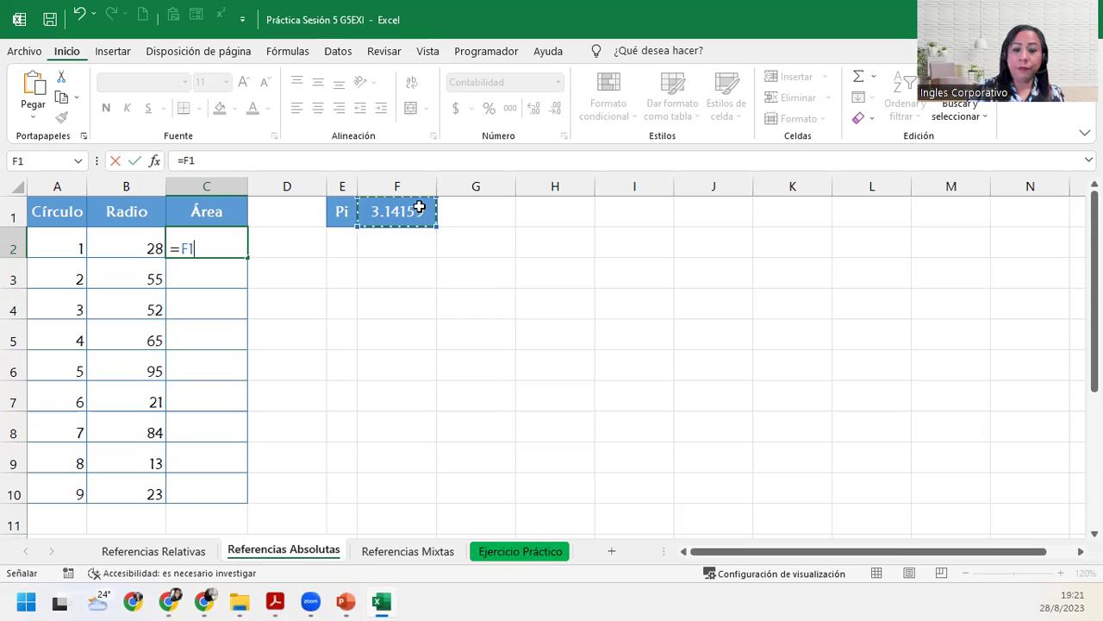
key(F4)
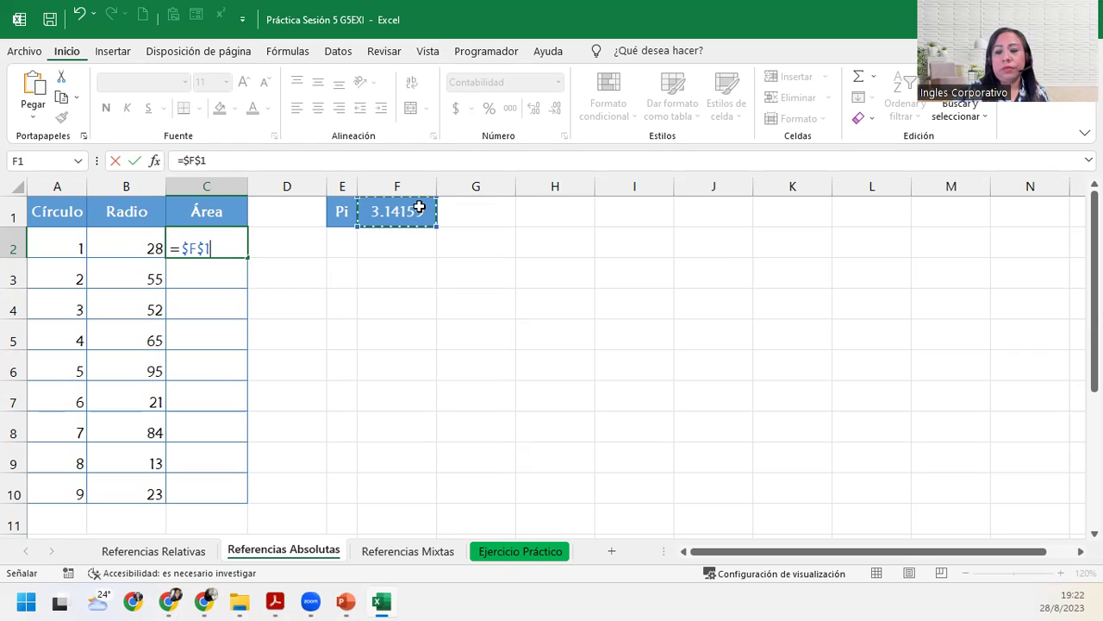
Complete C2 as =$F$1*B2^2, giving 2,463.01 for radius 28
text(*)
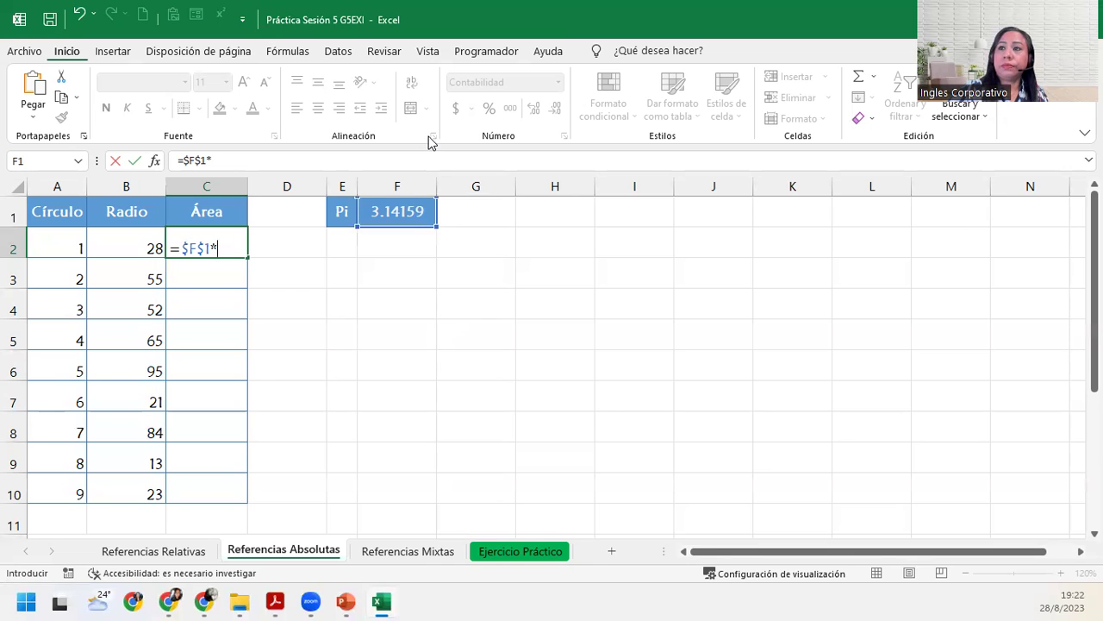
click(134, 237)
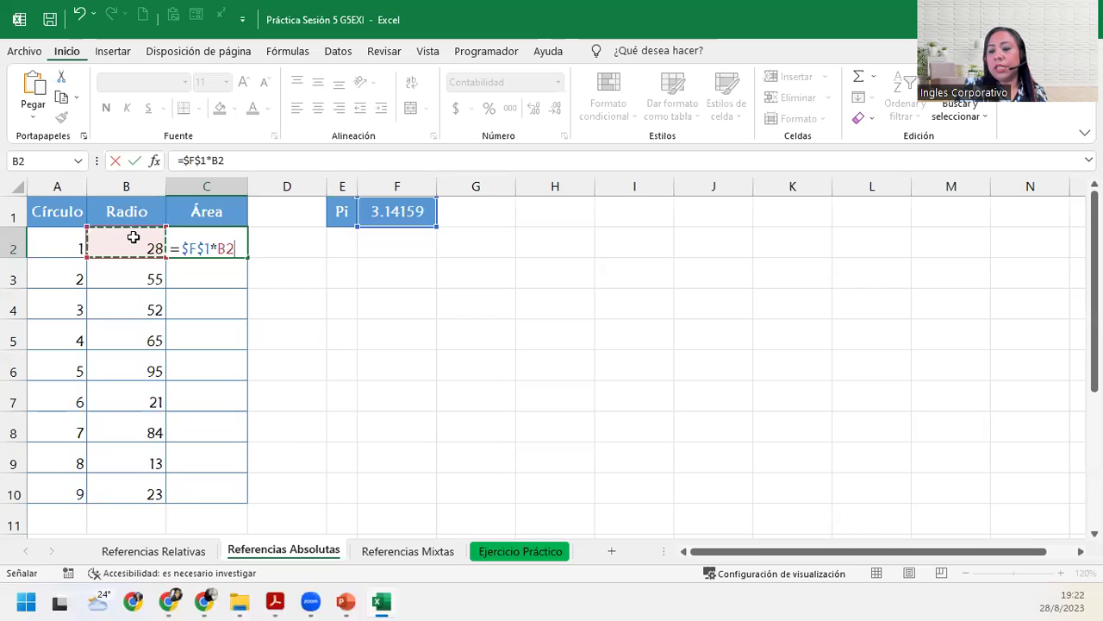
text(^2)
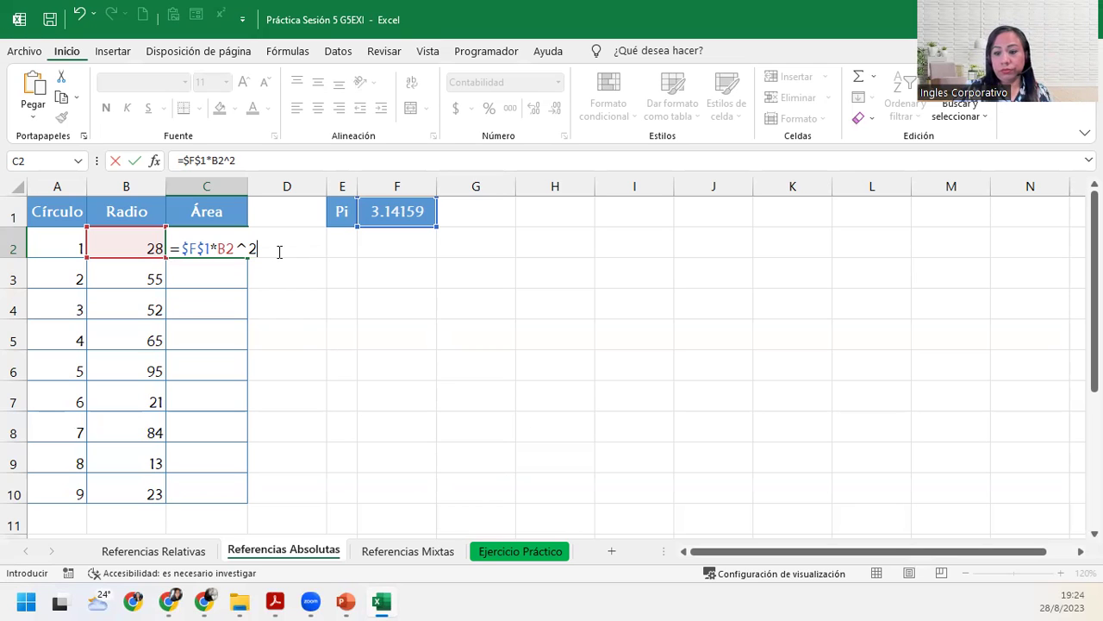
key(Return)
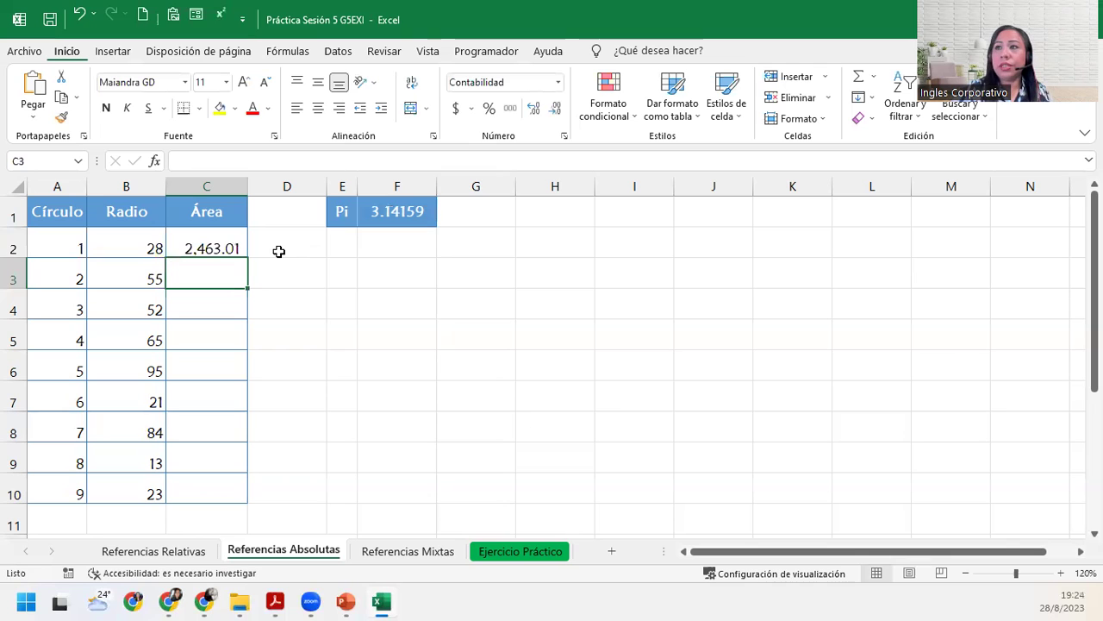
Fill the C2 area formula down to C10, then reselect C2 to inspect it
click(211, 244)
double_click(247, 258)
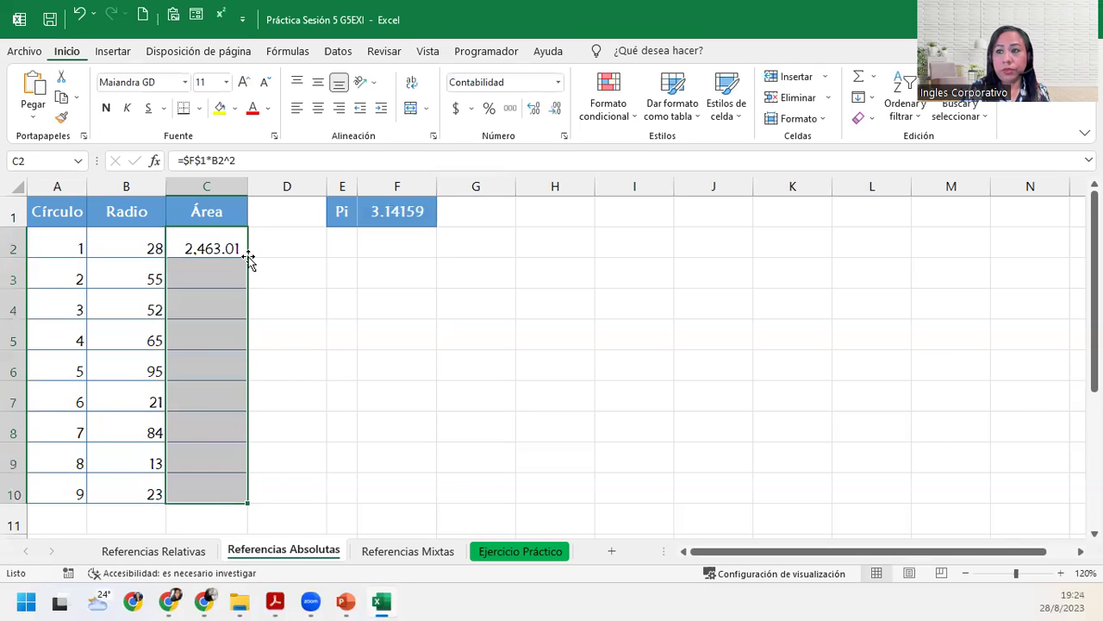
click(216, 276)
click(286, 245)
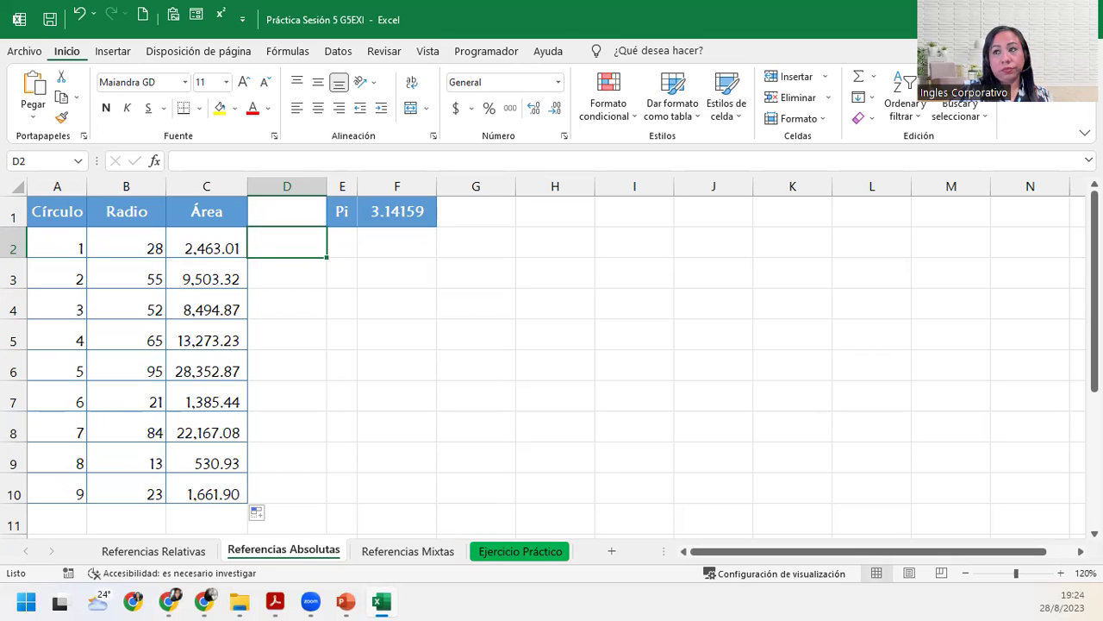
click(229, 252)
Open C2's formula =$F$1*B2^2 for editing and highlight its $F$1 reference
drag(220, 247, 224, 494)
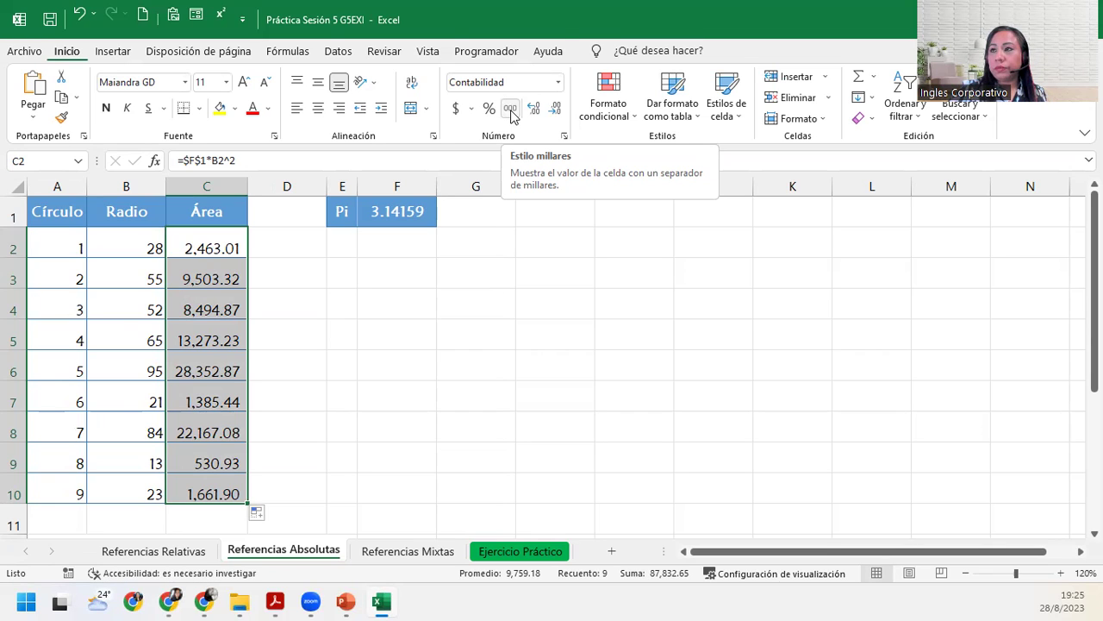
drag(196, 239, 197, 340)
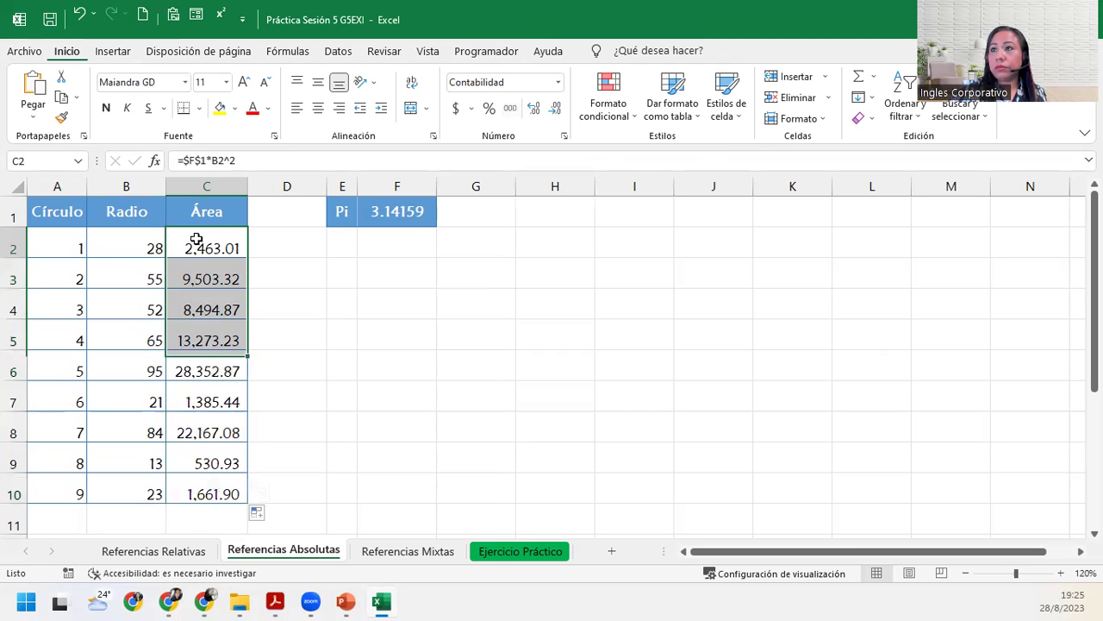
double_click(198, 240)
drag(210, 248, 181, 248)
Select the ^ operator in C2's formula and copy it
key(End)
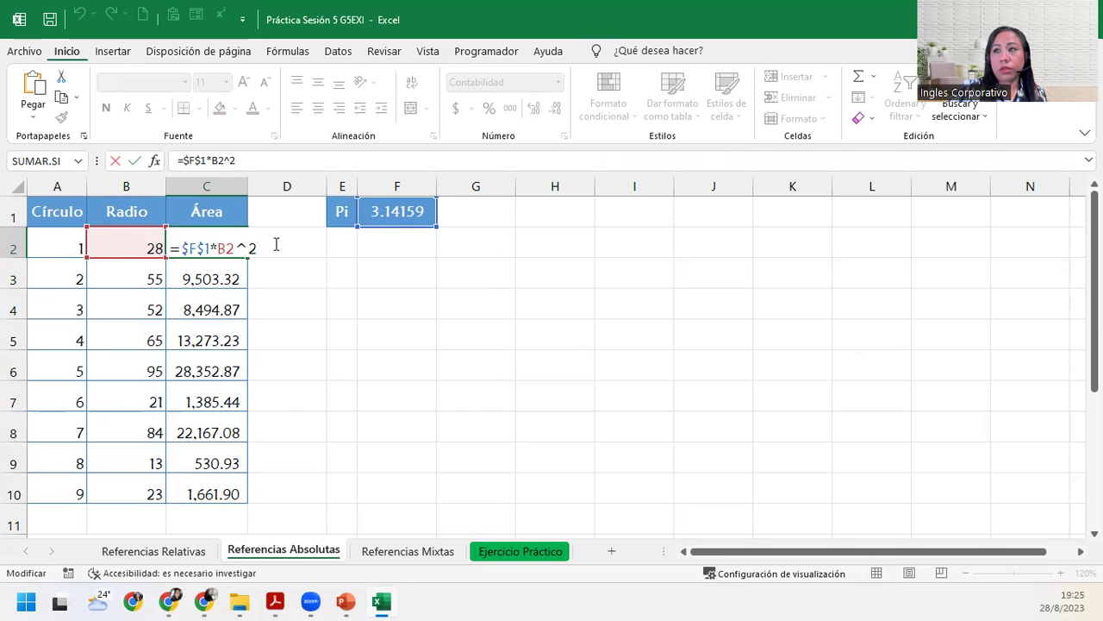
double_click(241, 248)
right_click(241, 249)
click(273, 281)
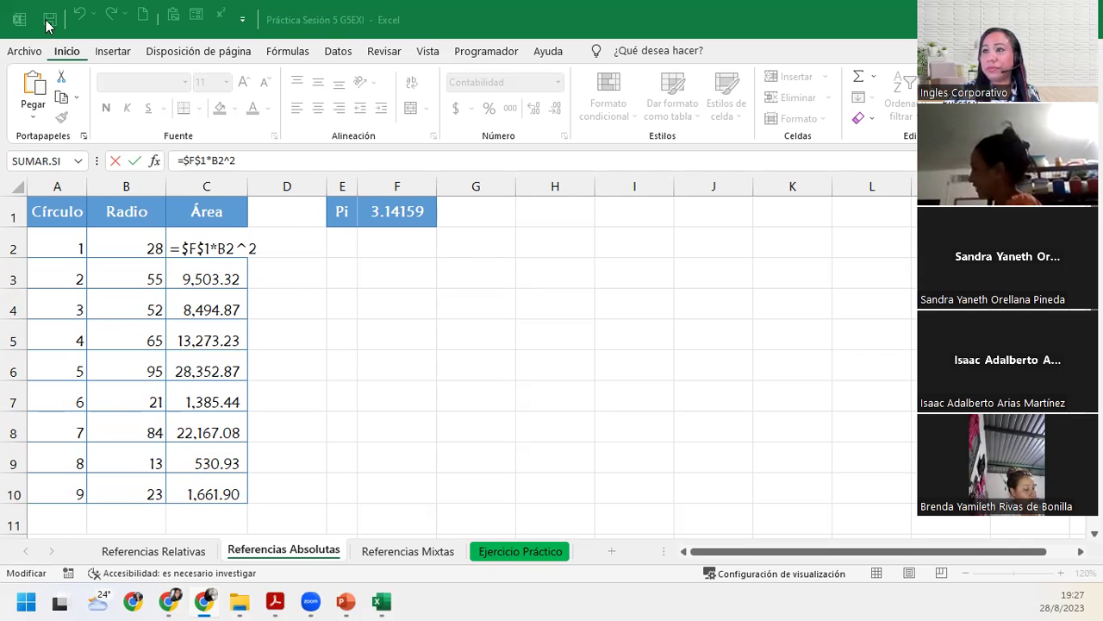
Return to the workbook and confirm C2's area formula
click(281, 243)
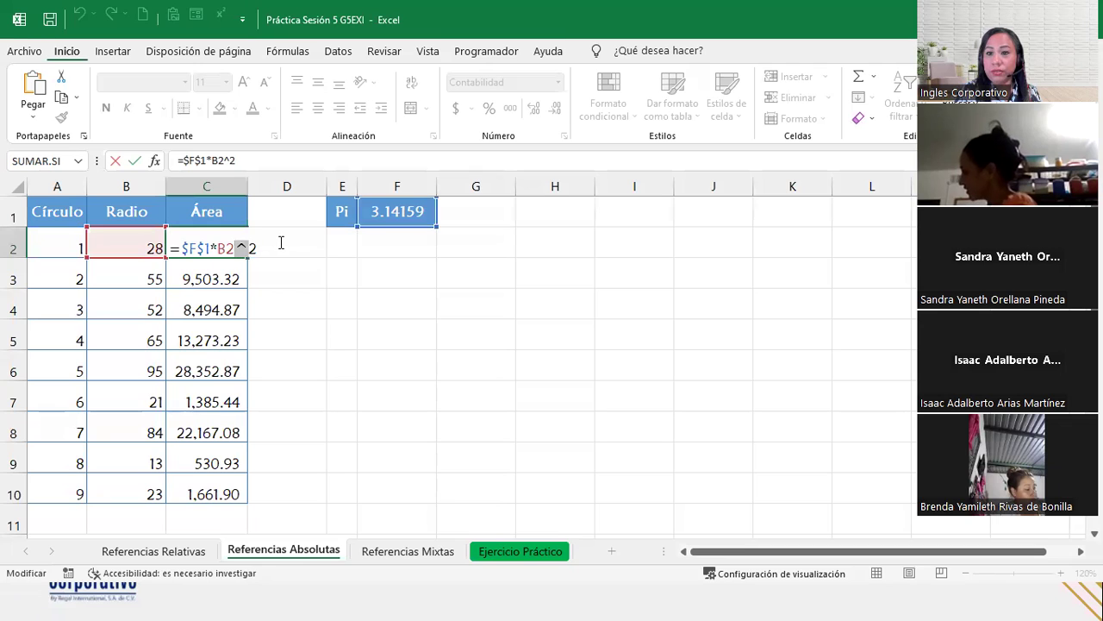
key(Return)
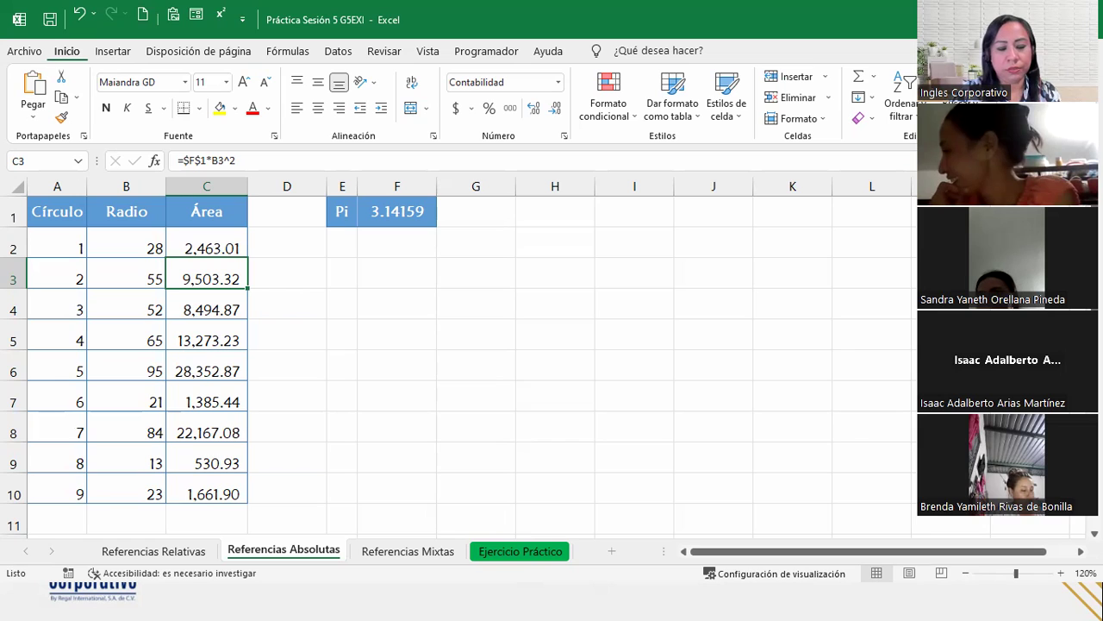
Switch from Excel to another program with Alt+Tab
key(alt+Tab)
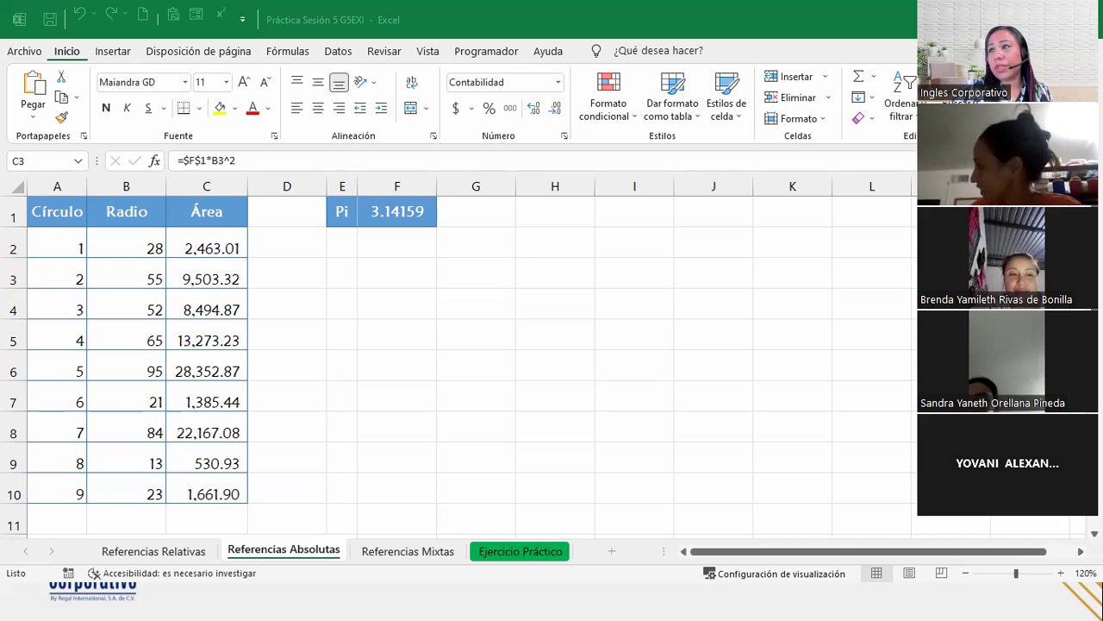
Select the ^ sign in C2's formula, then exit editing with the formula unchanged
double_click(235, 249)
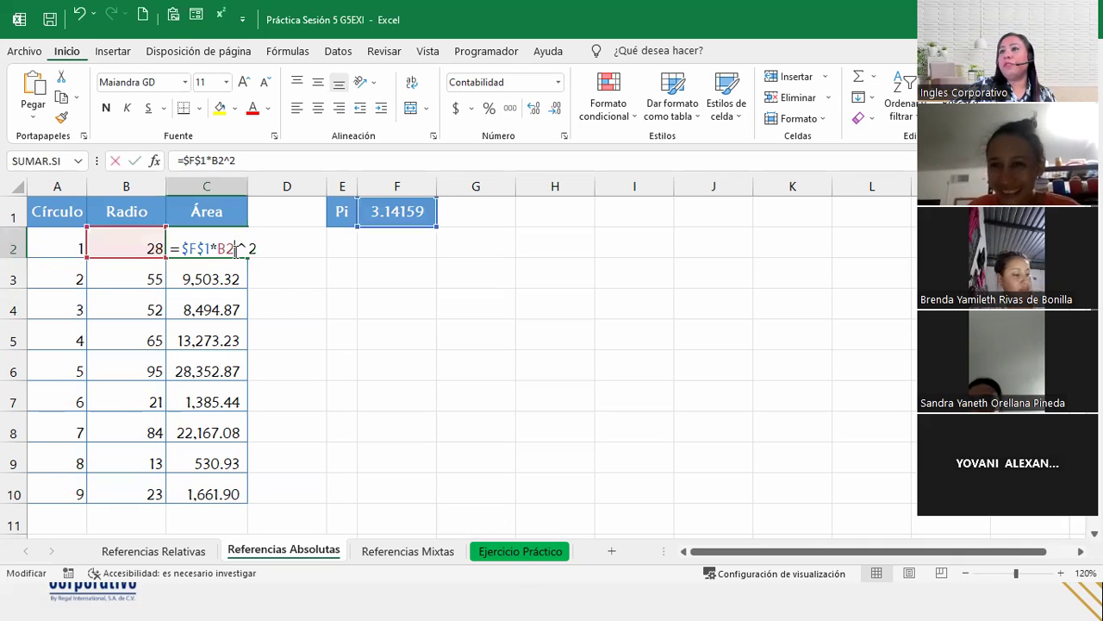
drag(237, 249, 247, 249)
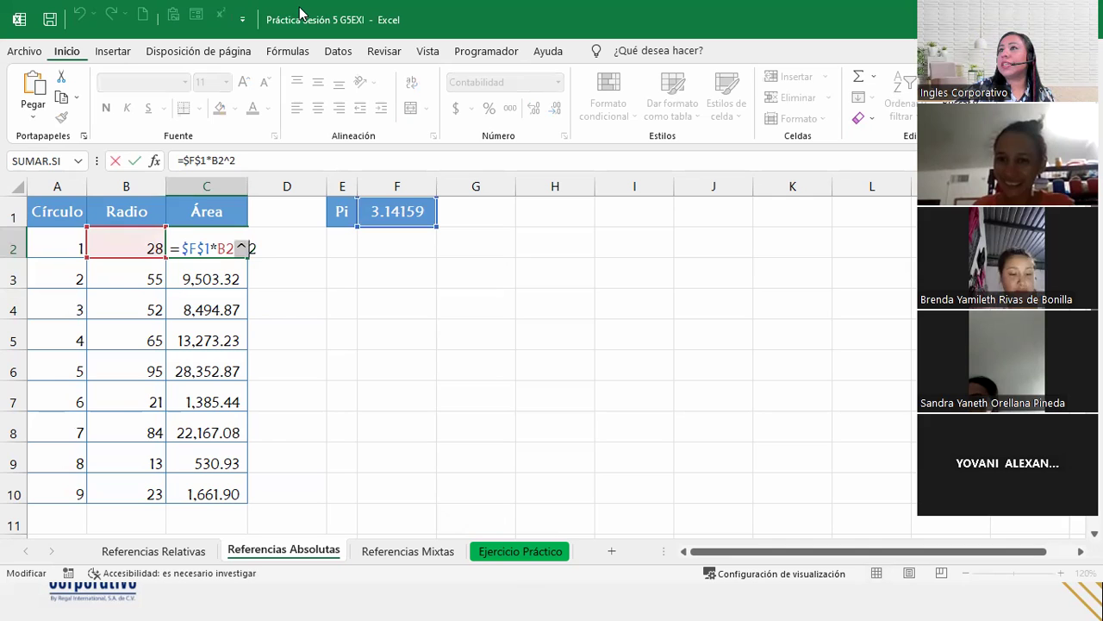
click(114, 53)
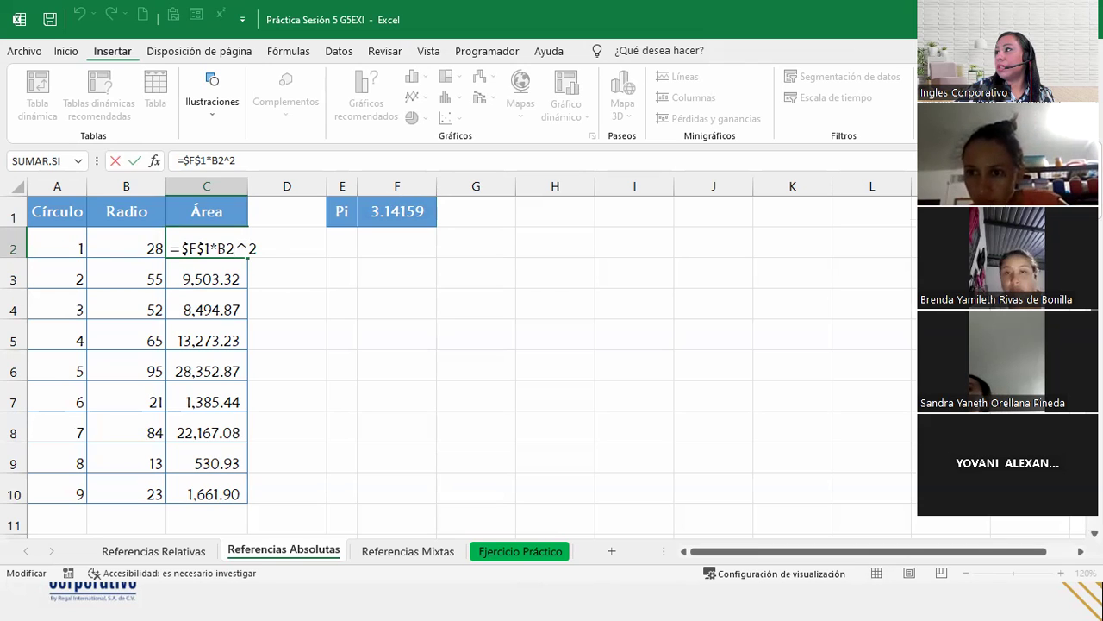
click(1088, 136)
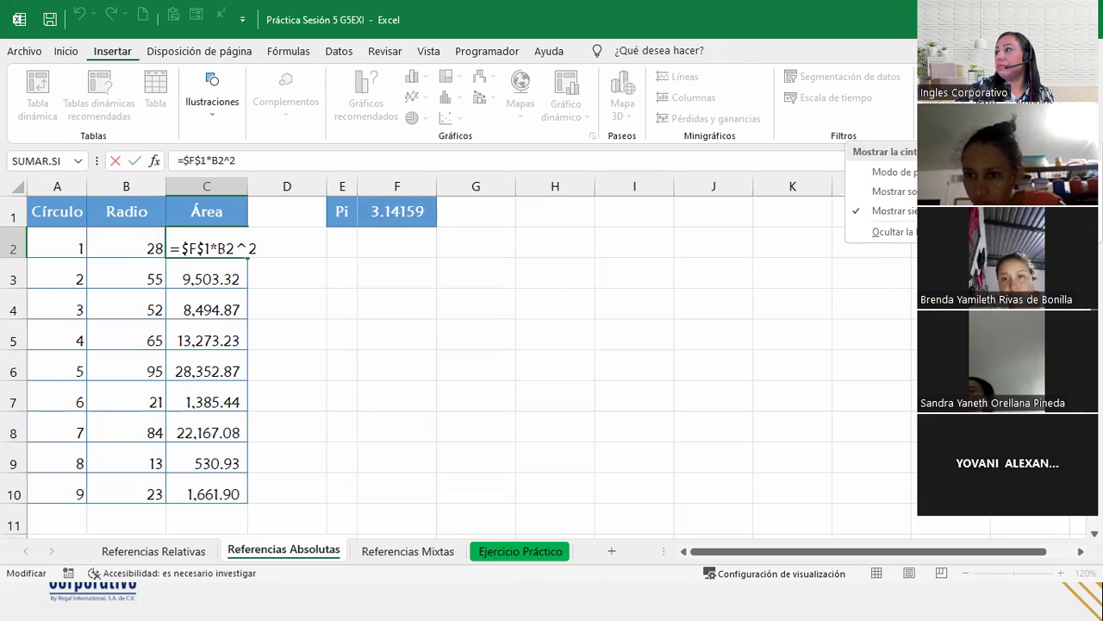
click(394, 239)
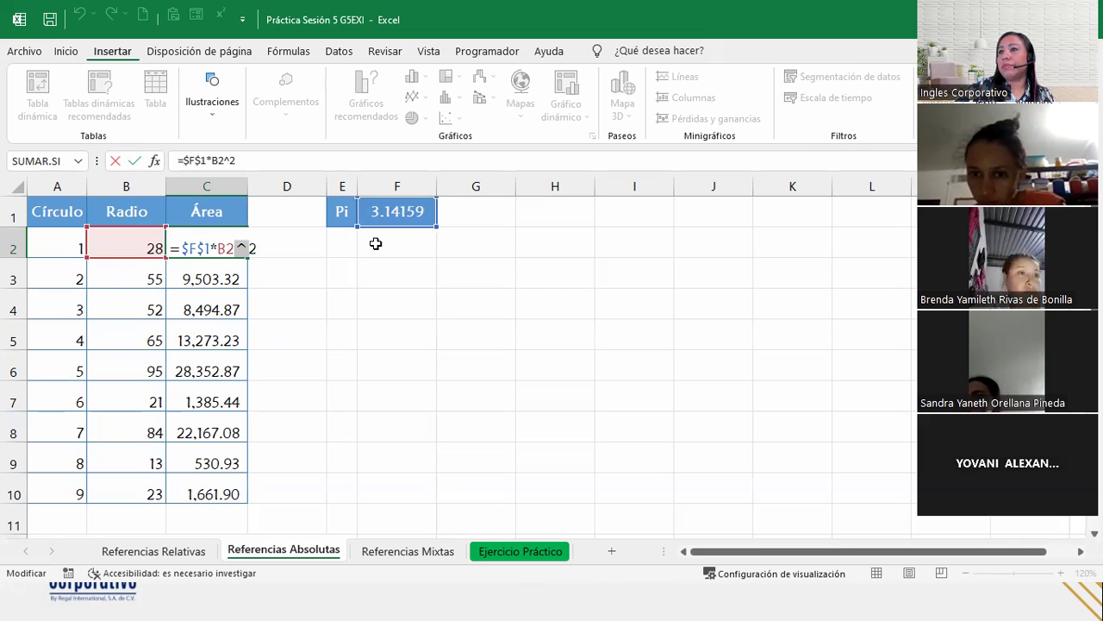
key(Return)
Select cell E3 below the Pi label and start an entry there
click(376, 244)
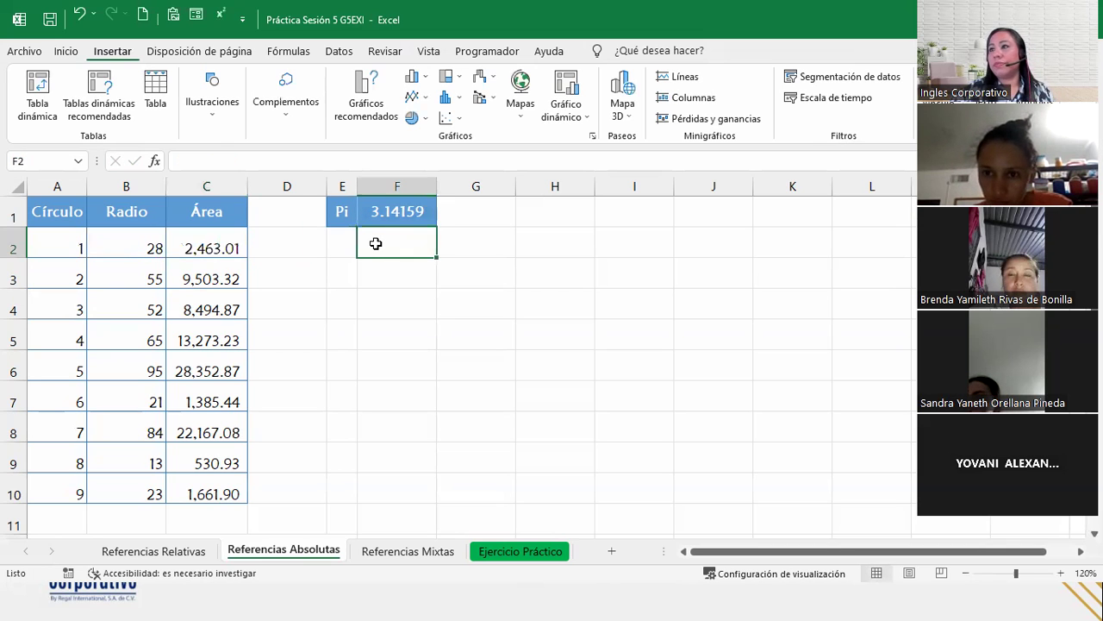
click(341, 265)
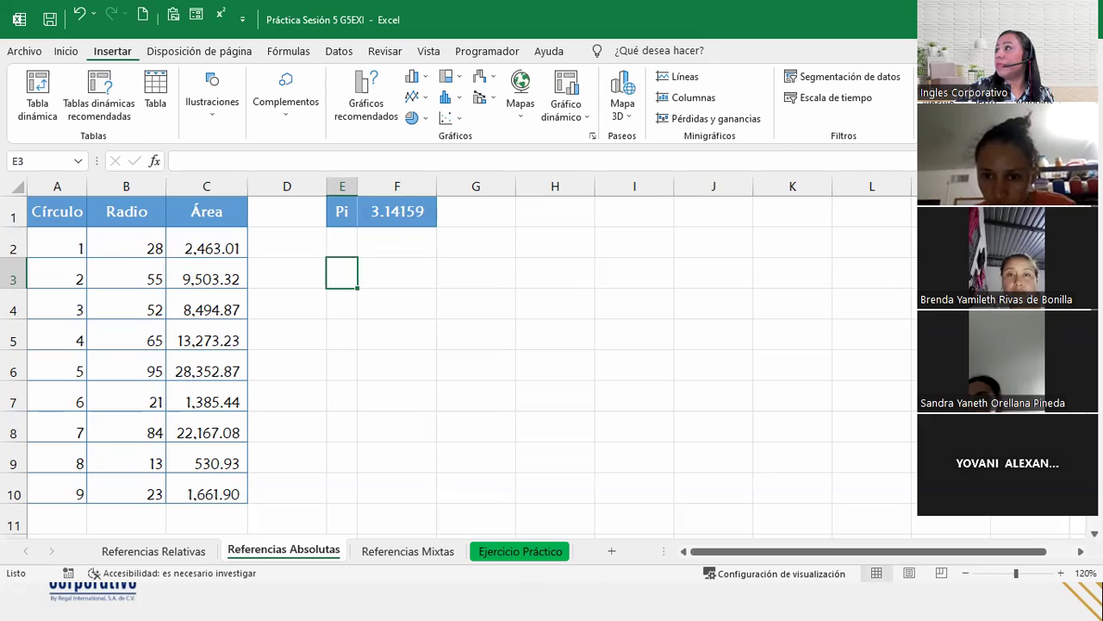
key(F2)
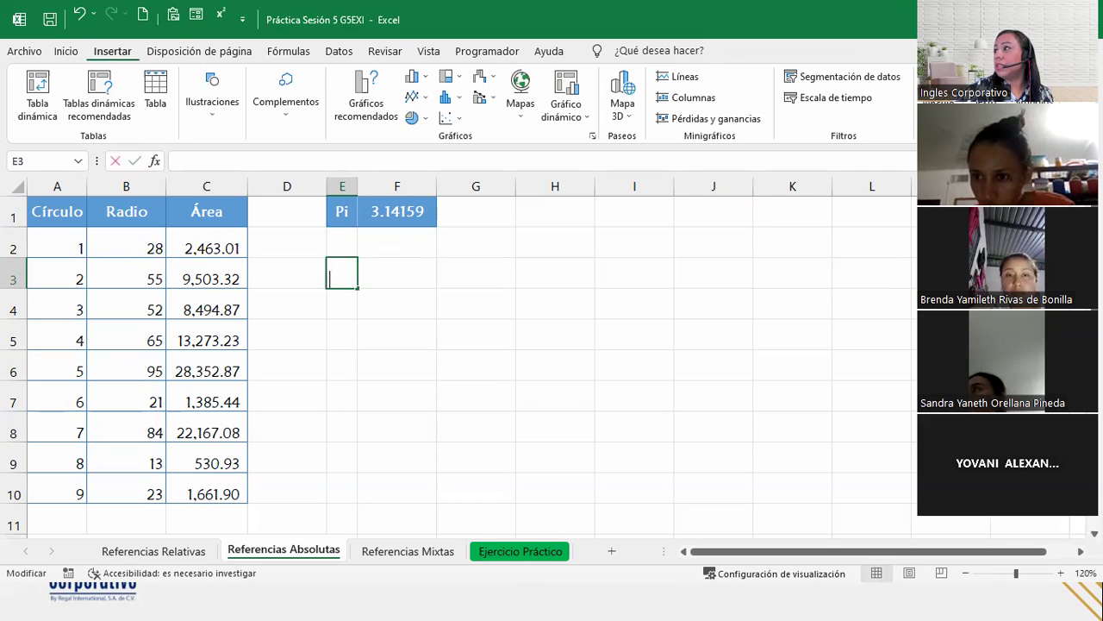
Open the Símbolo dialog for E3 and switch its font from Wingdings 3 to Arial
click(1078, 95)
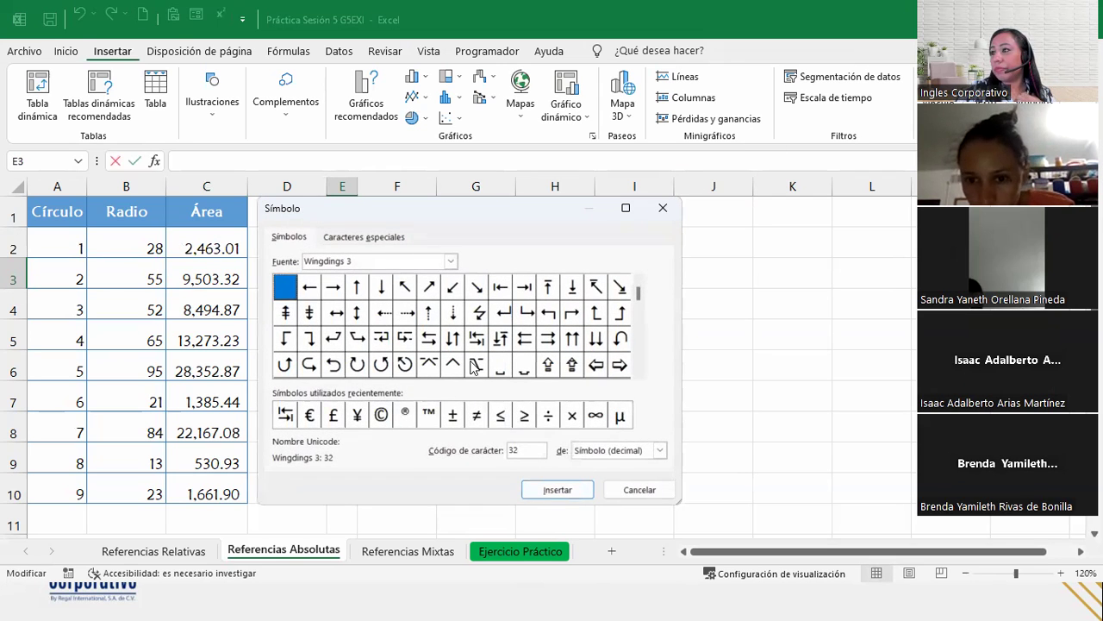
click(449, 261)
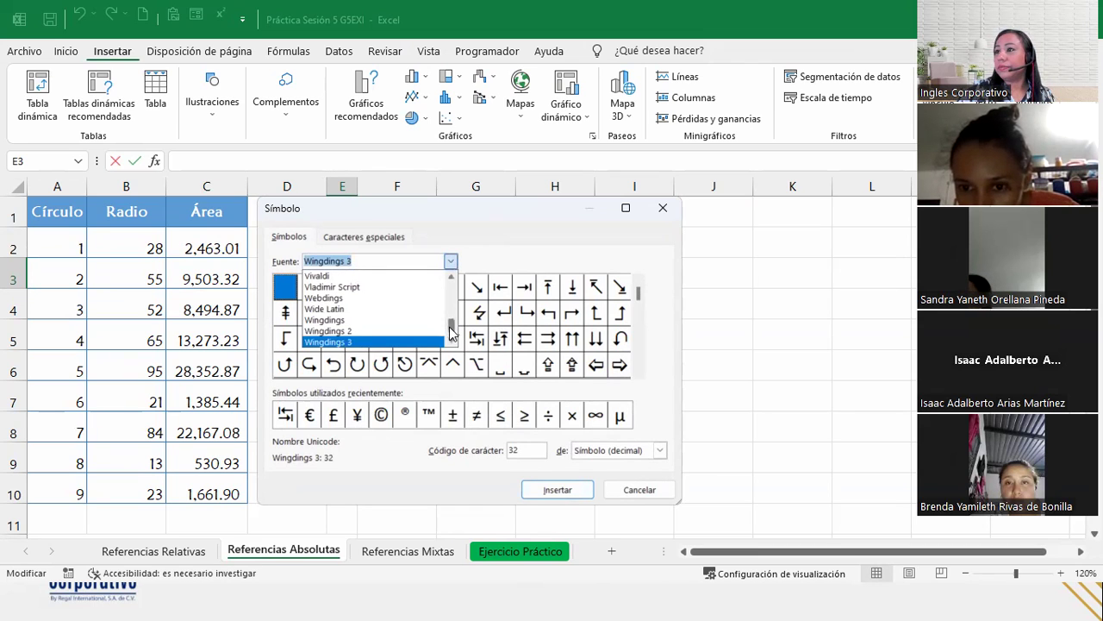
drag(451, 332, 451, 280)
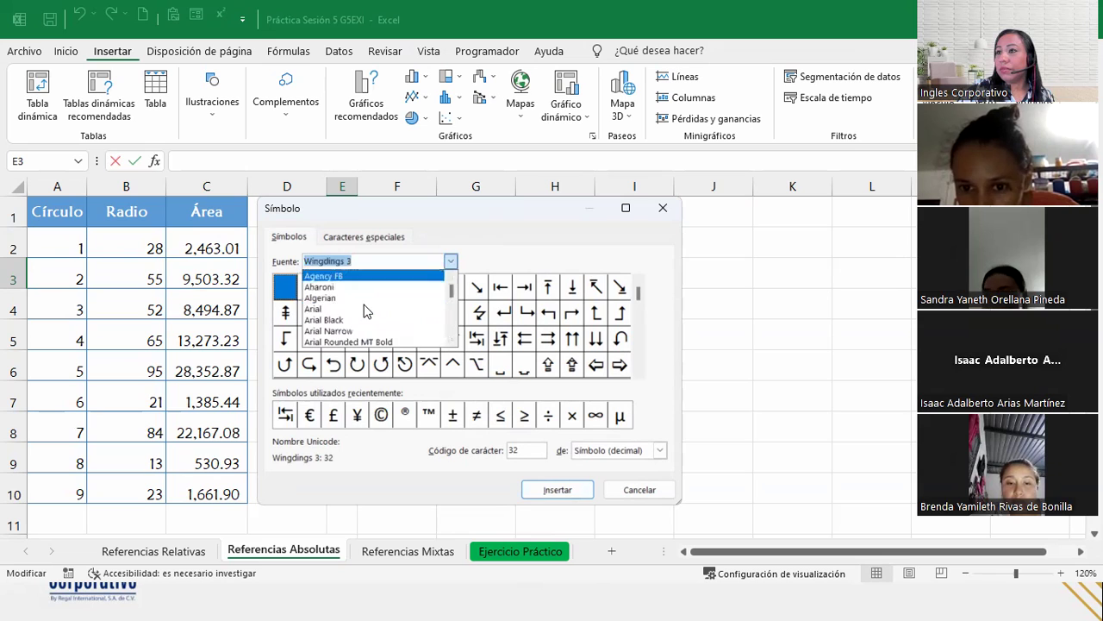
click(365, 310)
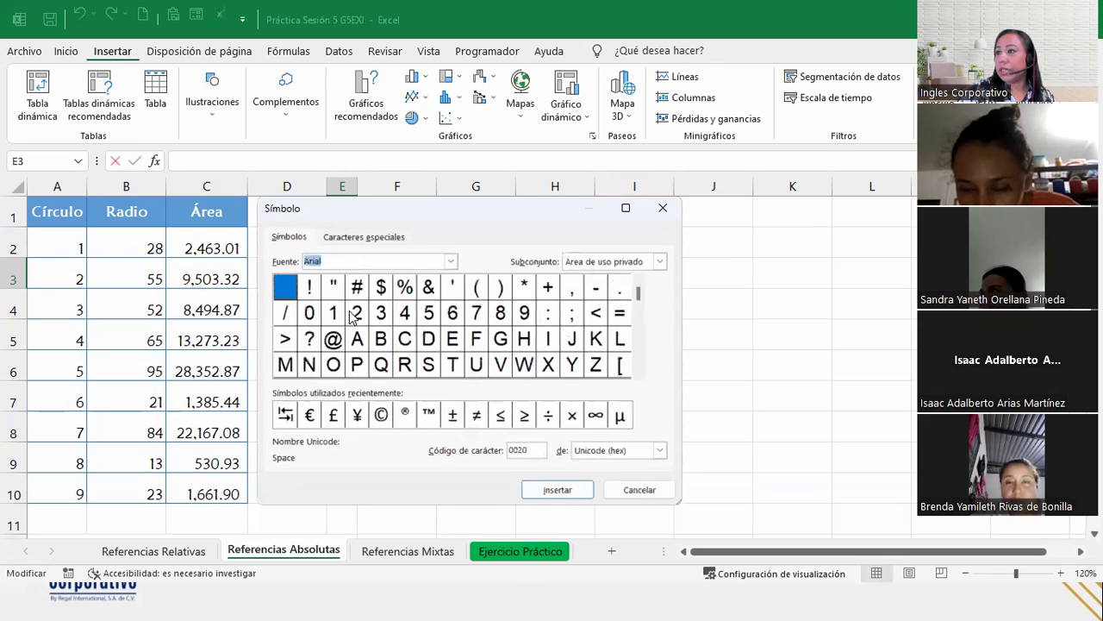
click(638, 374)
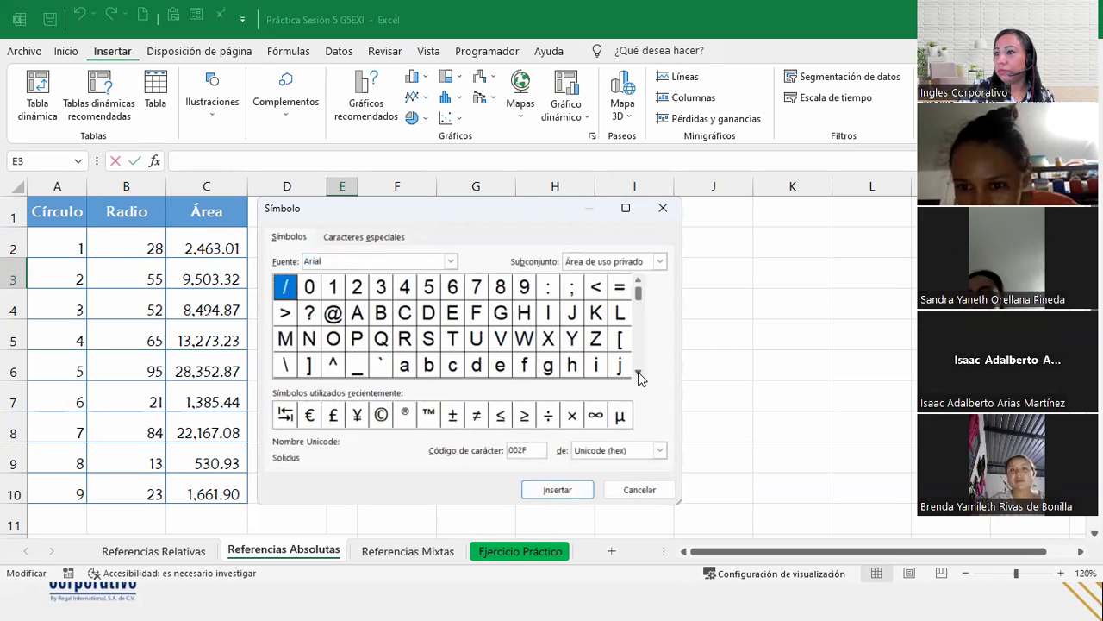
Cancel the Símbolo dialog without inserting anything and reselect the empty cell E3
click(662, 208)
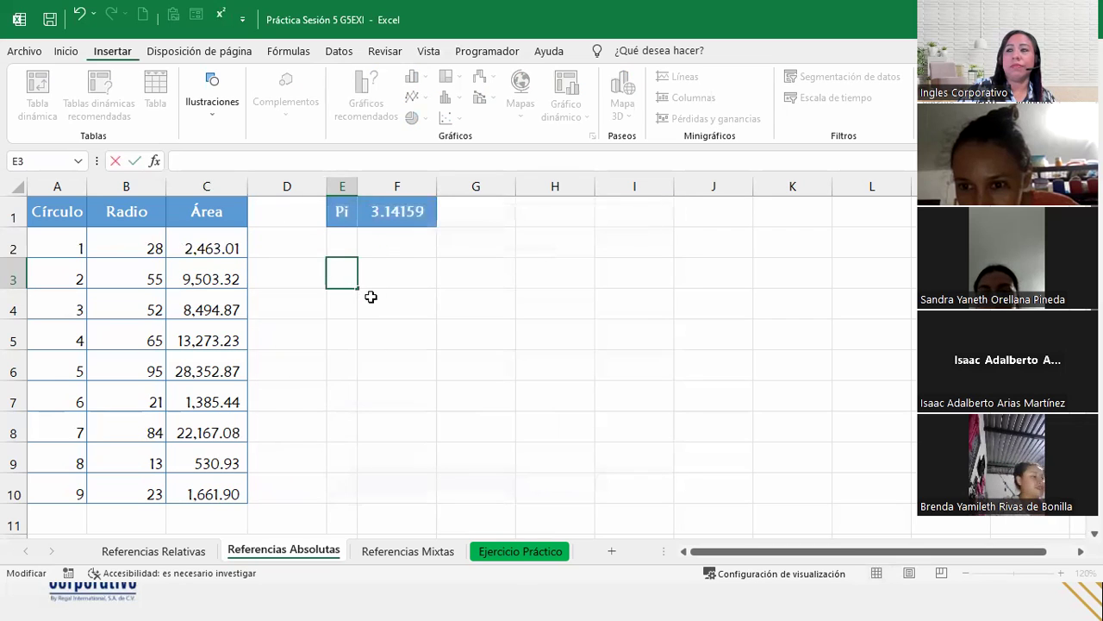
click(371, 297)
click(345, 272)
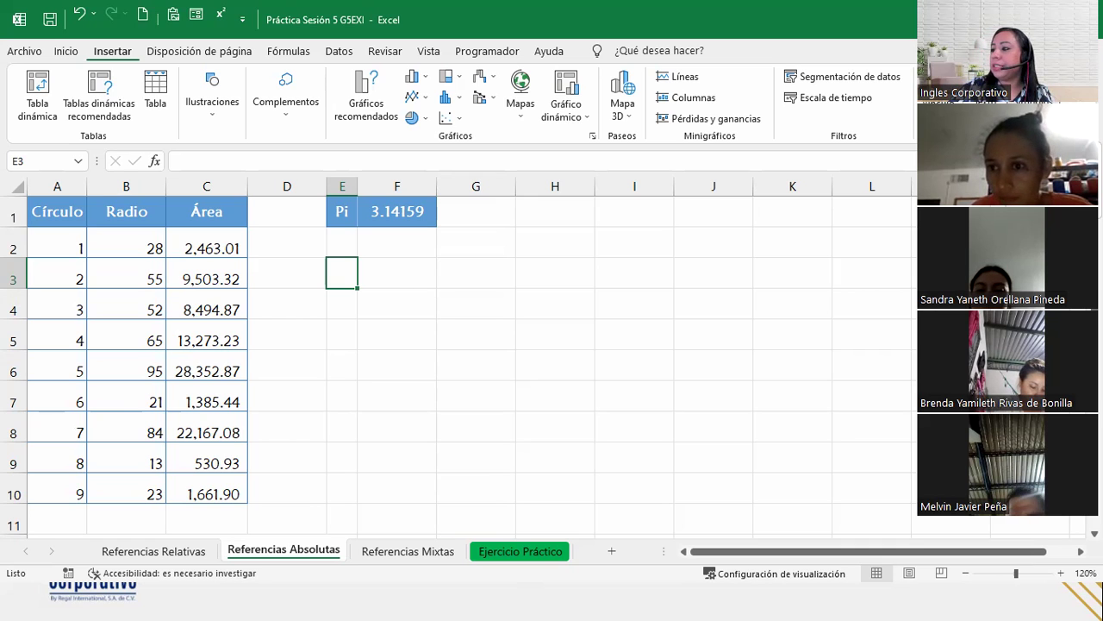
Reopen the Símbolo dialog for E3, switch its font to Arial, and scroll down the character grid
click(1073, 95)
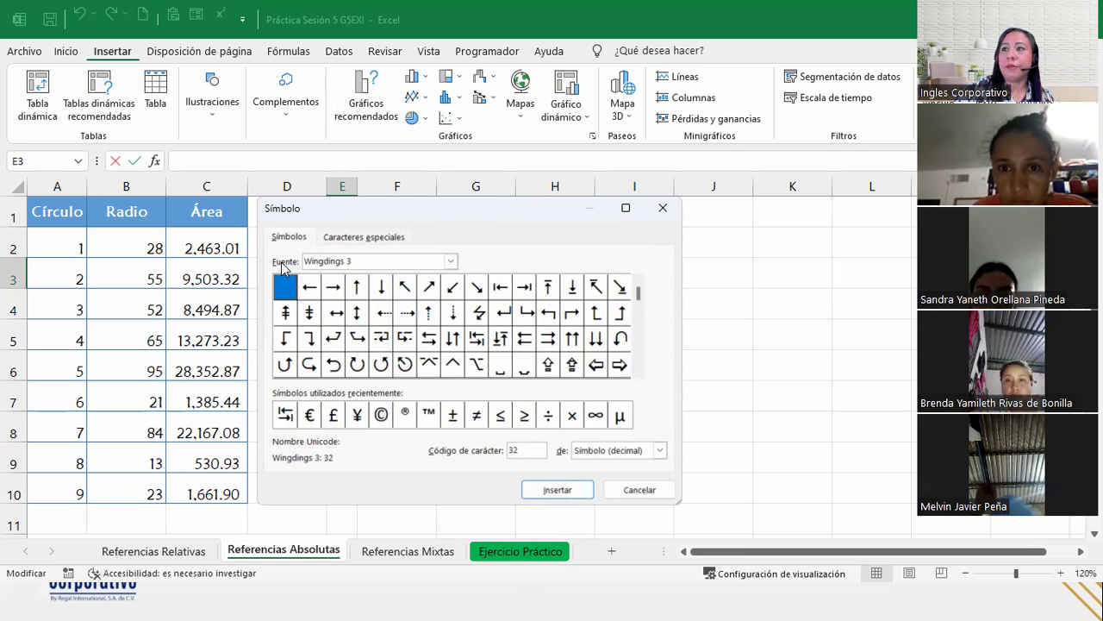
click(450, 261)
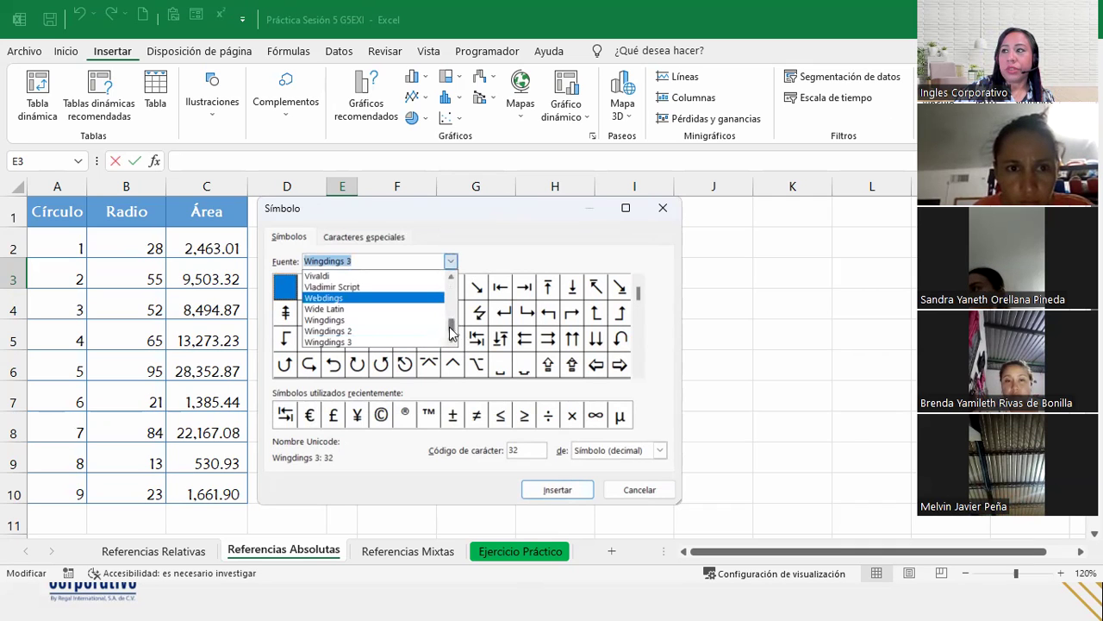
drag(451, 325, 450, 286)
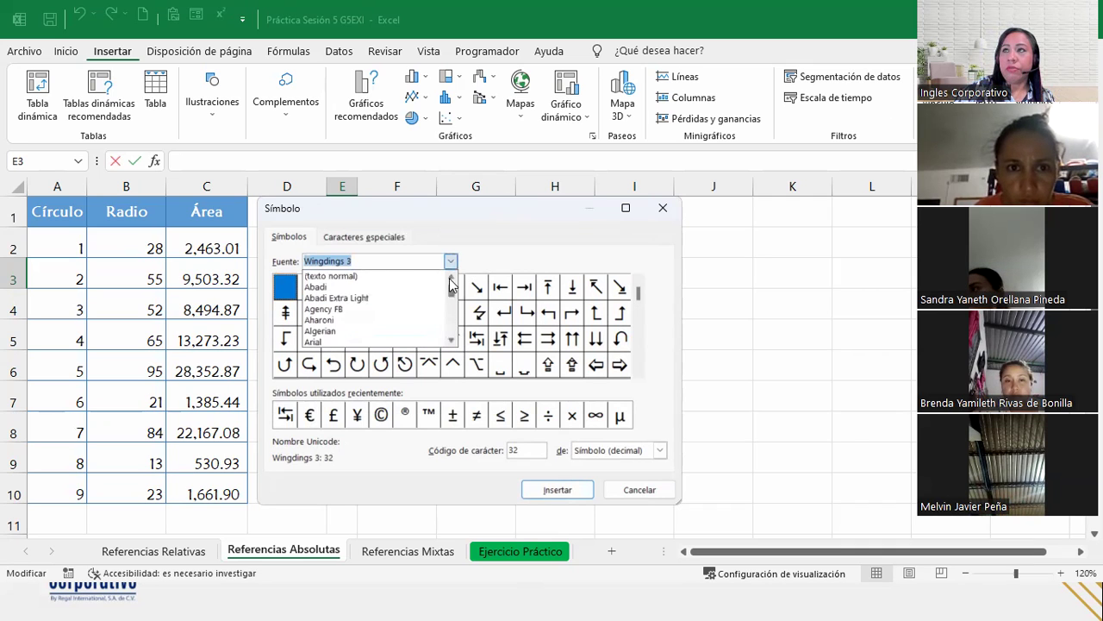
click(421, 344)
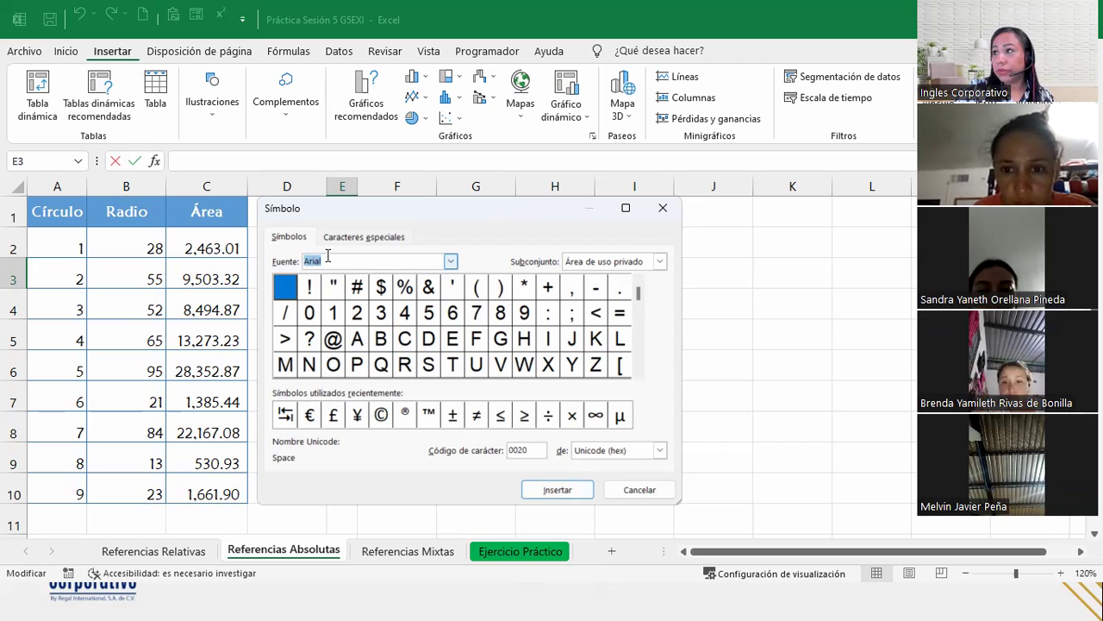
click(451, 262)
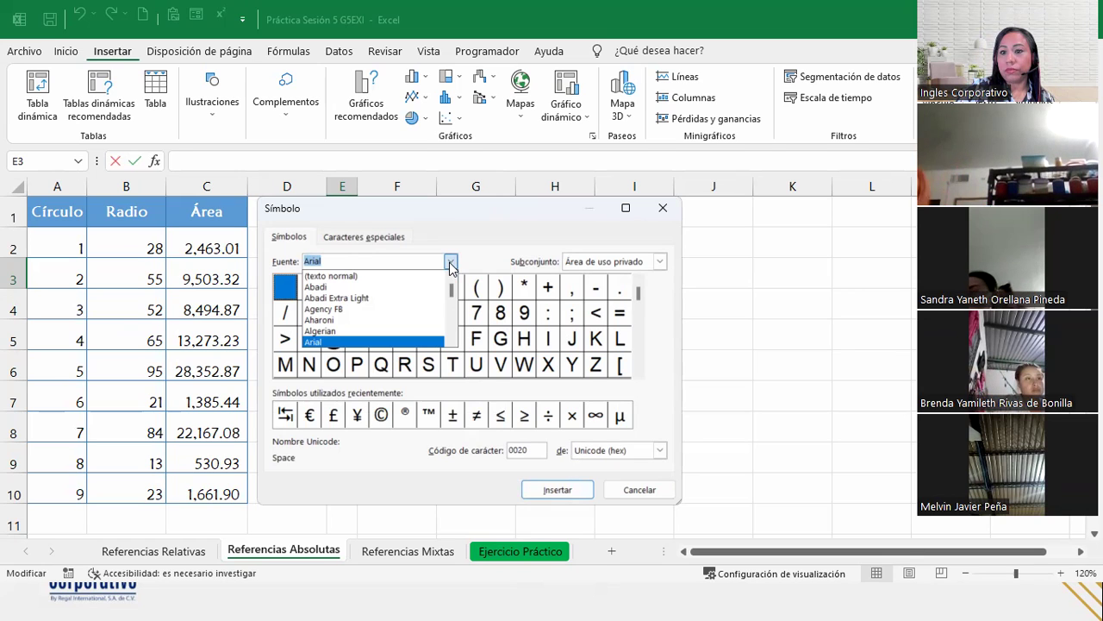
click(450, 268)
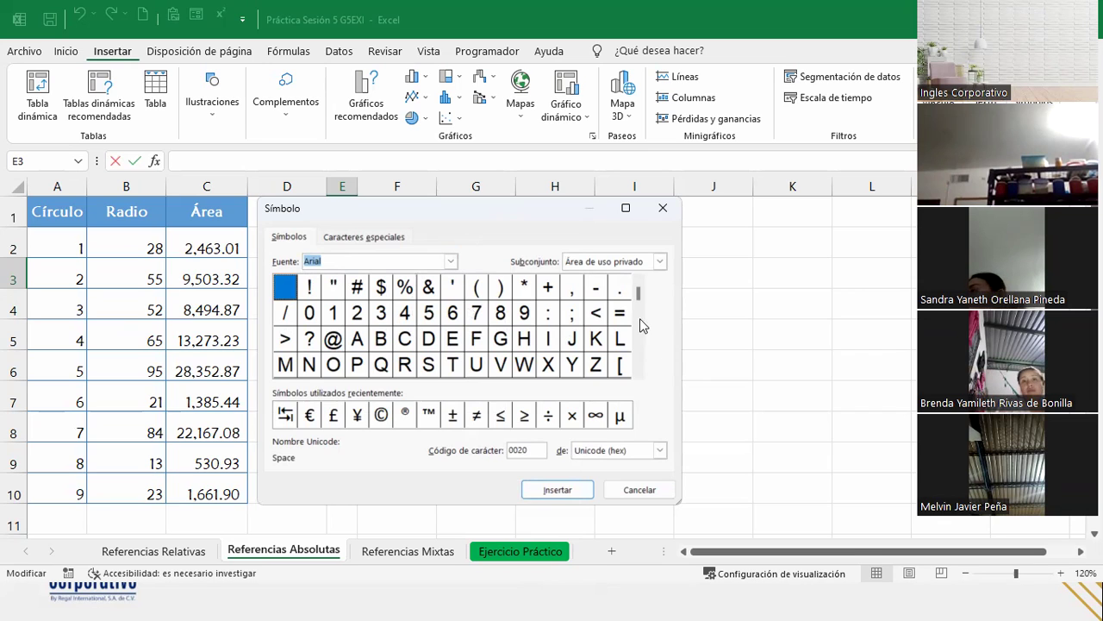
click(638, 372)
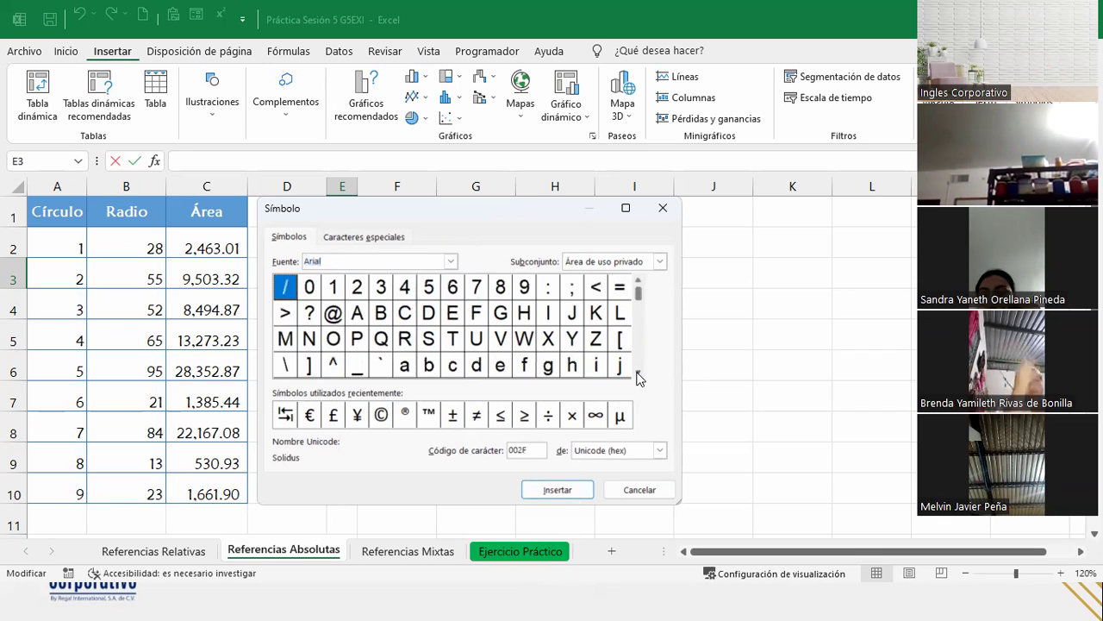
click(638, 372)
Insert the circumflex accent ^ into cell E3 and close the Símbolo dialog
click(333, 340)
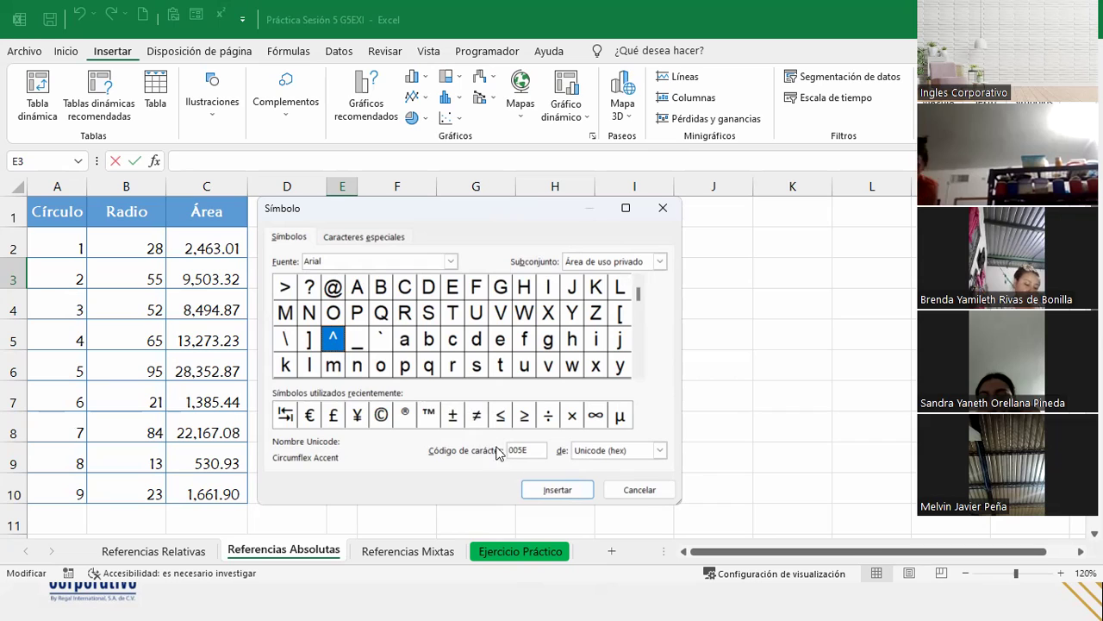
click(557, 490)
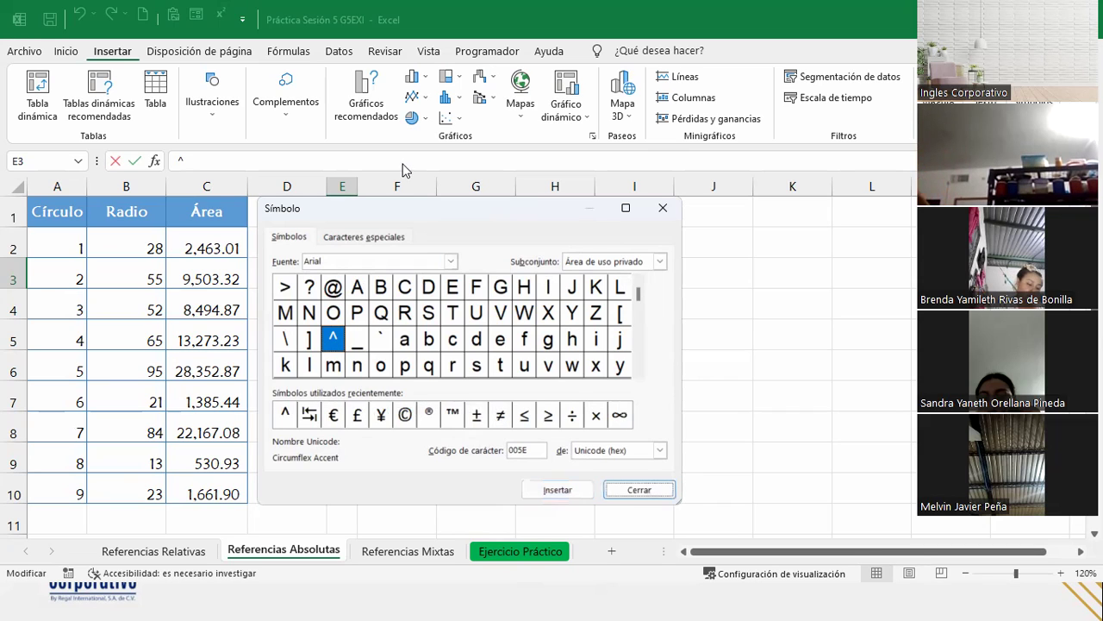
drag(373, 220, 600, 182)
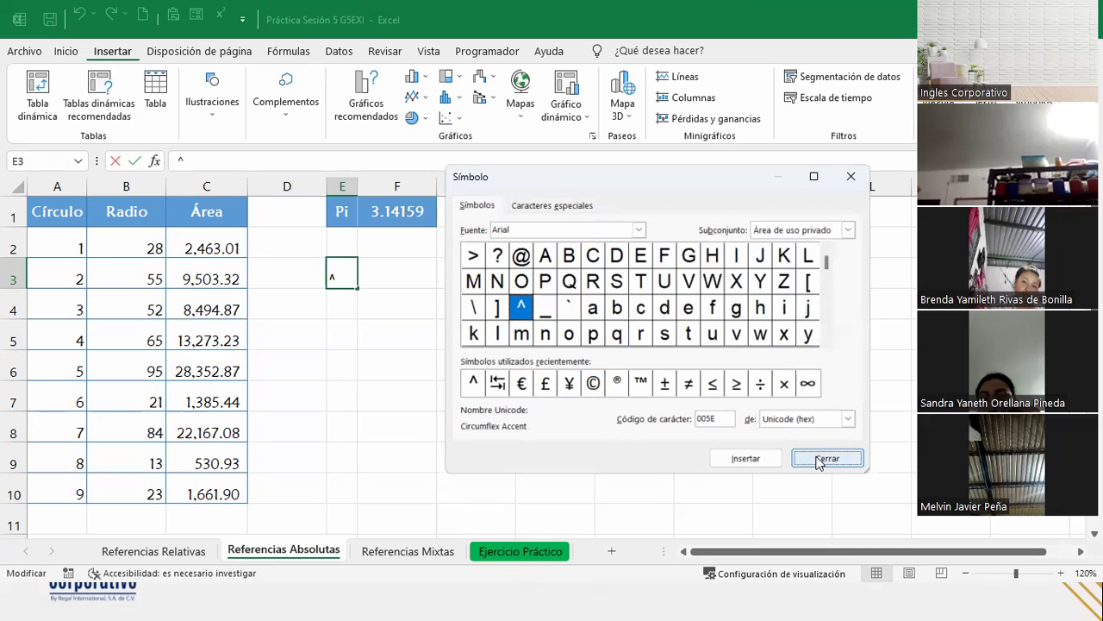
click(820, 463)
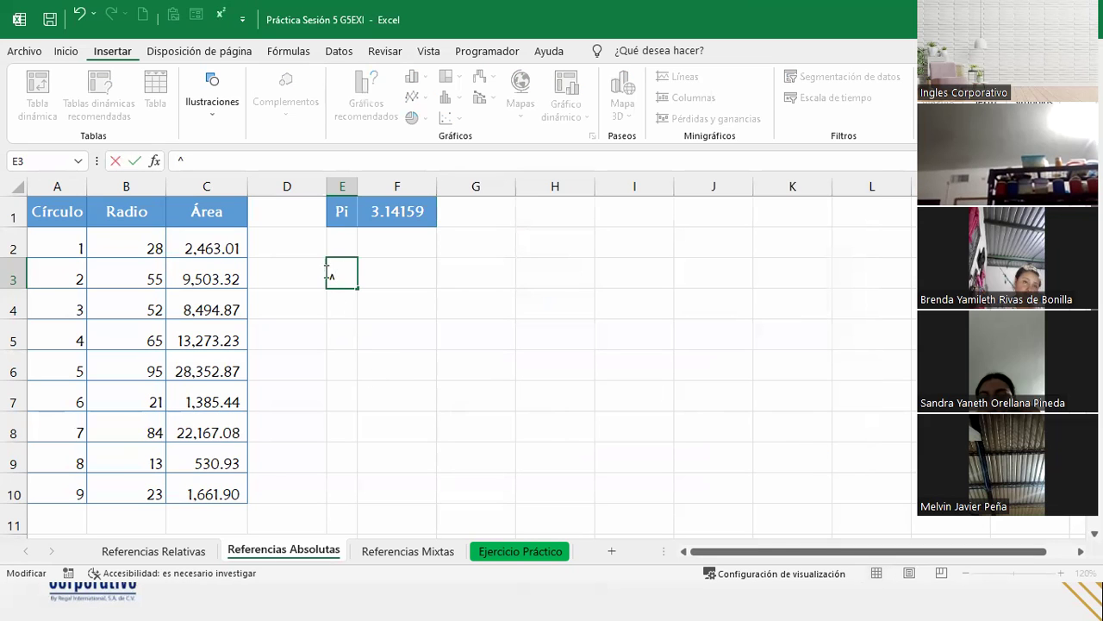
Cut the ^ out of cell E3, leaving it empty
drag(343, 273, 323, 272)
right_click(340, 282)
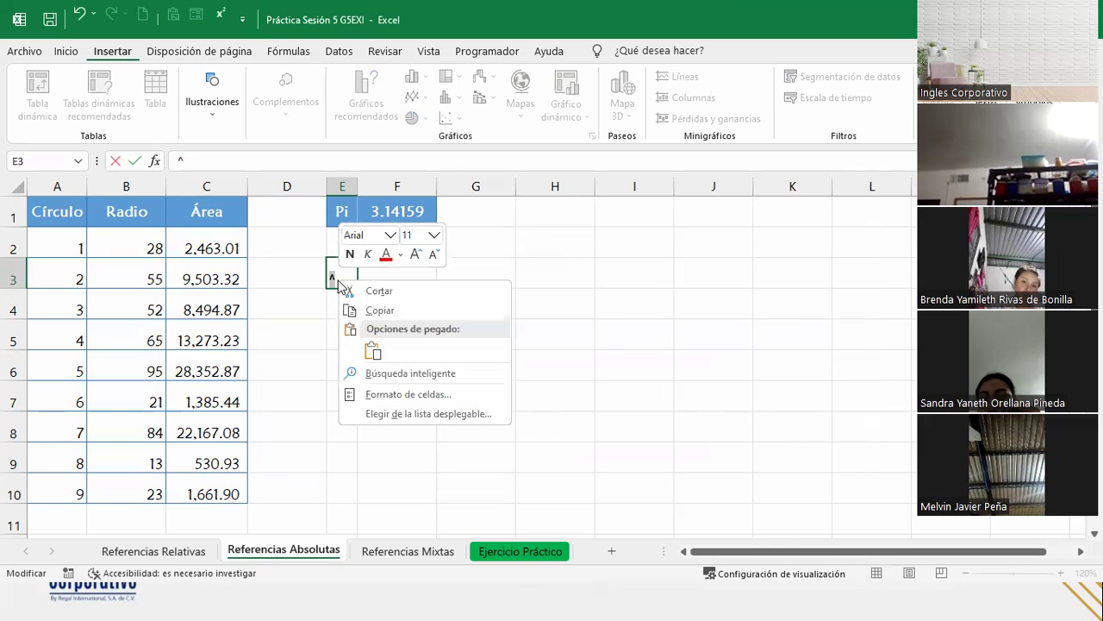
click(390, 292)
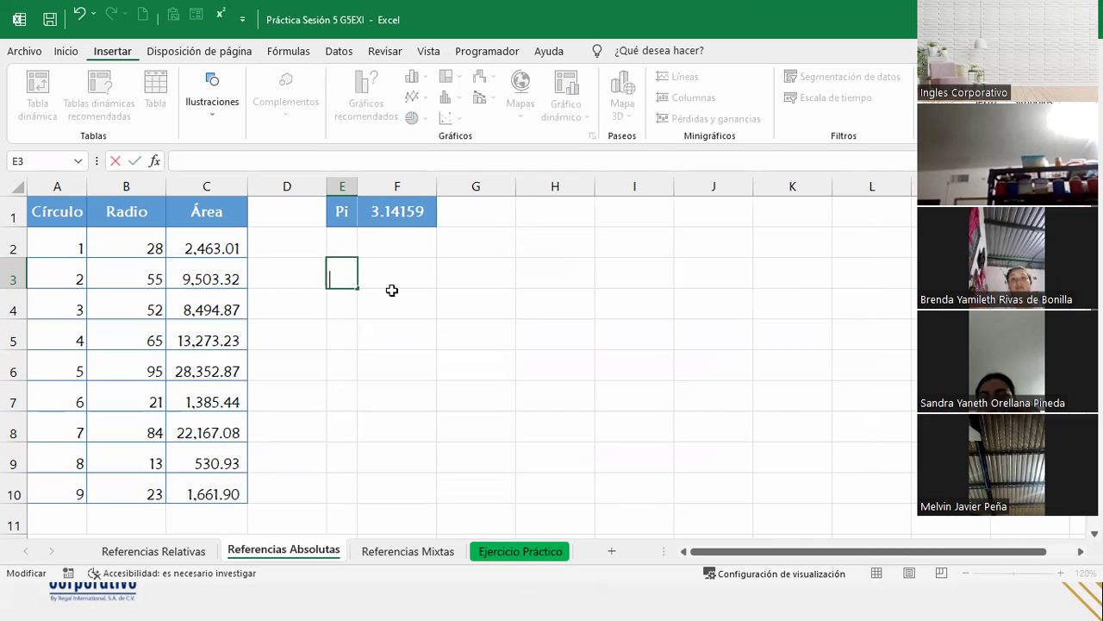
Replace the ^ exponent sign in C2's formula =$F$1*B2^2 with a newly typed ^
double_click(205, 241)
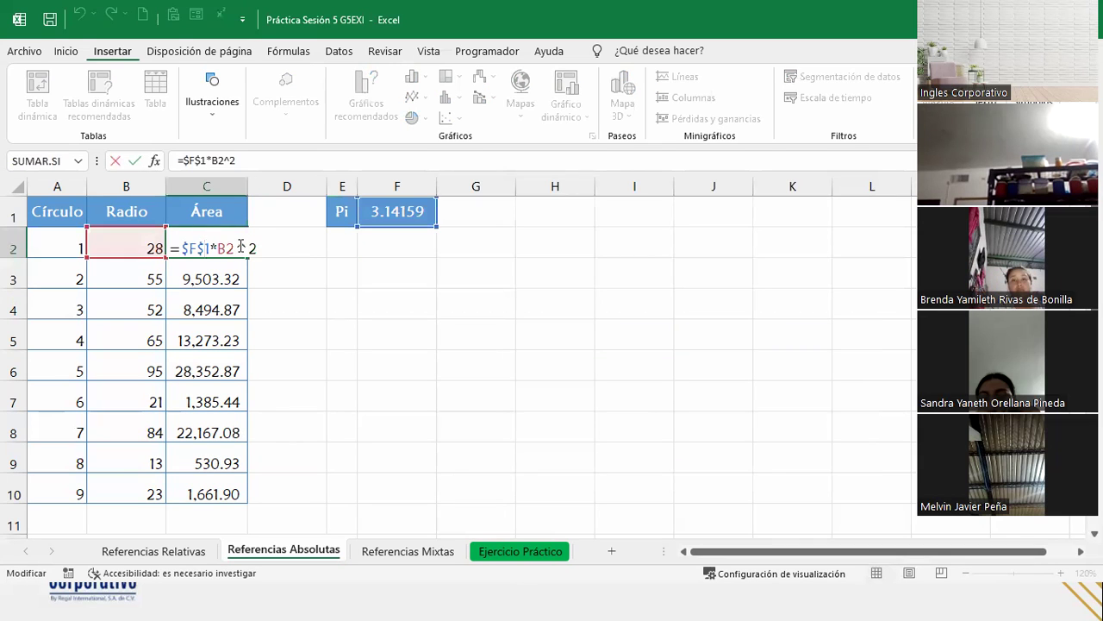
drag(238, 248, 248, 248)
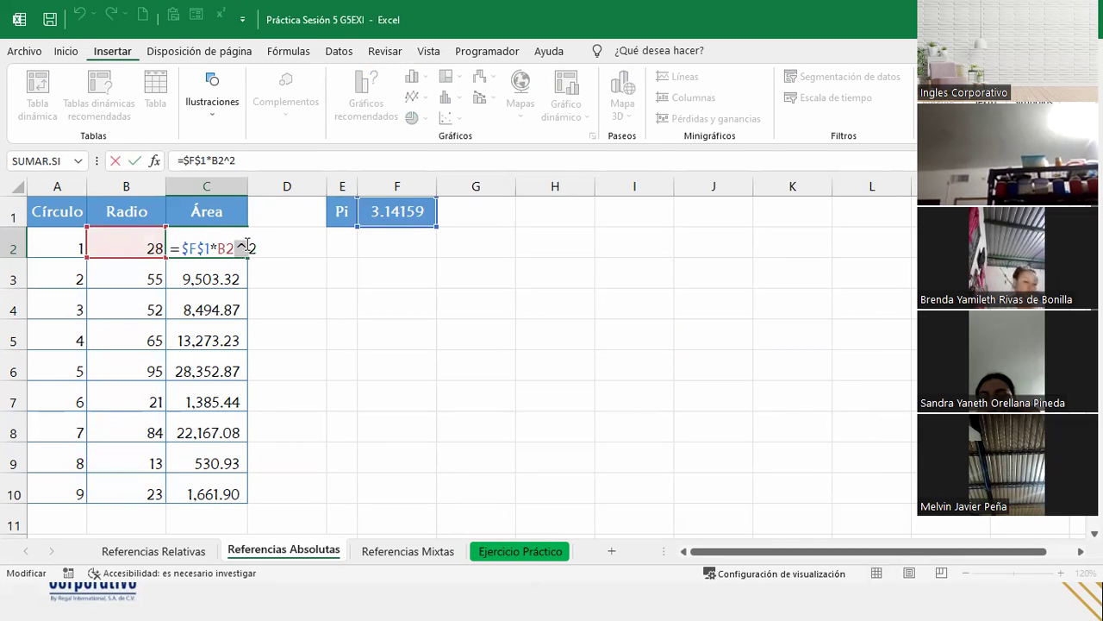
text(^)
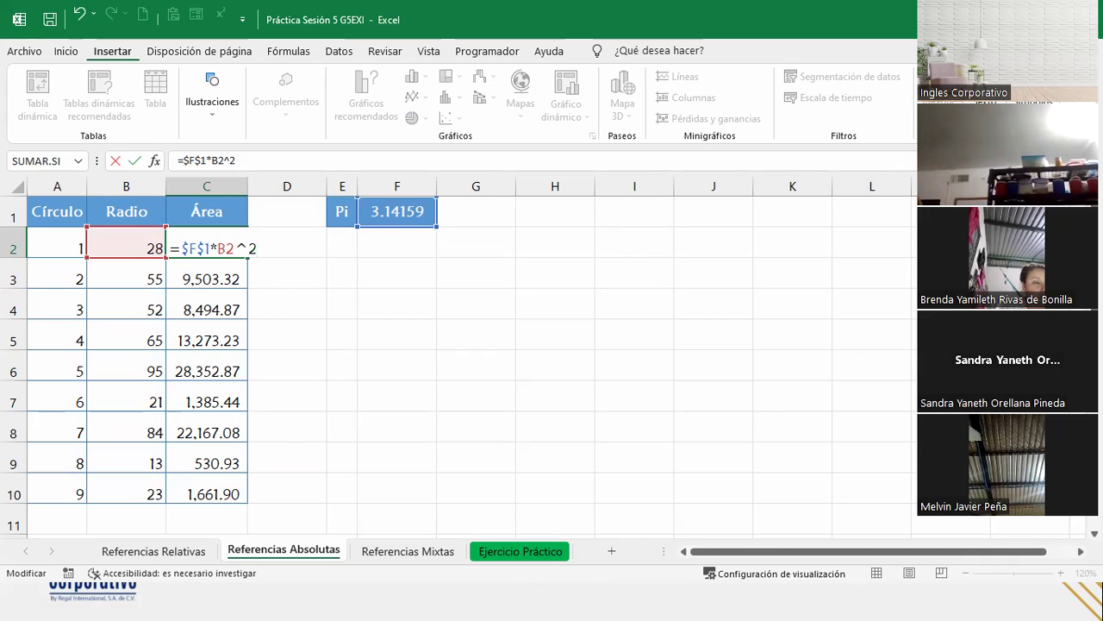
key(alt+Tab)
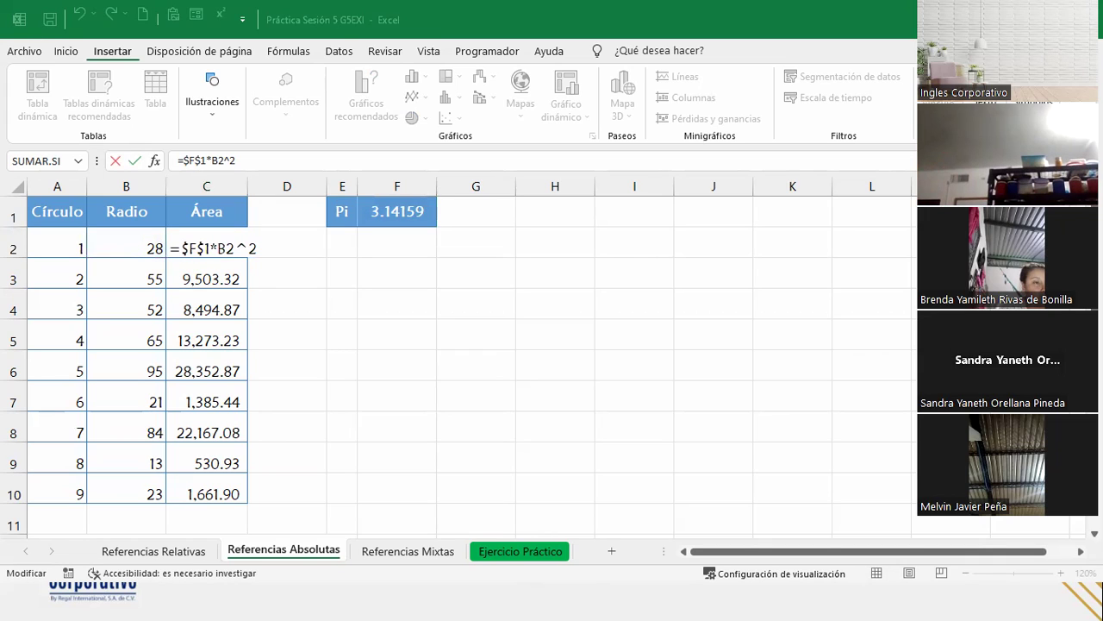
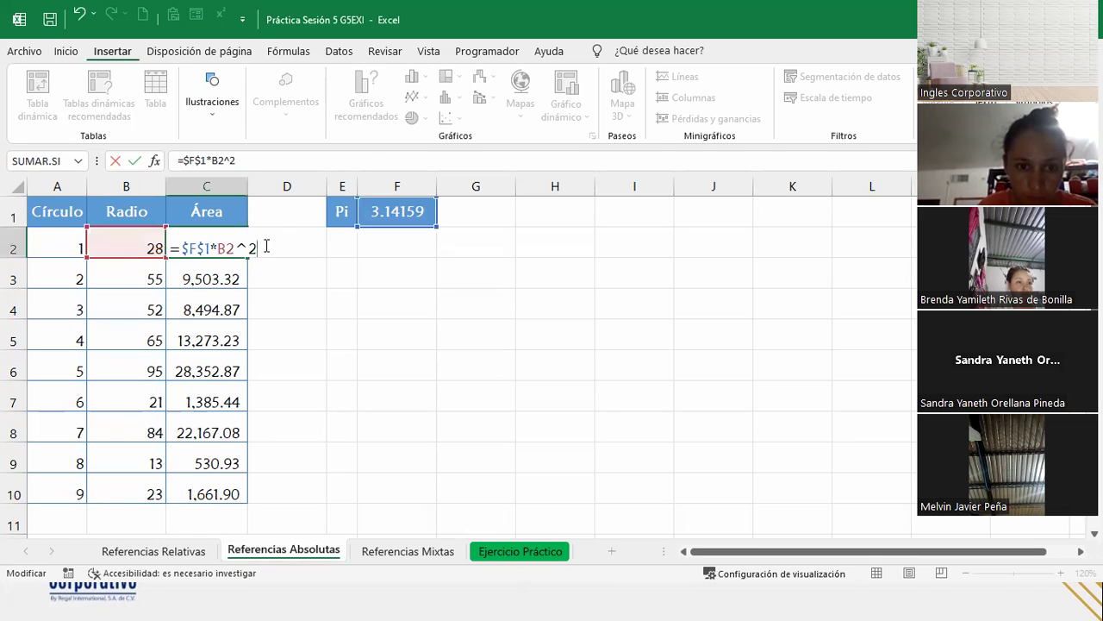
Commit =$F$1*B2^2 in C2 (2,463.01) and review its fixed $F$1 reference
key(Return)
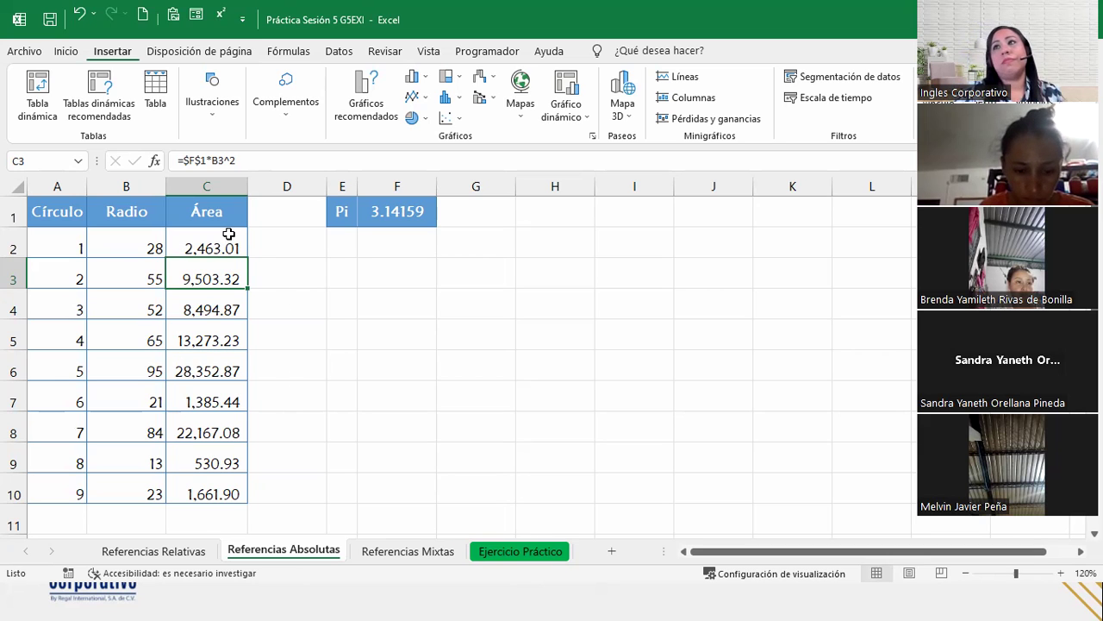
double_click(230, 236)
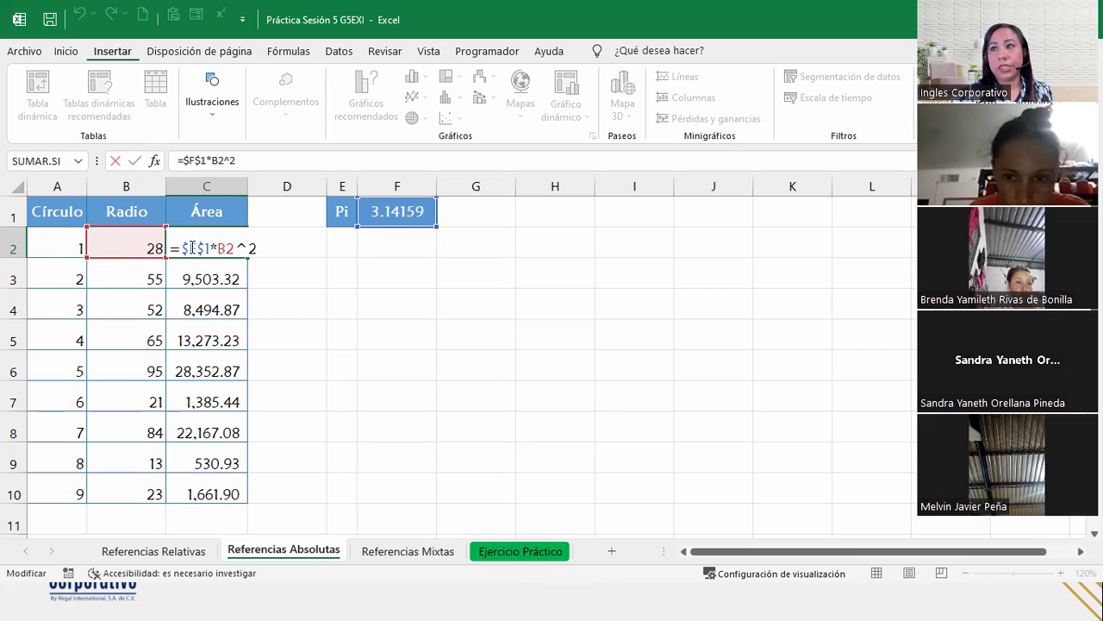
drag(192, 245, 170, 247)
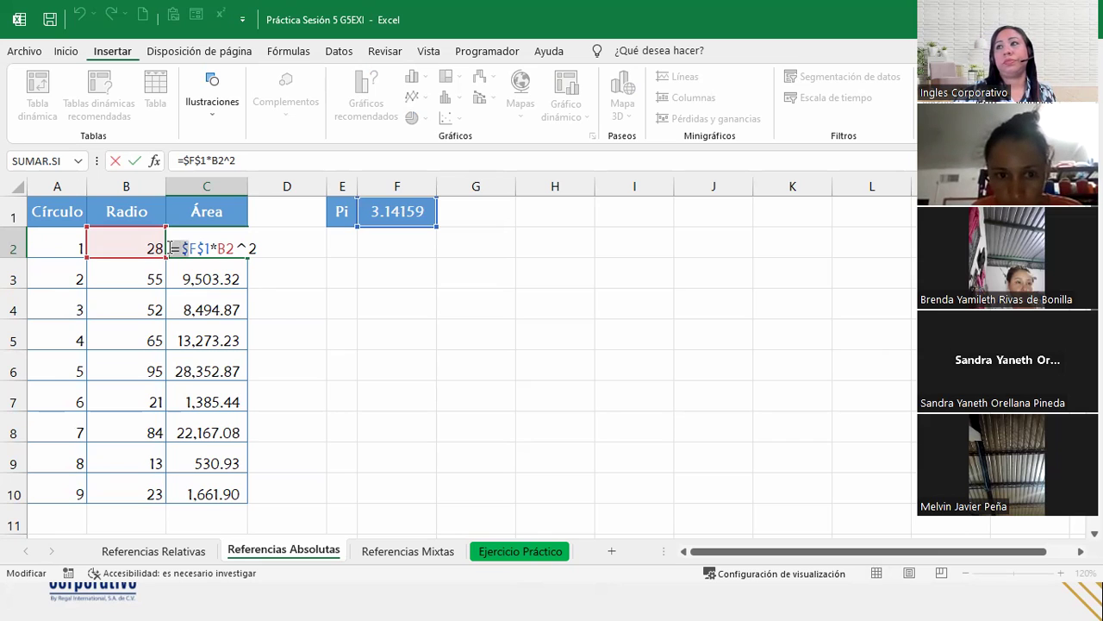
click(188, 248)
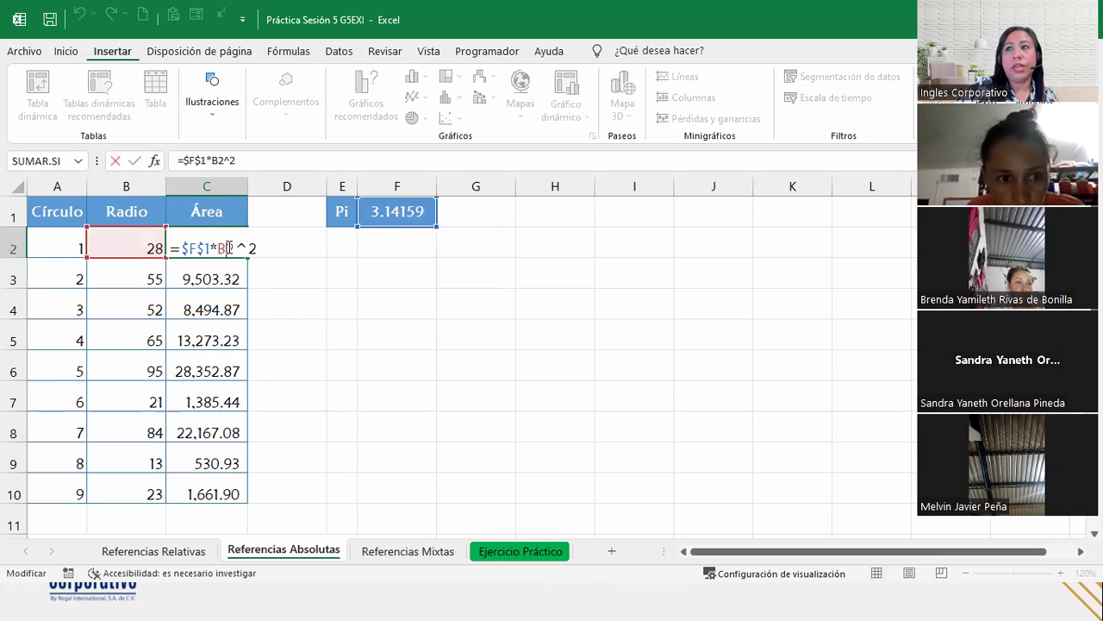
key(Return)
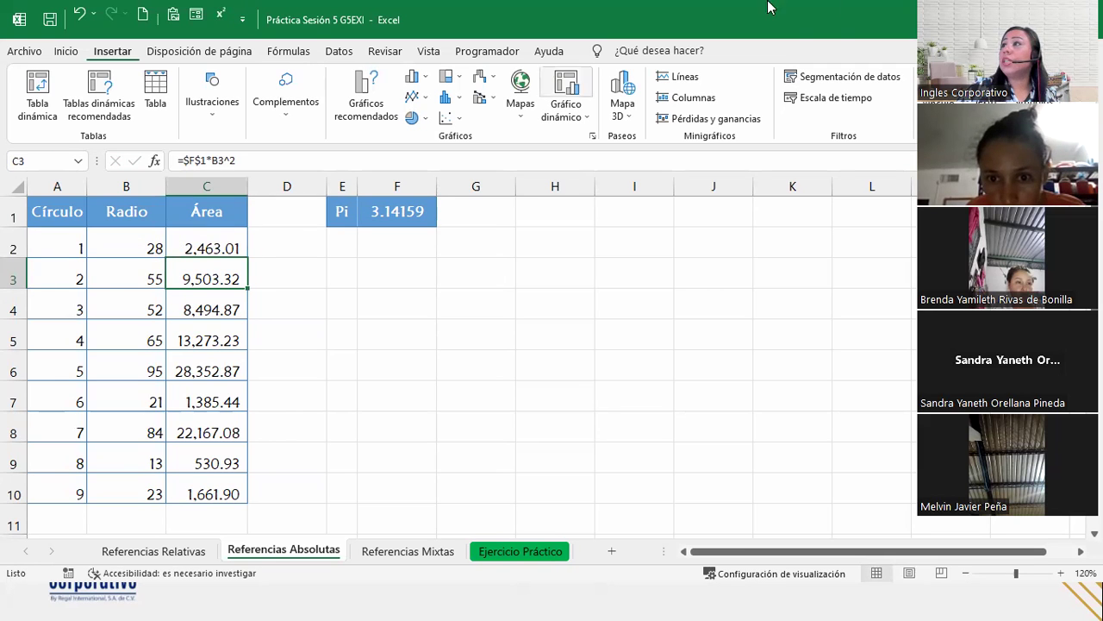
click(287, 51)
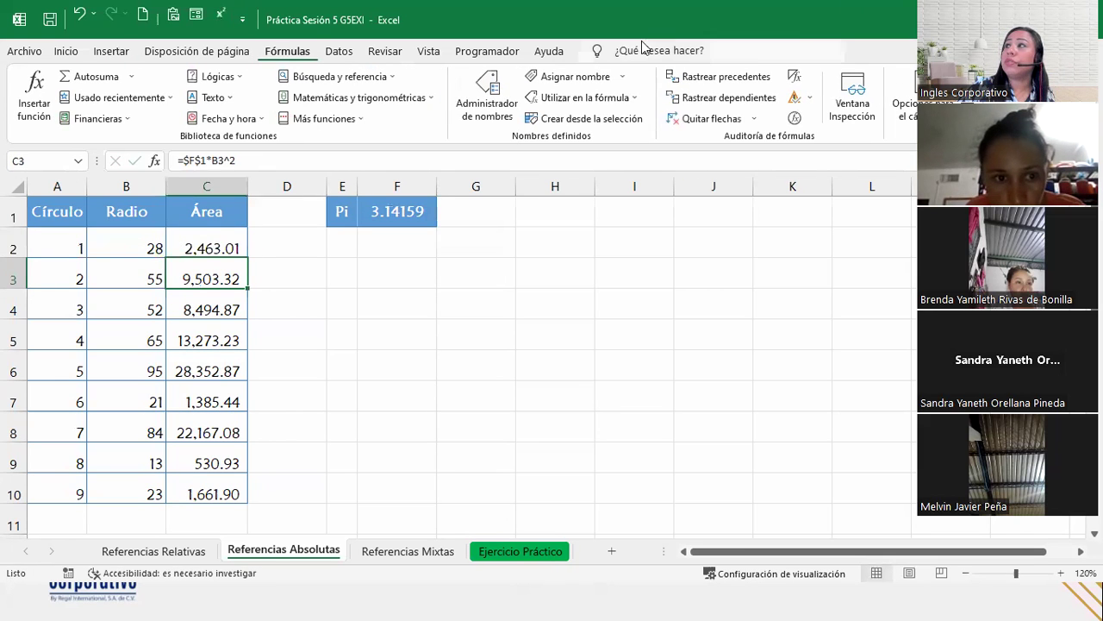
click(797, 80)
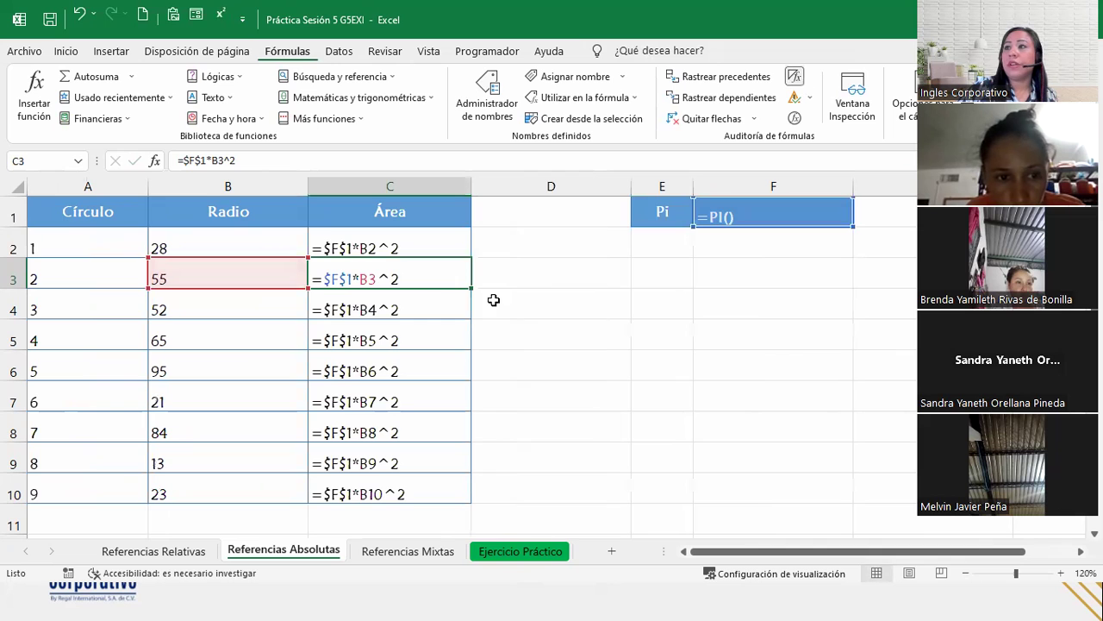
click(319, 311)
click(326, 339)
click(332, 385)
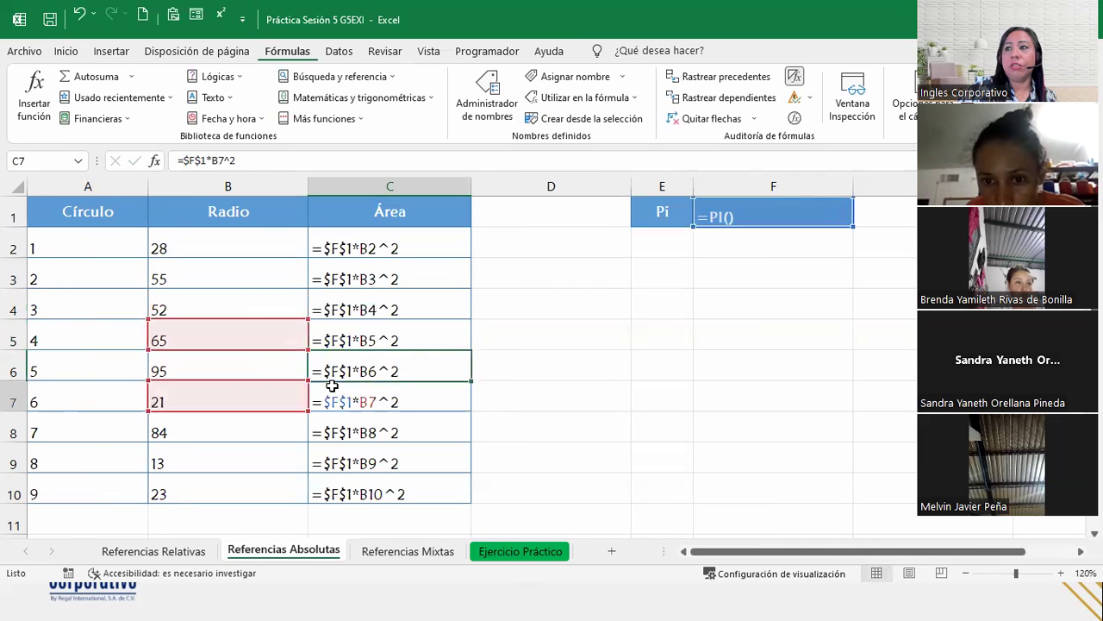
click(333, 420)
click(331, 464)
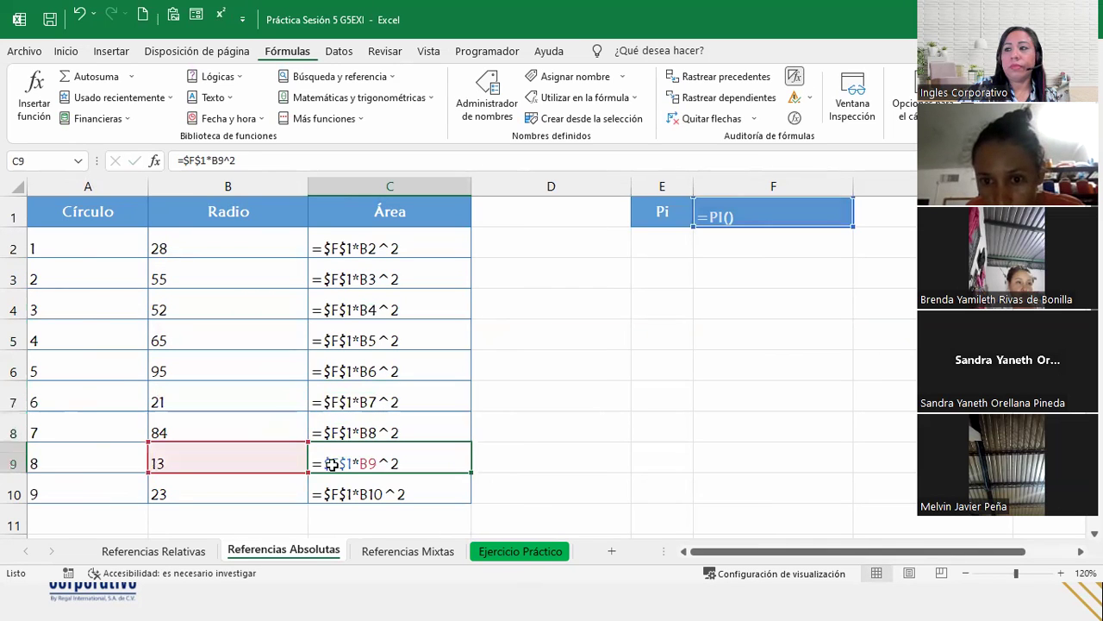
click(333, 490)
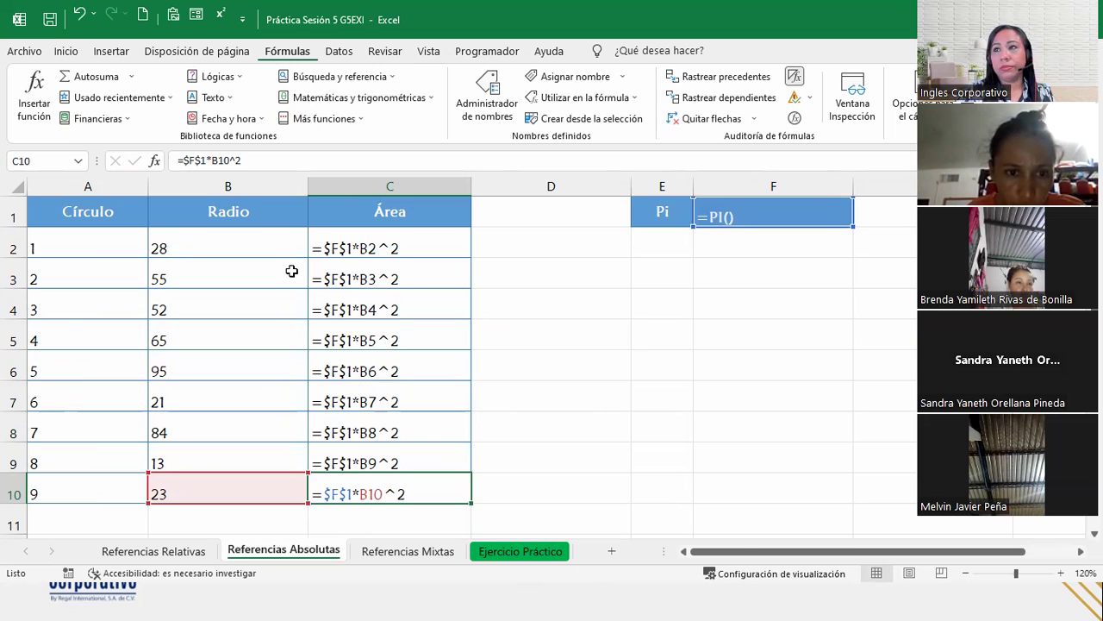
click(795, 79)
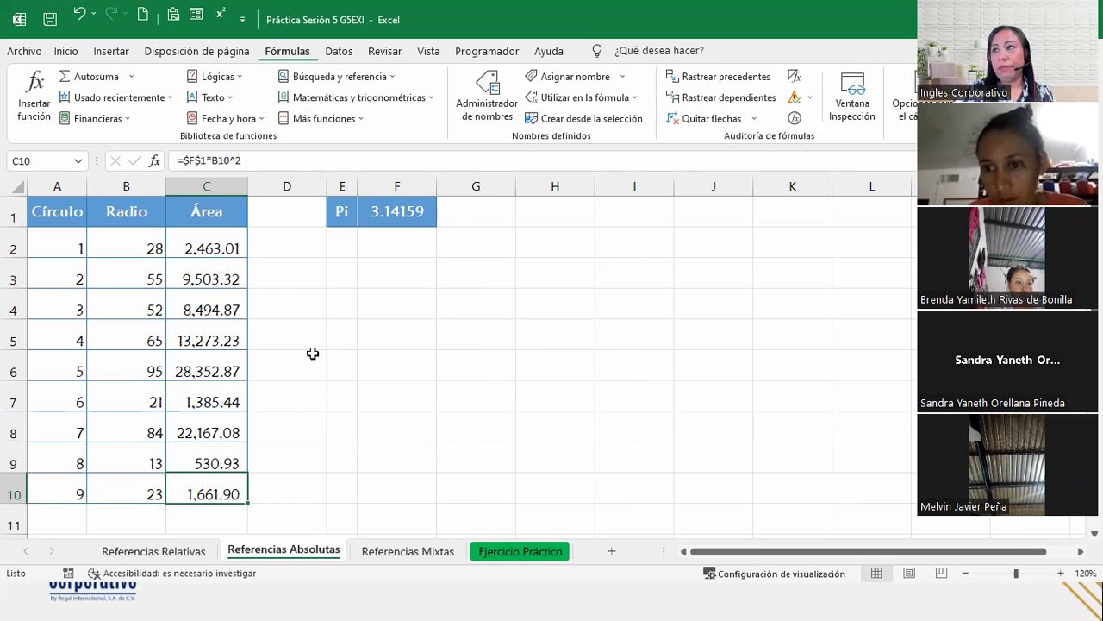
Switch to the Referencias Mixtas sheet tab
click(384, 549)
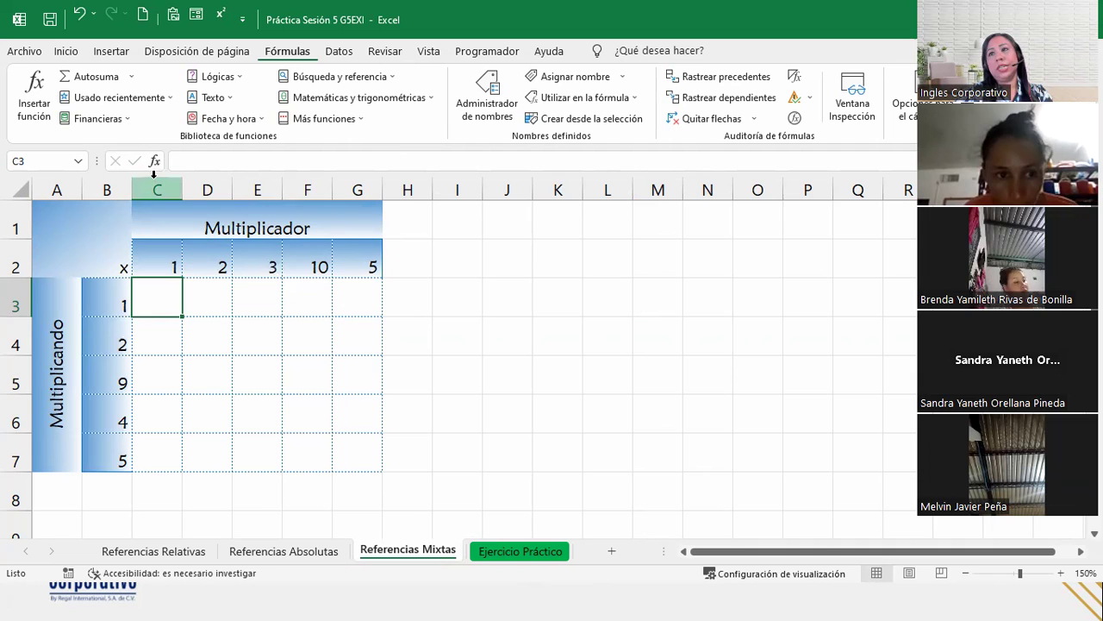
drag(158, 256, 154, 298)
ctrl+click(128, 302)
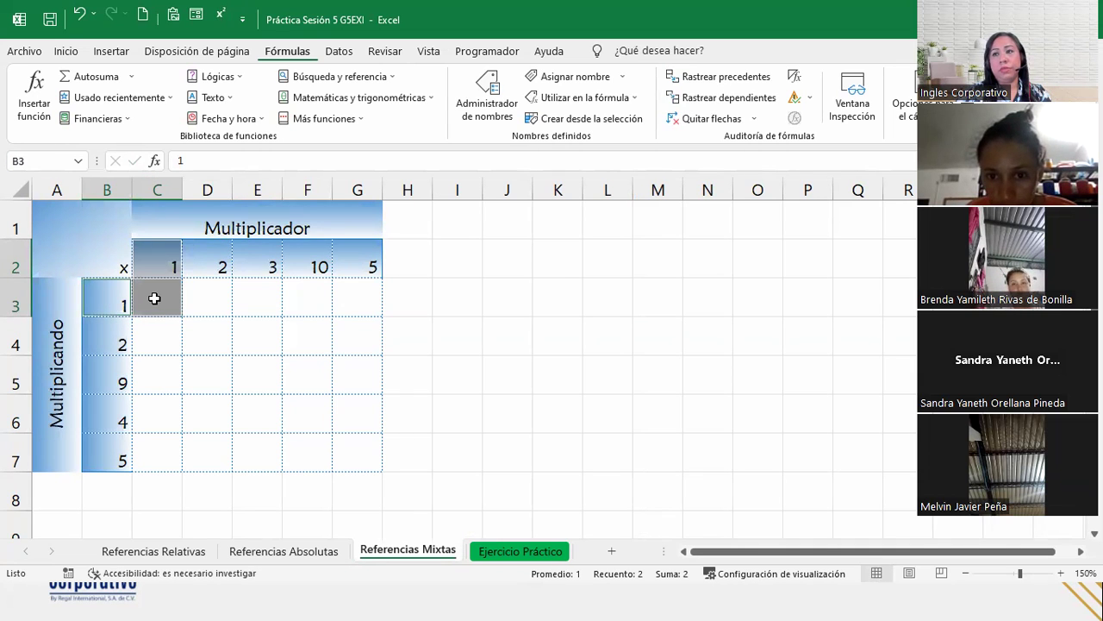
ctrl+click(155, 298)
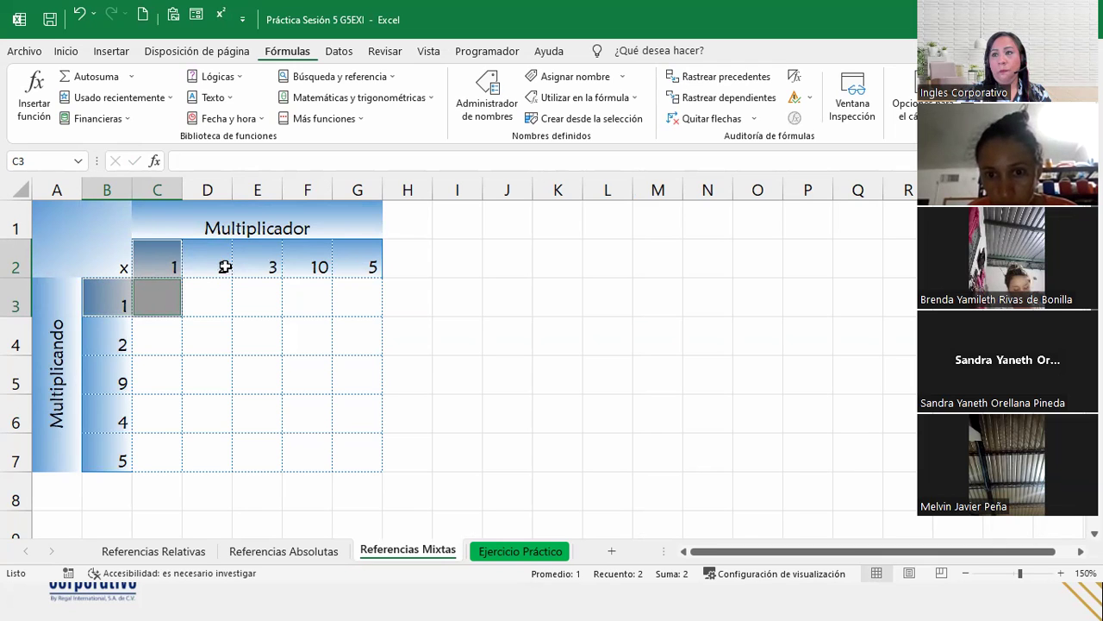
ctrl+click(107, 291)
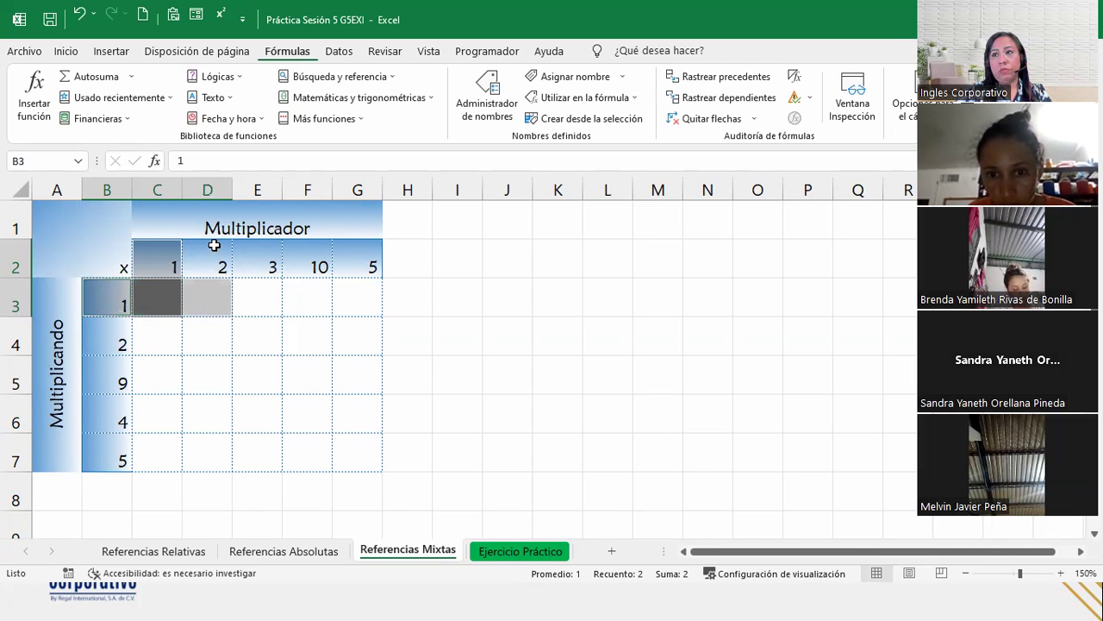
drag(216, 266, 214, 298)
key(Return)
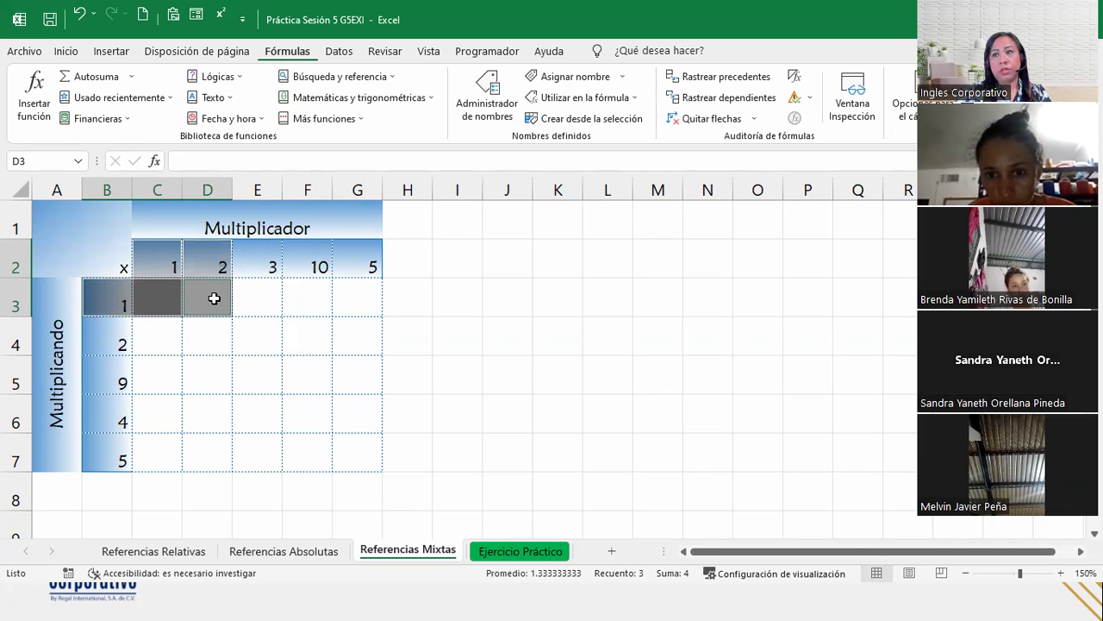
drag(124, 291, 261, 290)
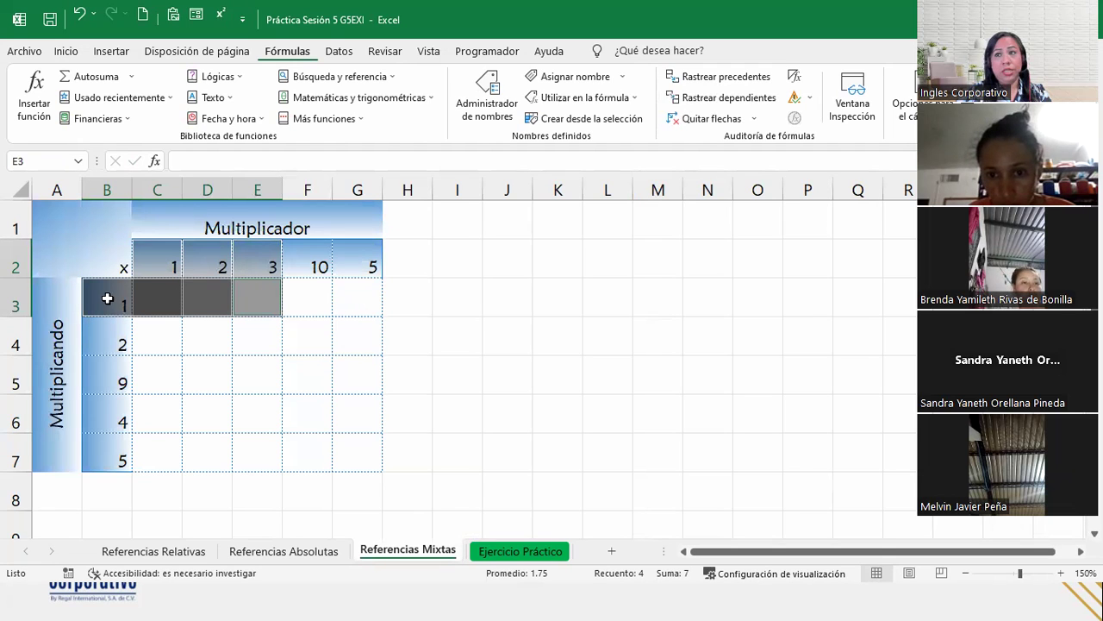
ctrl+click(166, 265)
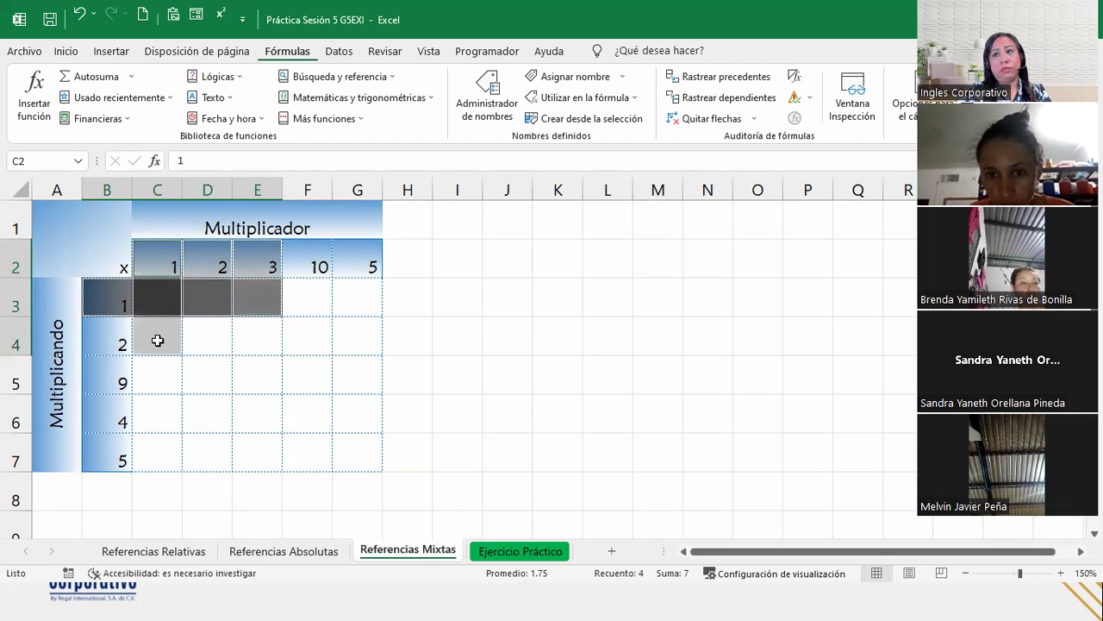
mouse_move(154, 266)
mouse_down()
mouse_move(160, 400)
mouse_move(158, 374)
mouse_up()
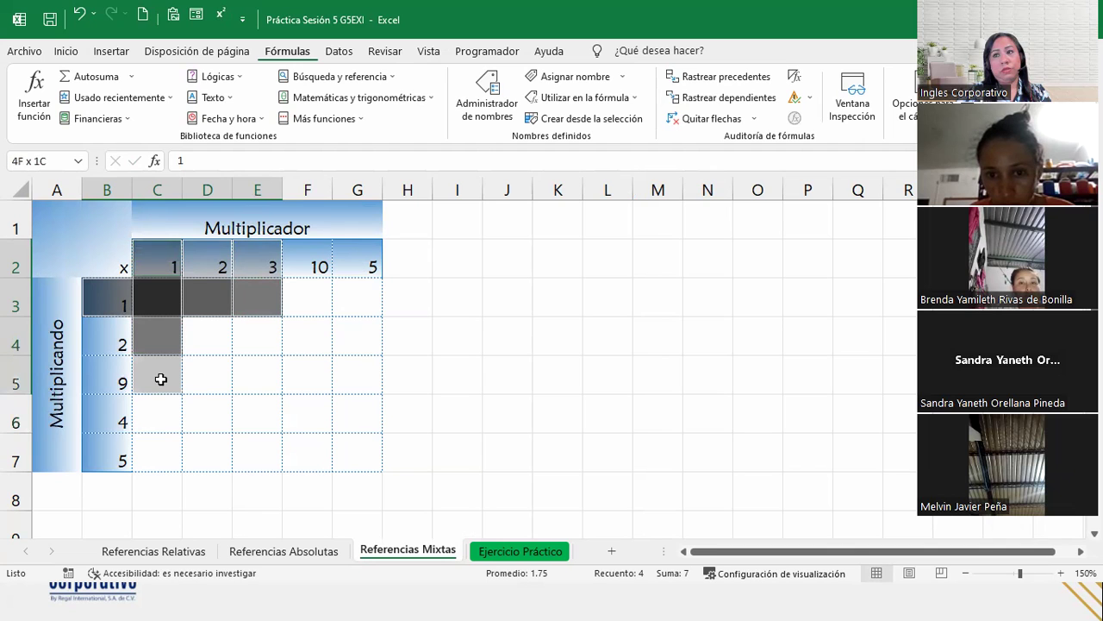
drag(156, 256, 158, 399)
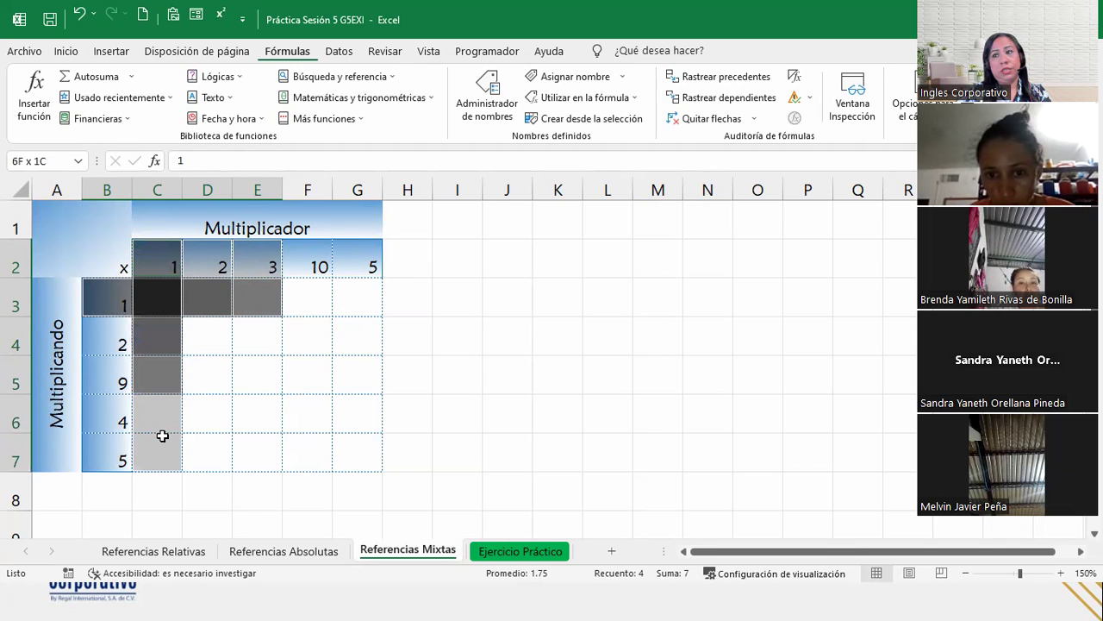
click(164, 320)
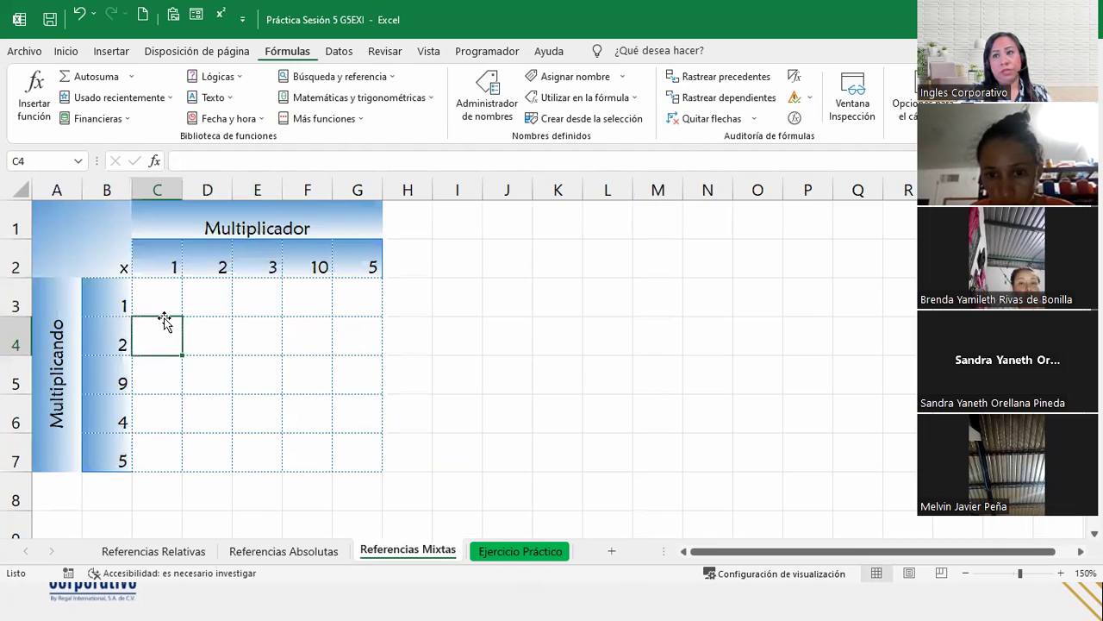
click(160, 302)
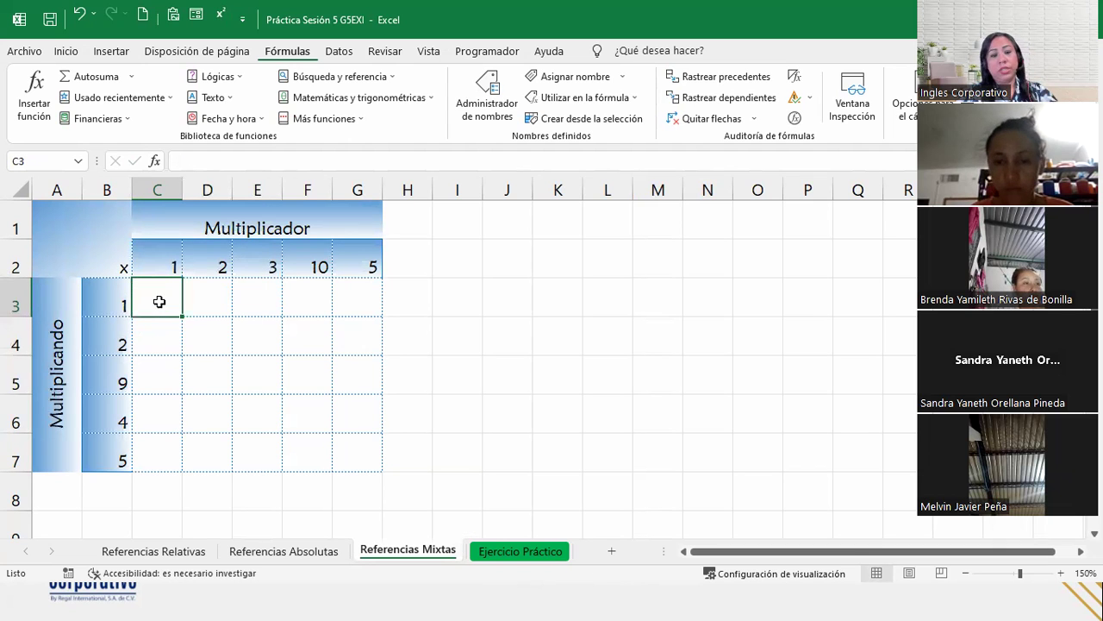
text(1)
key(Return)
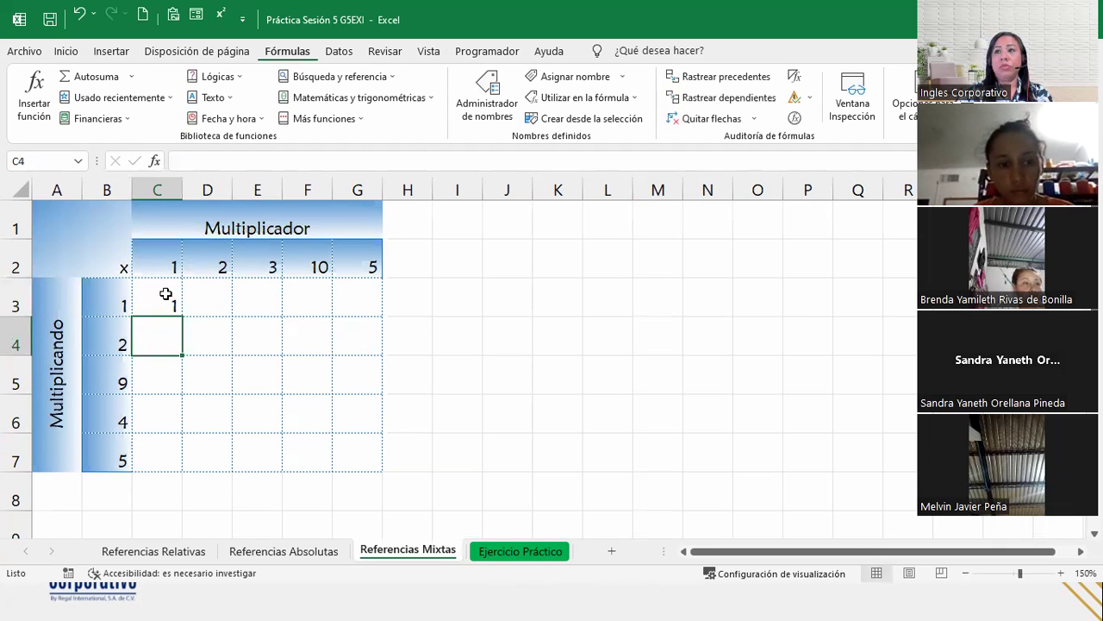
click(200, 331)
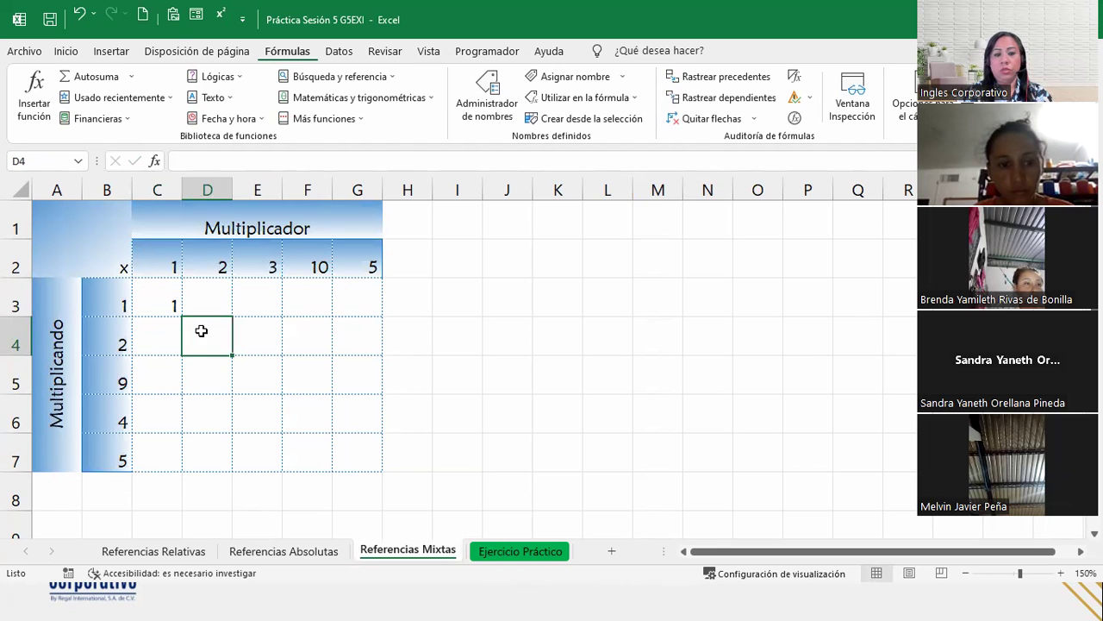
text(4)
click(258, 370)
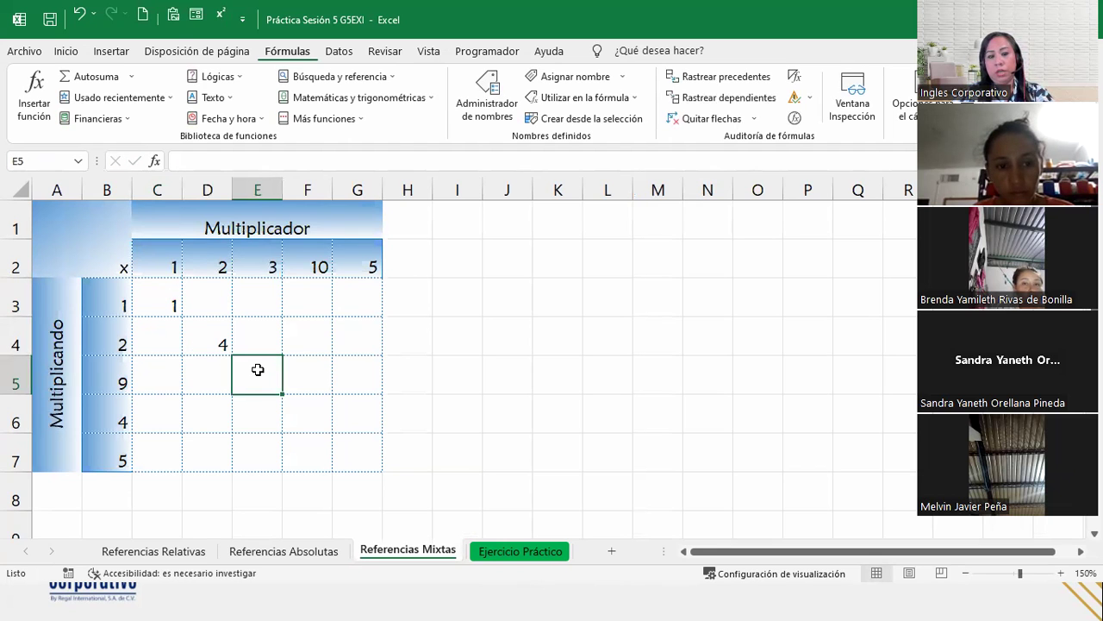
text(27)
click(302, 406)
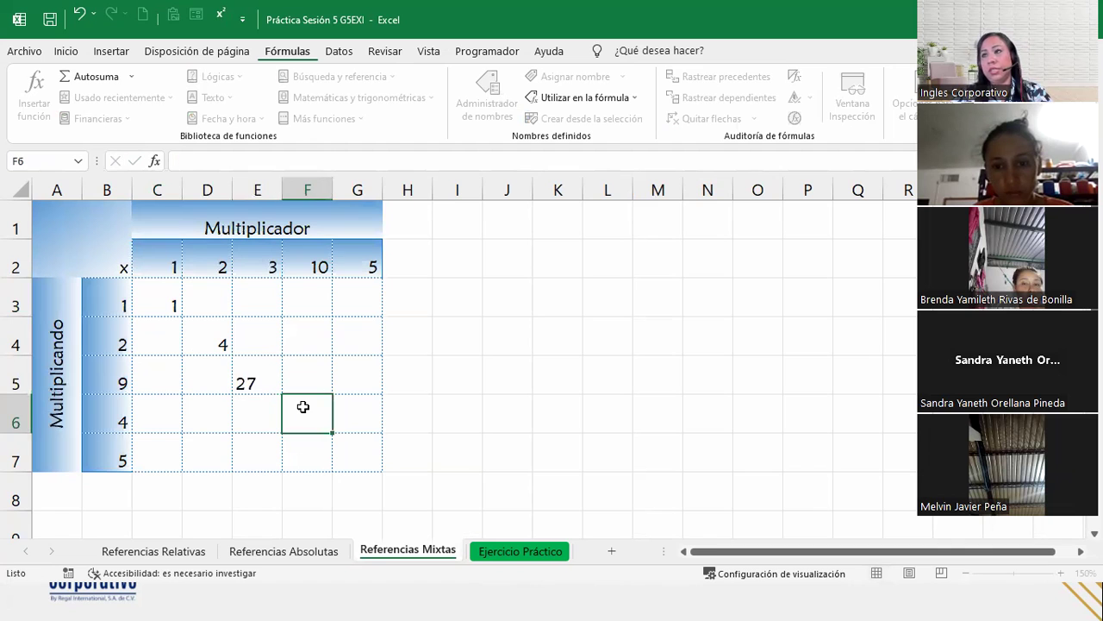
text(40)
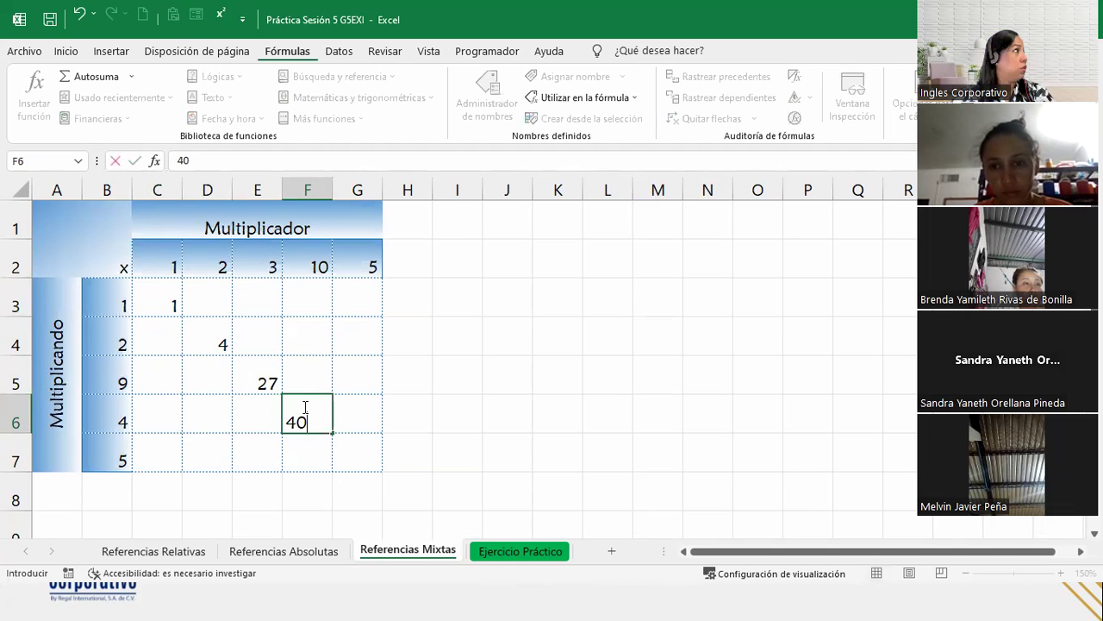
click(360, 451)
text(25)
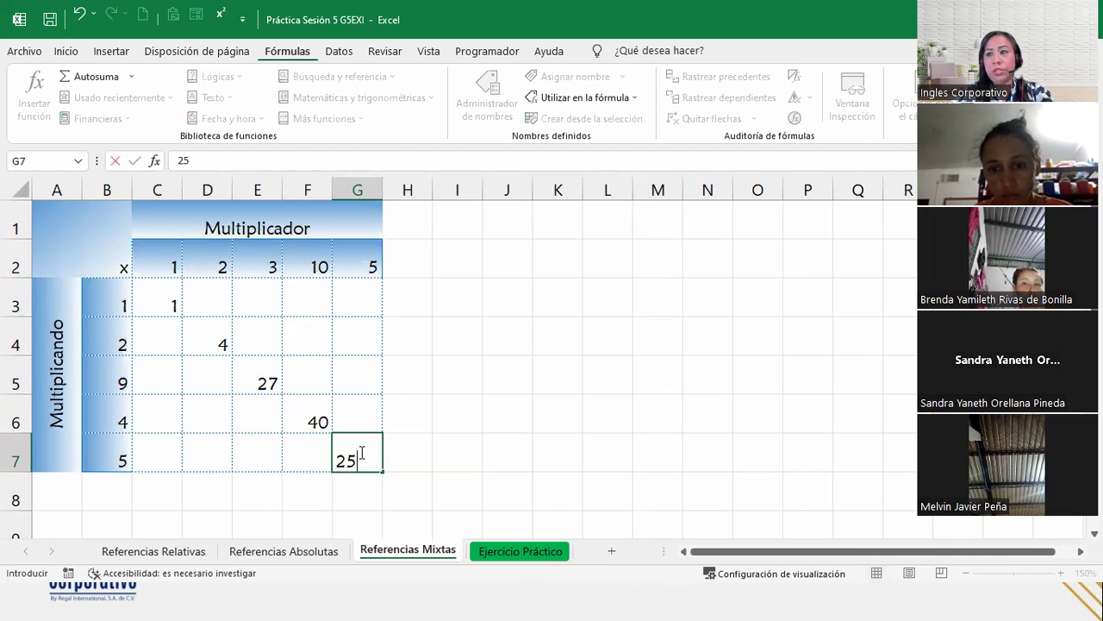
click(308, 452)
click(258, 457)
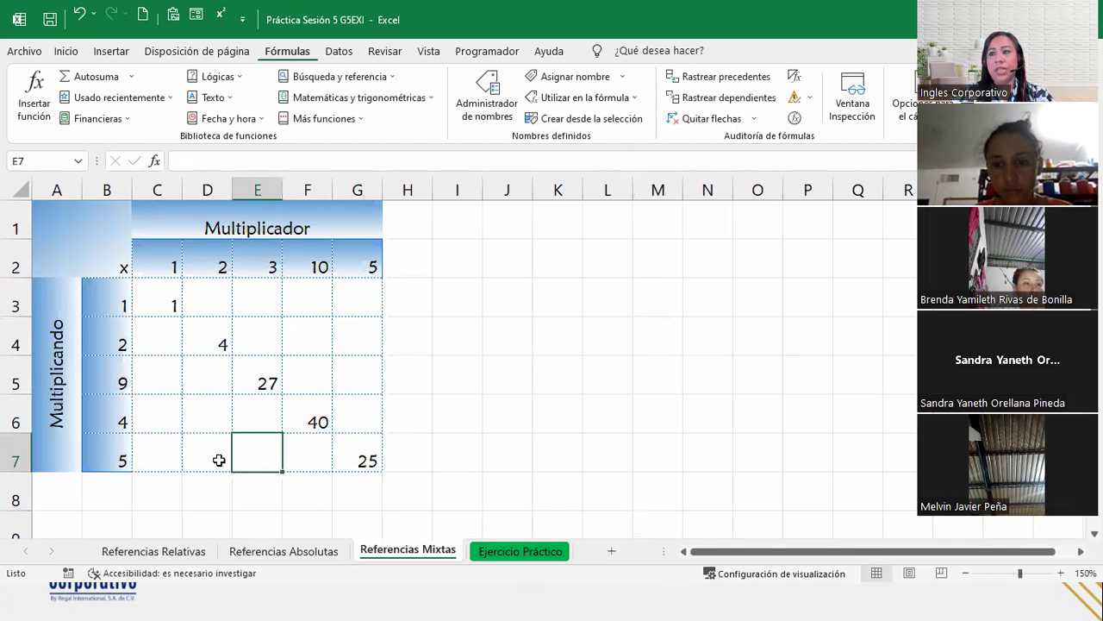
click(168, 457)
click(191, 455)
click(342, 457)
drag(342, 458, 159, 300)
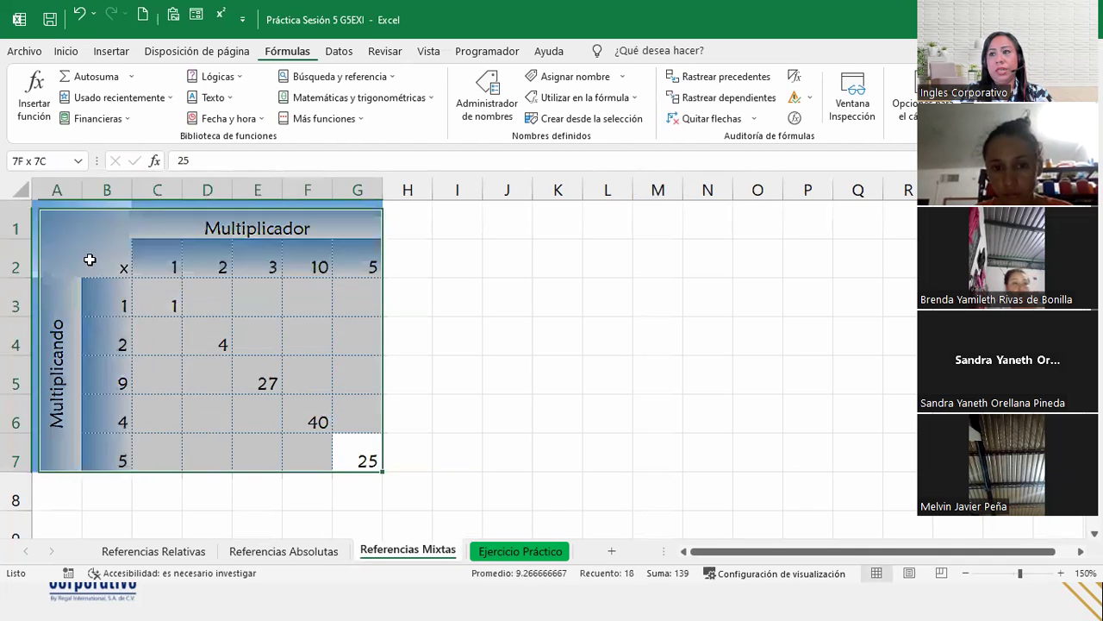
key(Delete)
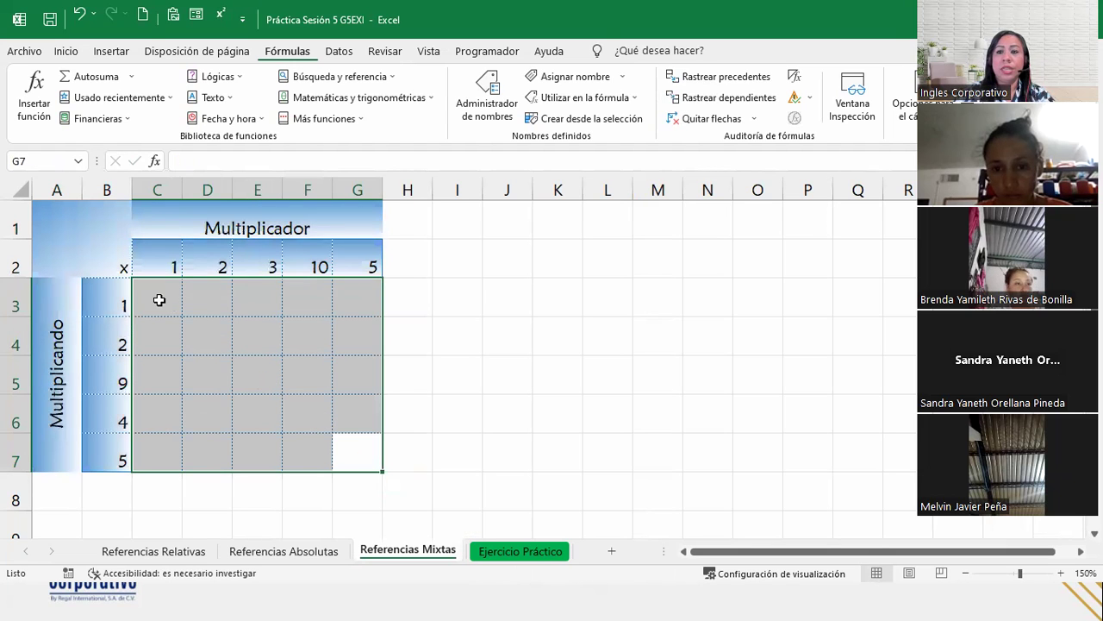
click(162, 290)
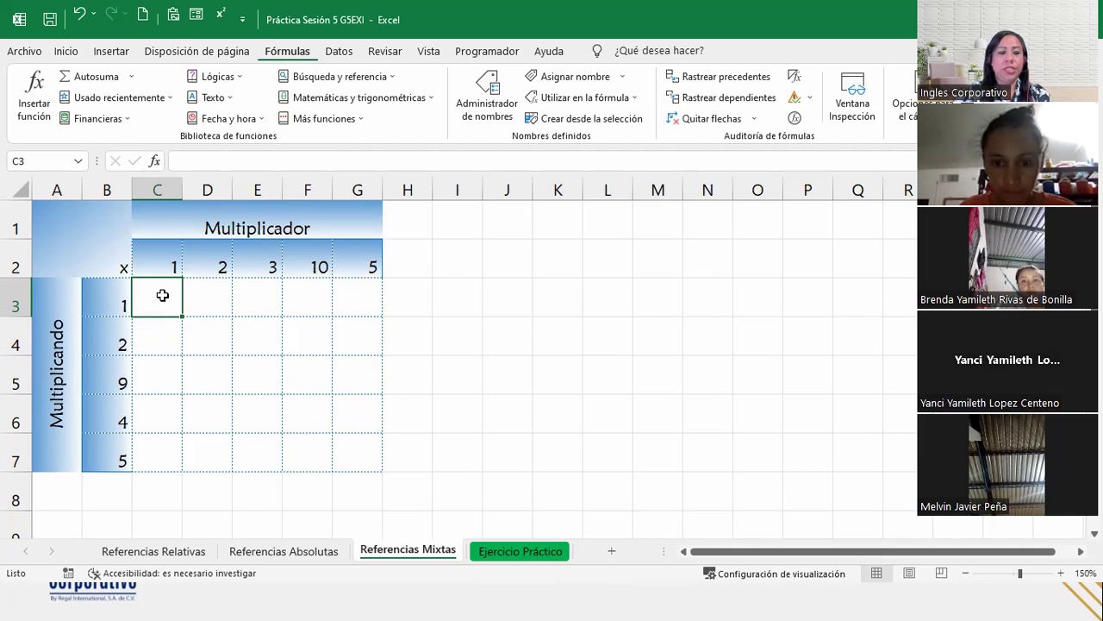
text(=)
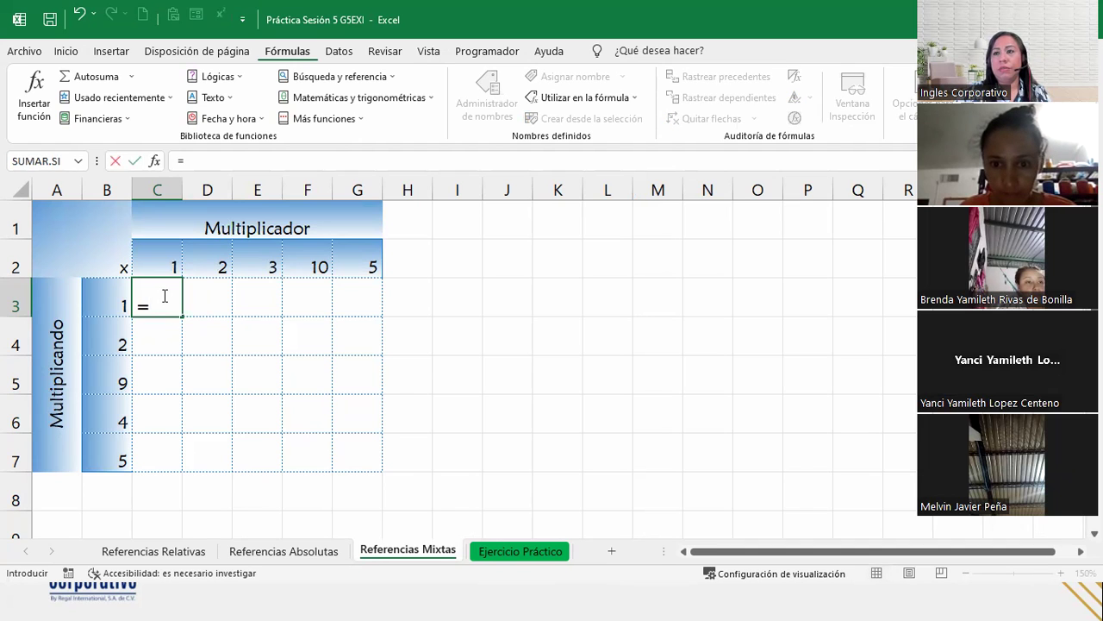
Enter =B3*C2 in C3 and =B4*C2 in C4
click(103, 296)
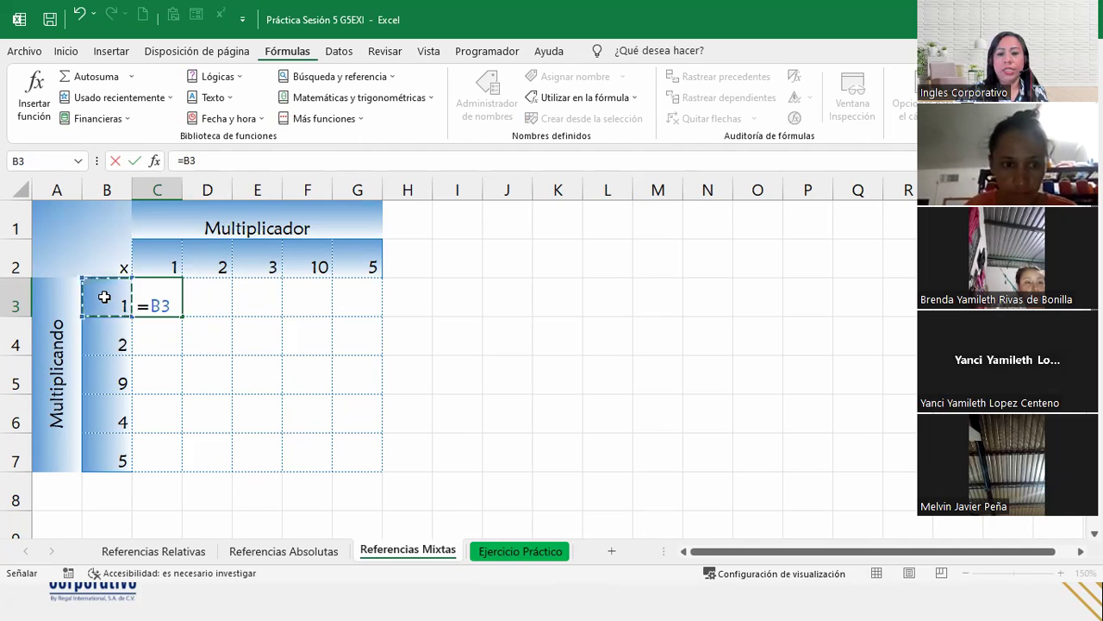
text(*)
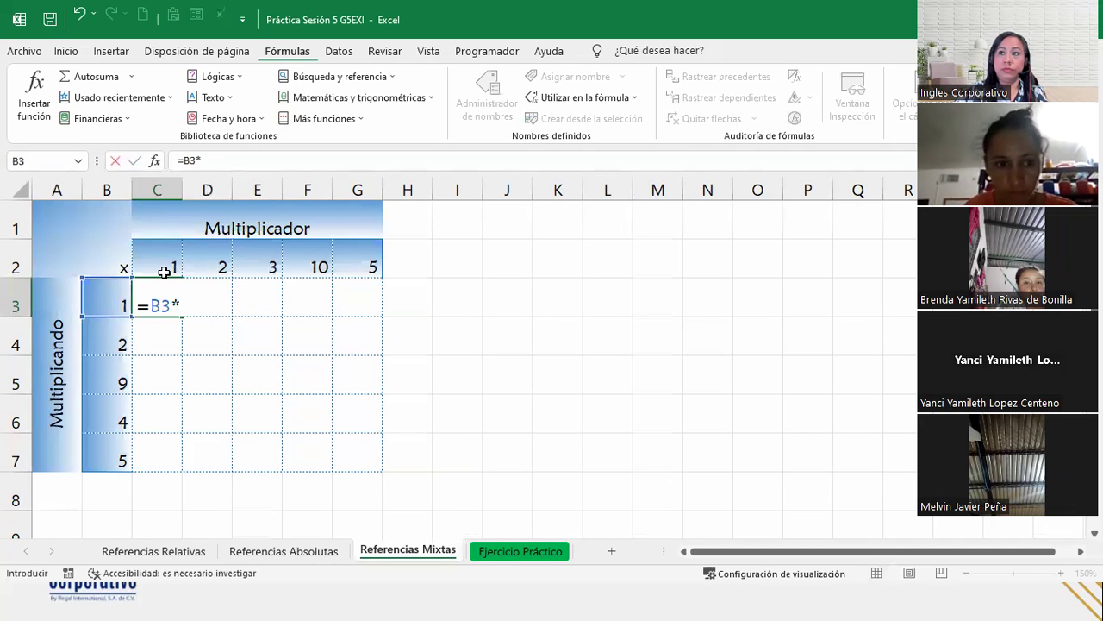
click(164, 253)
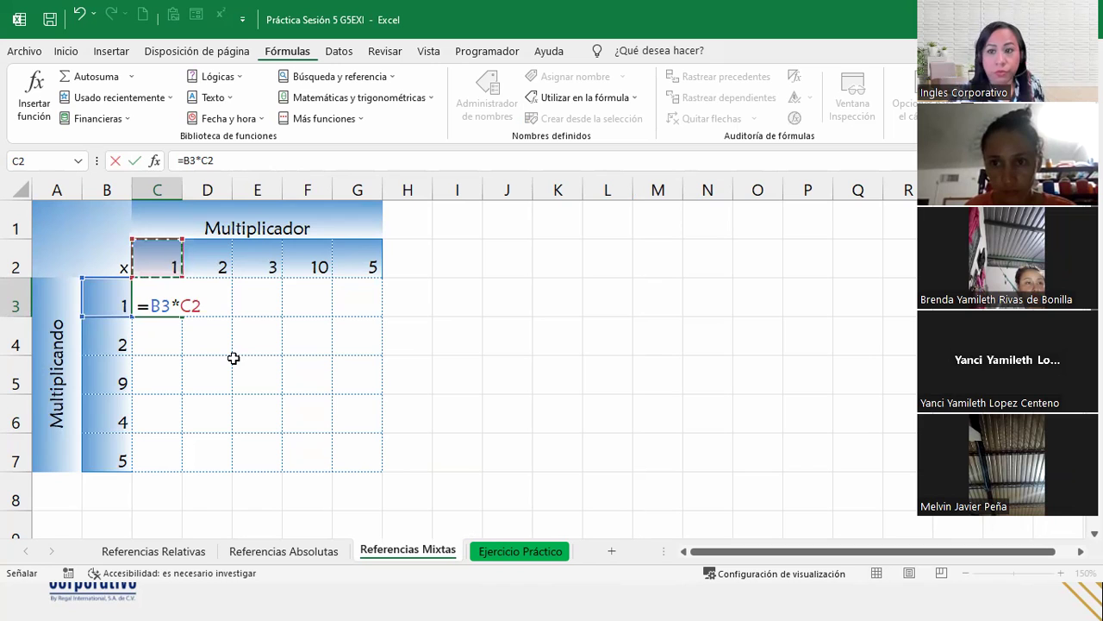
key(Return)
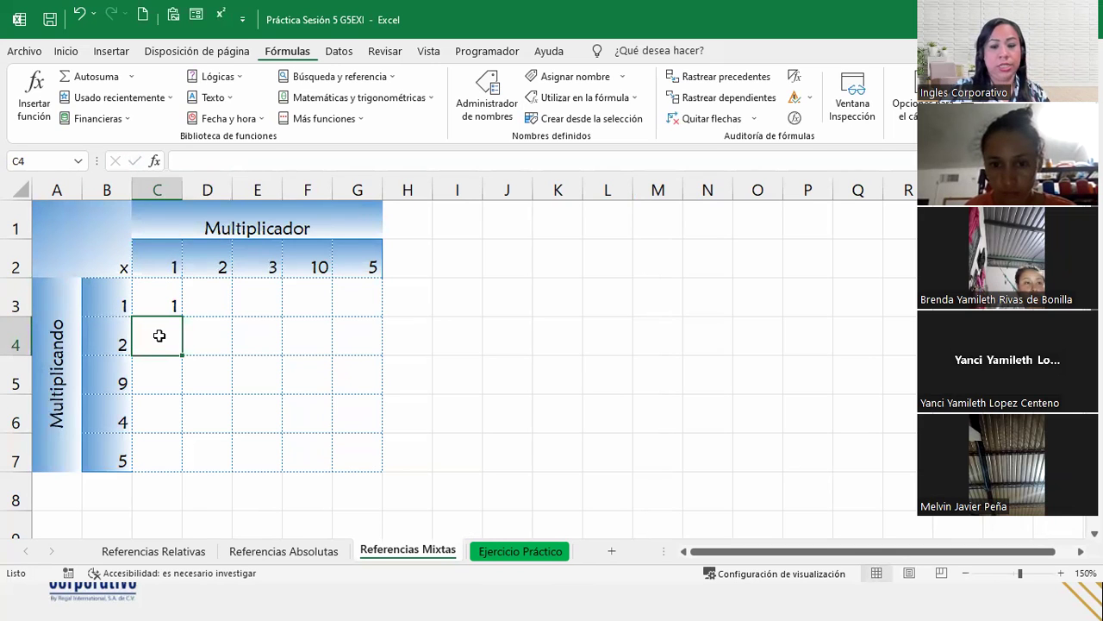
text(=)
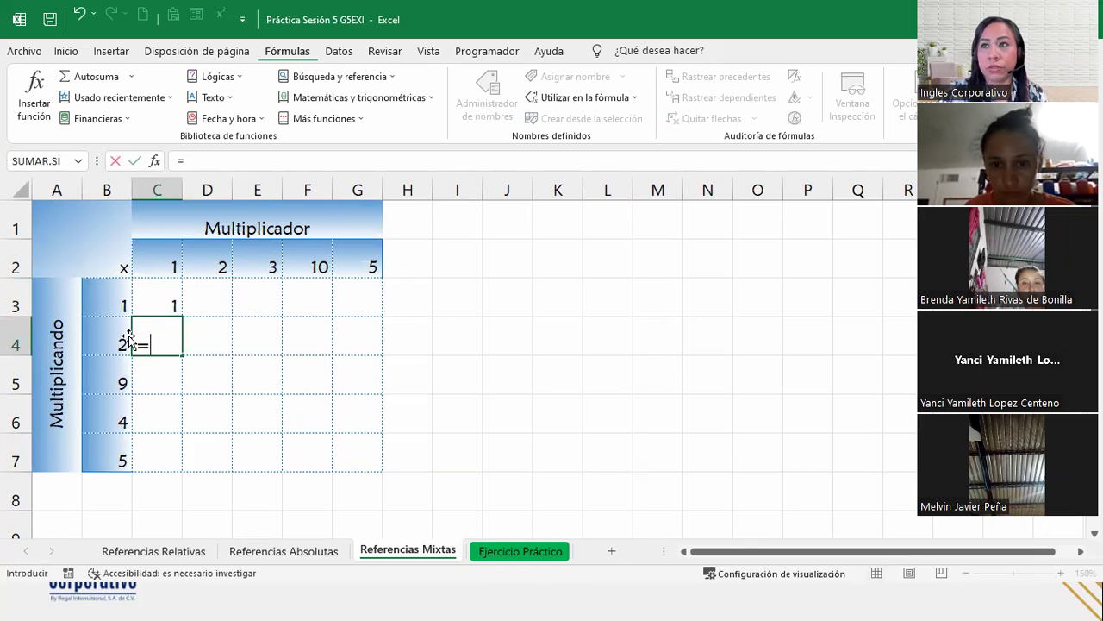
click(121, 336)
text(*)
click(167, 254)
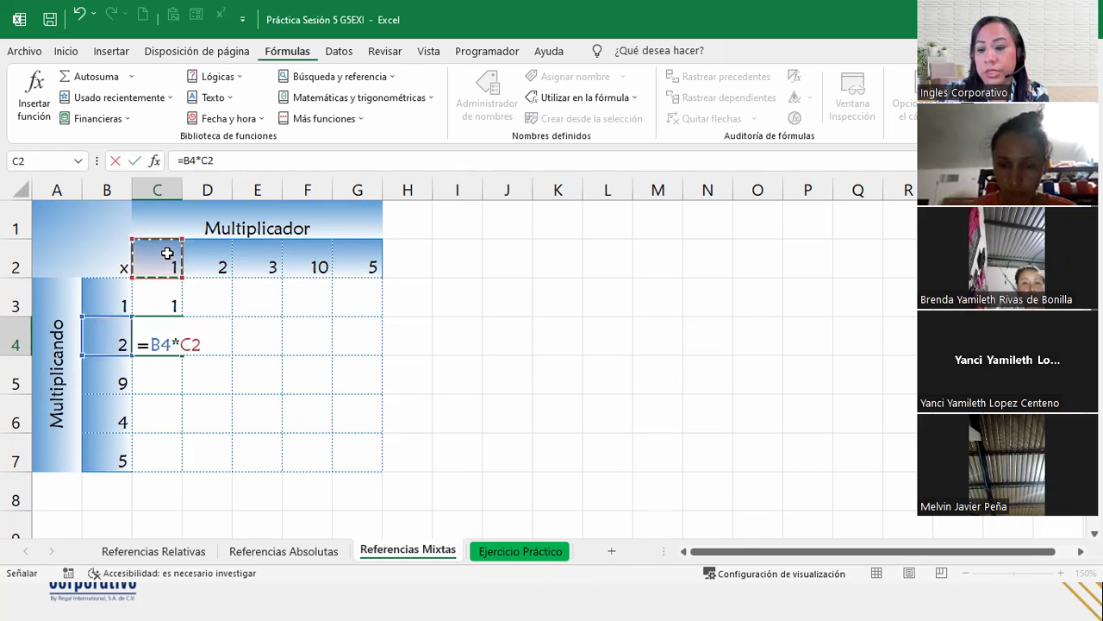
key(Return)
Enter =B3*D2 in D3, then display formulas instead of results
click(211, 285)
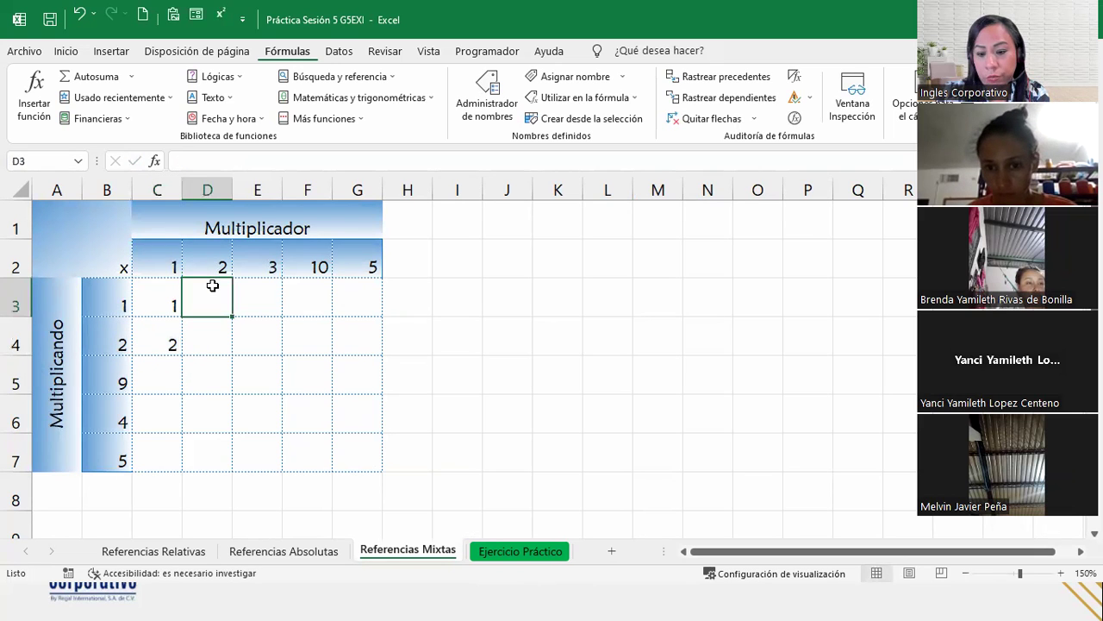
text(=)
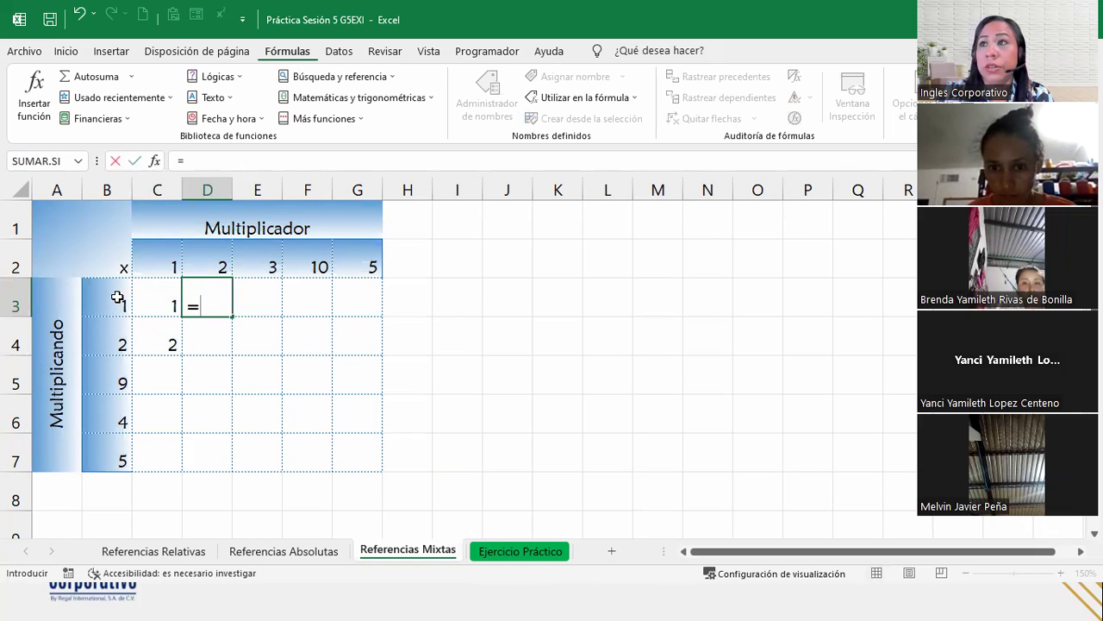
click(118, 297)
text(*)
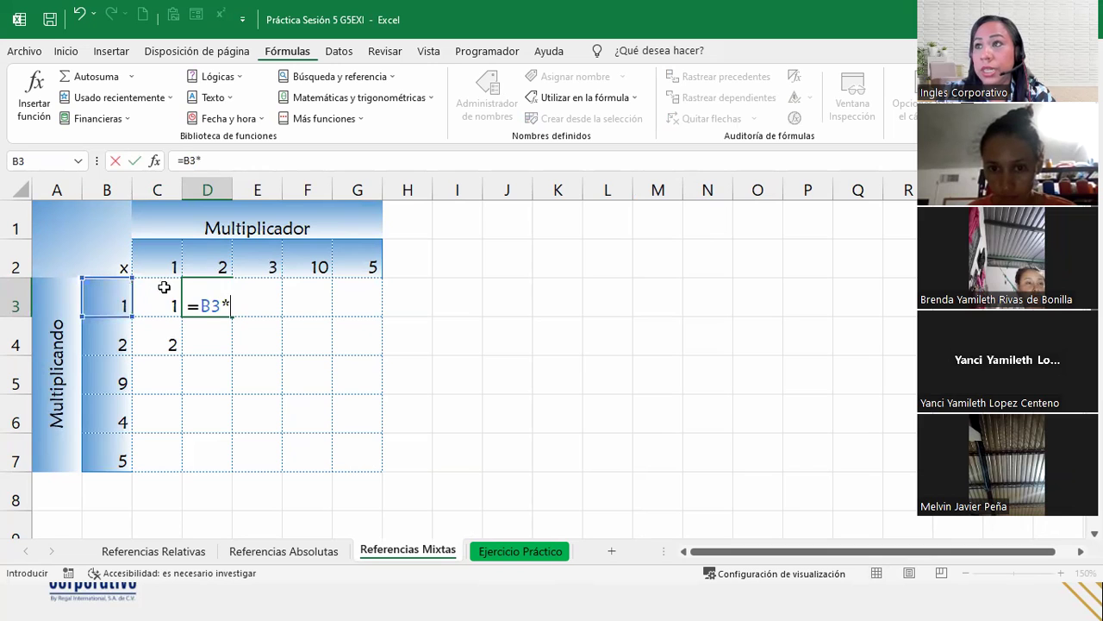
click(211, 247)
key(Return)
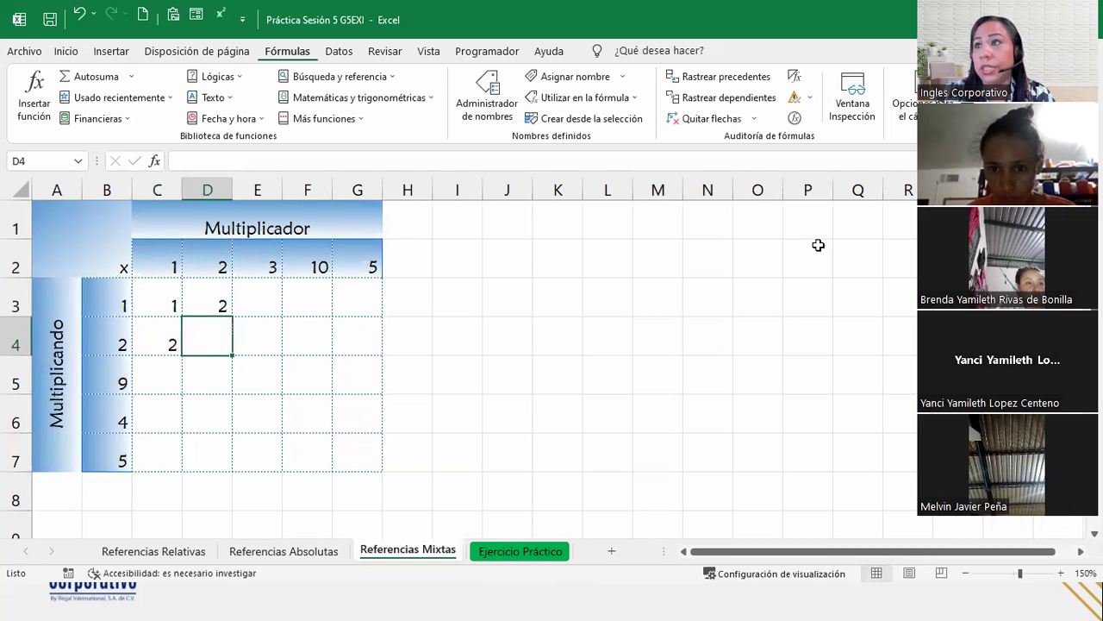
click(795, 76)
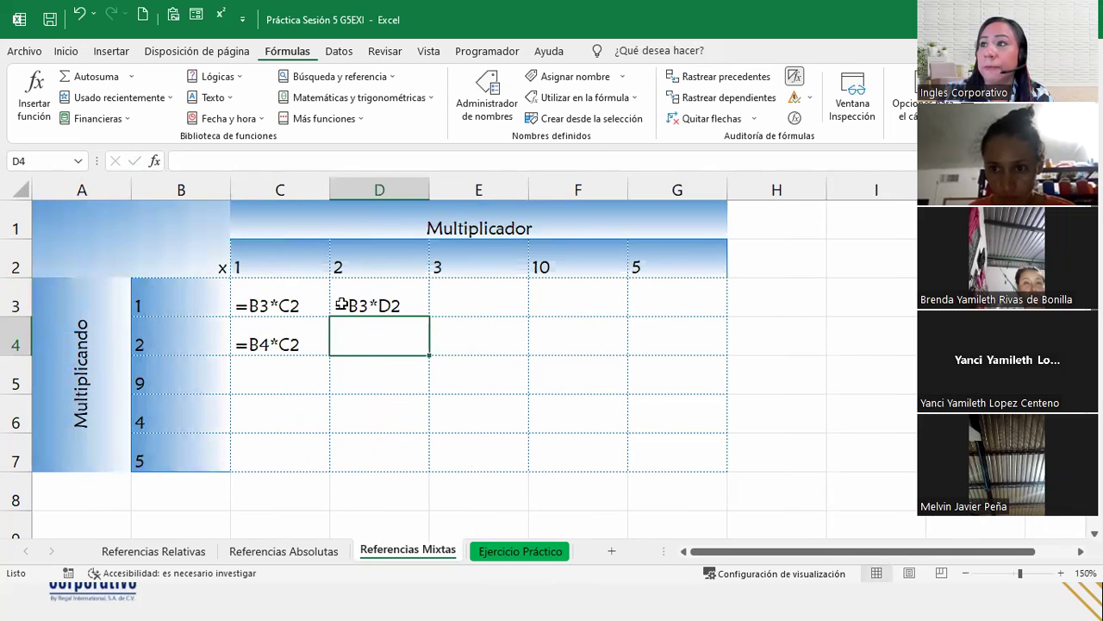
Examine the formulas in C3, D3 and C4 to see which cells they reference
click(262, 304)
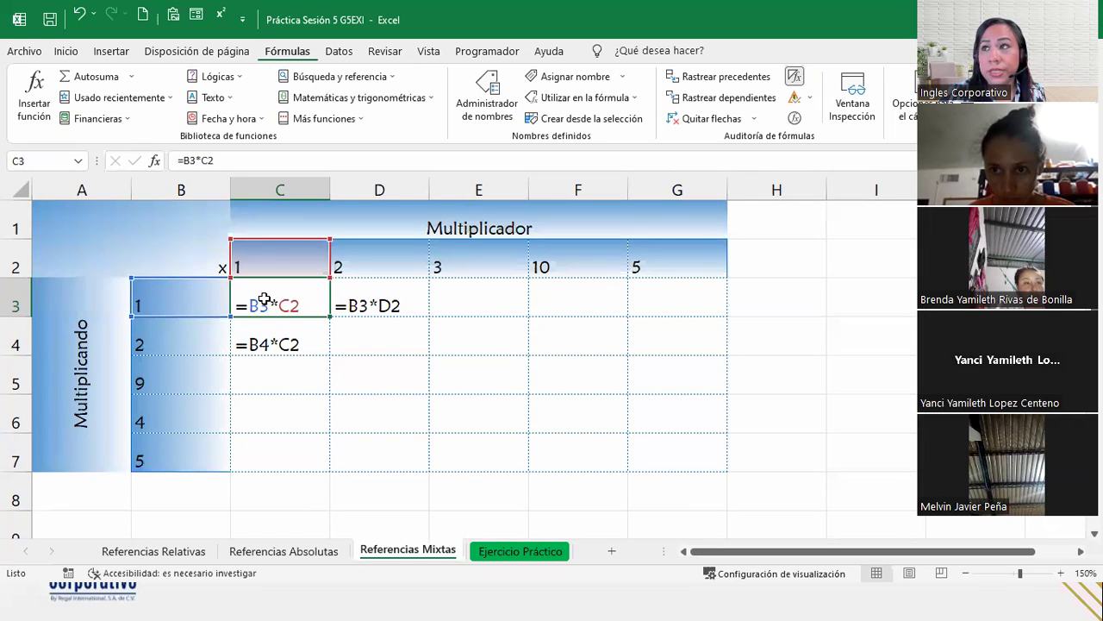
double_click(353, 298)
click(435, 297)
click(591, 297)
click(633, 300)
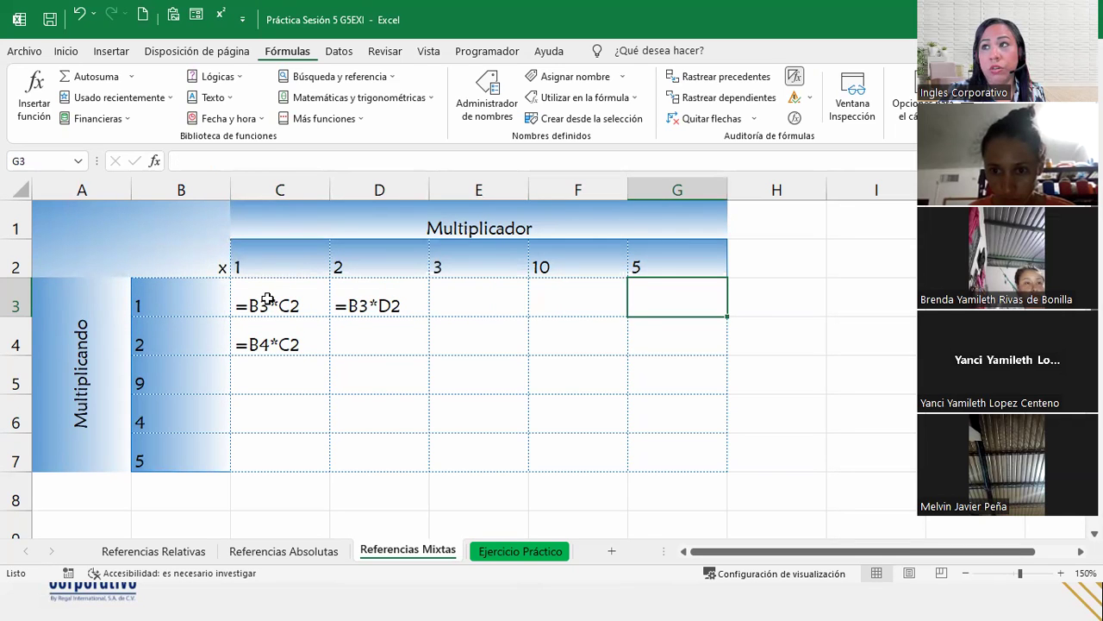
double_click(261, 343)
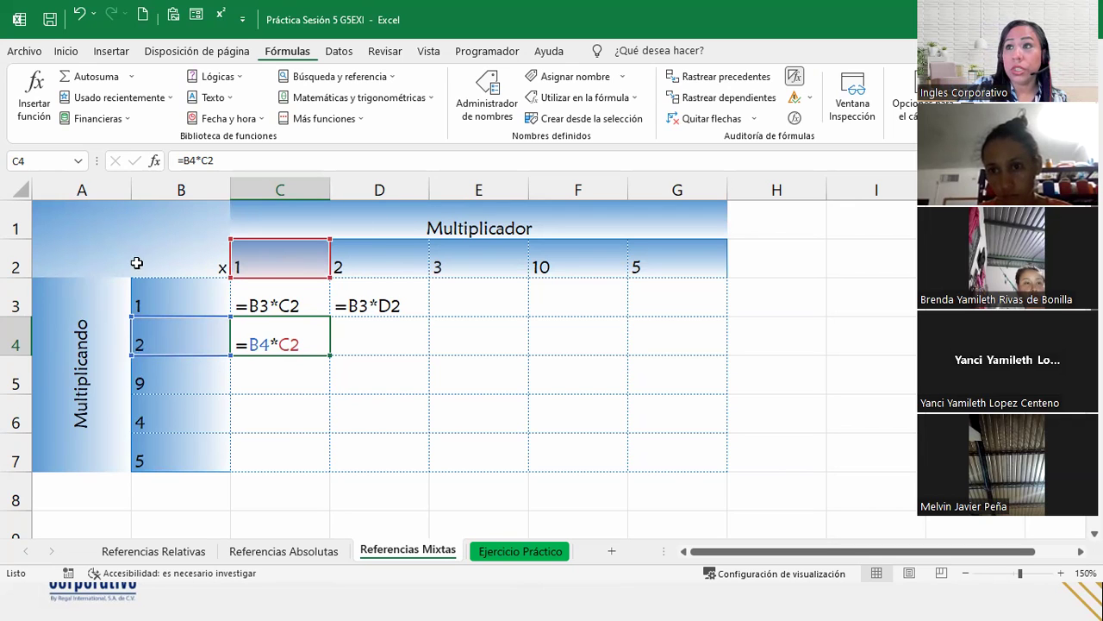
Point out the column B multiplicands and row 2 multipliers, then hide formulas again
click(194, 181)
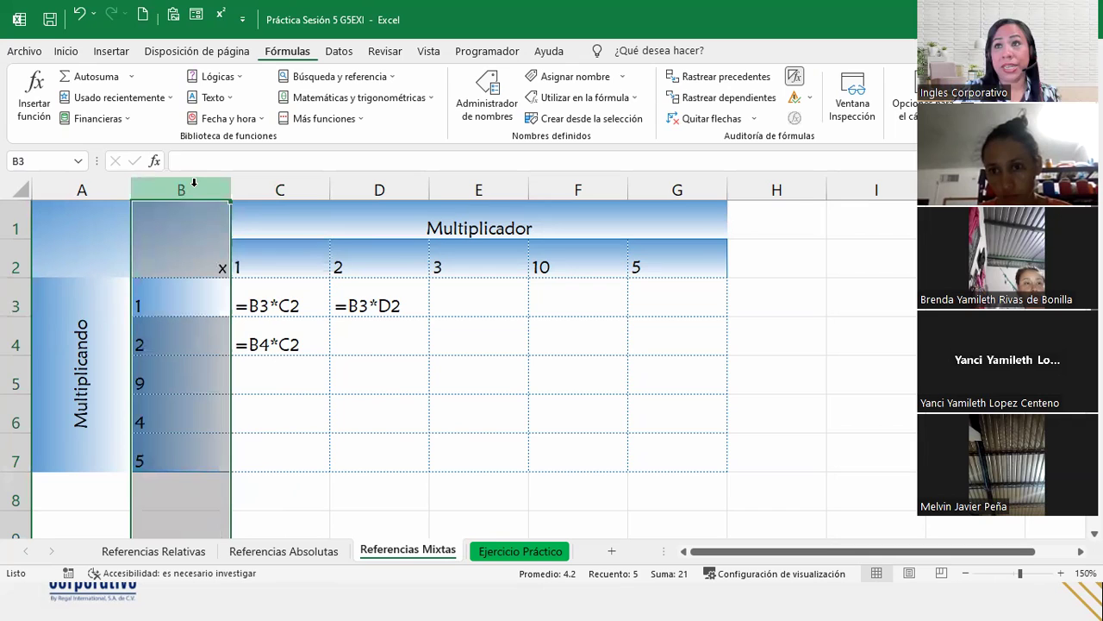
click(22, 256)
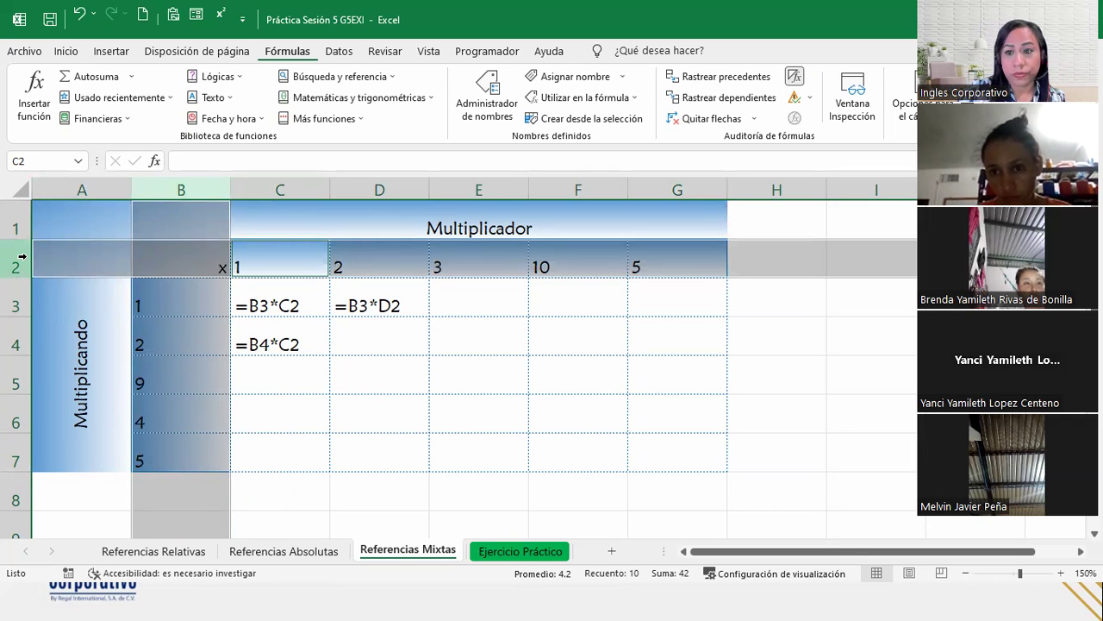
double_click(366, 298)
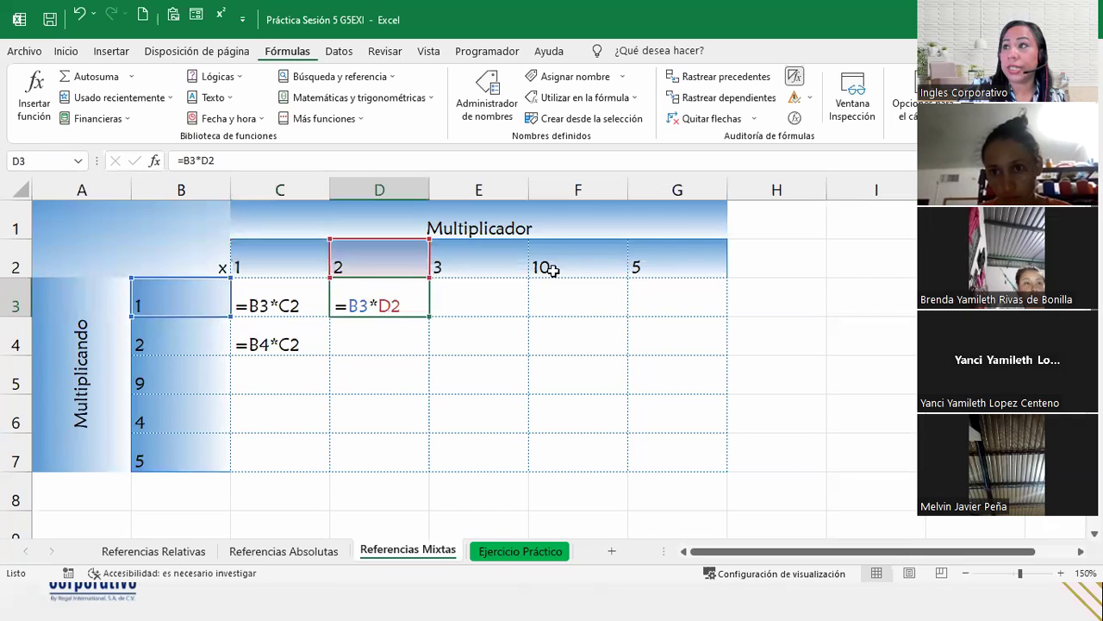
click(795, 77)
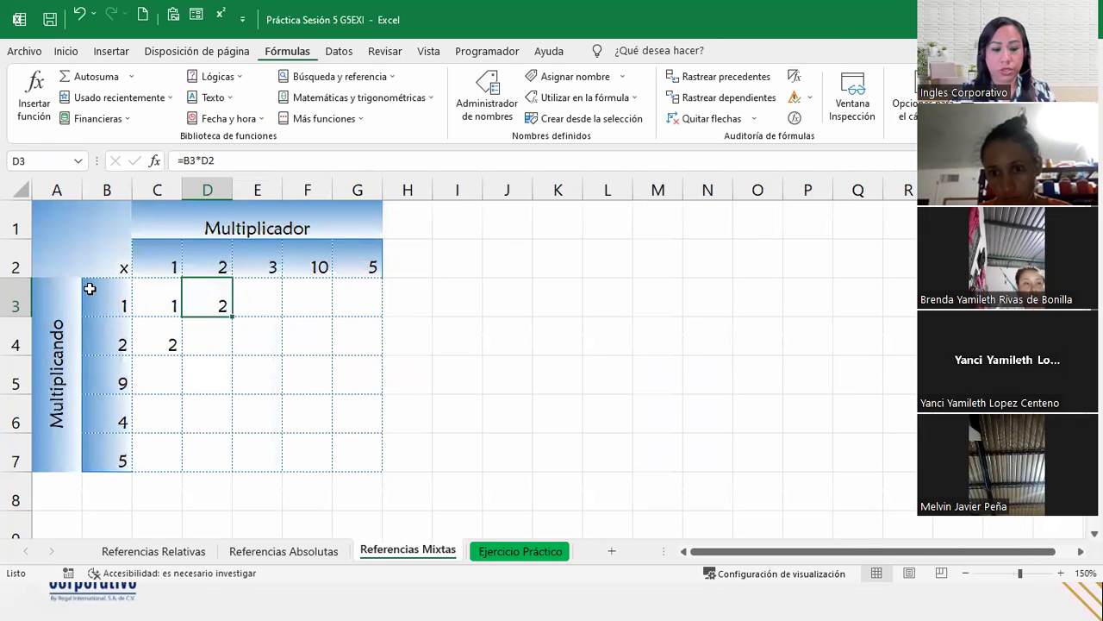
Undo the C4 and D3 entries and change C3's formula to =$B3*C$2
key(ctrl+z)
key(ctrl+z)
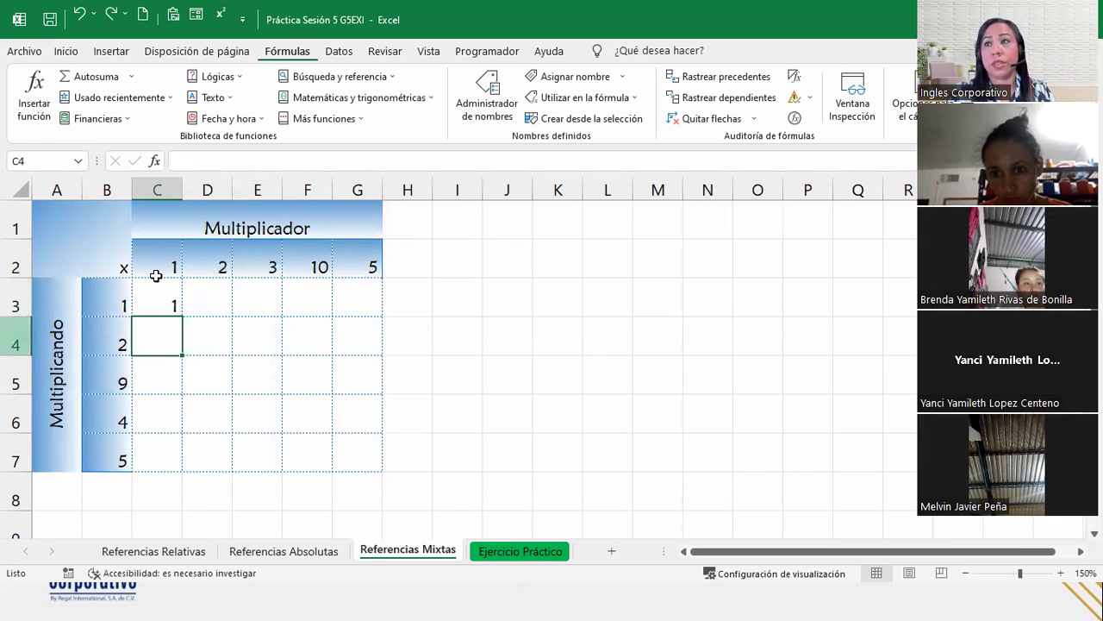
double_click(162, 302)
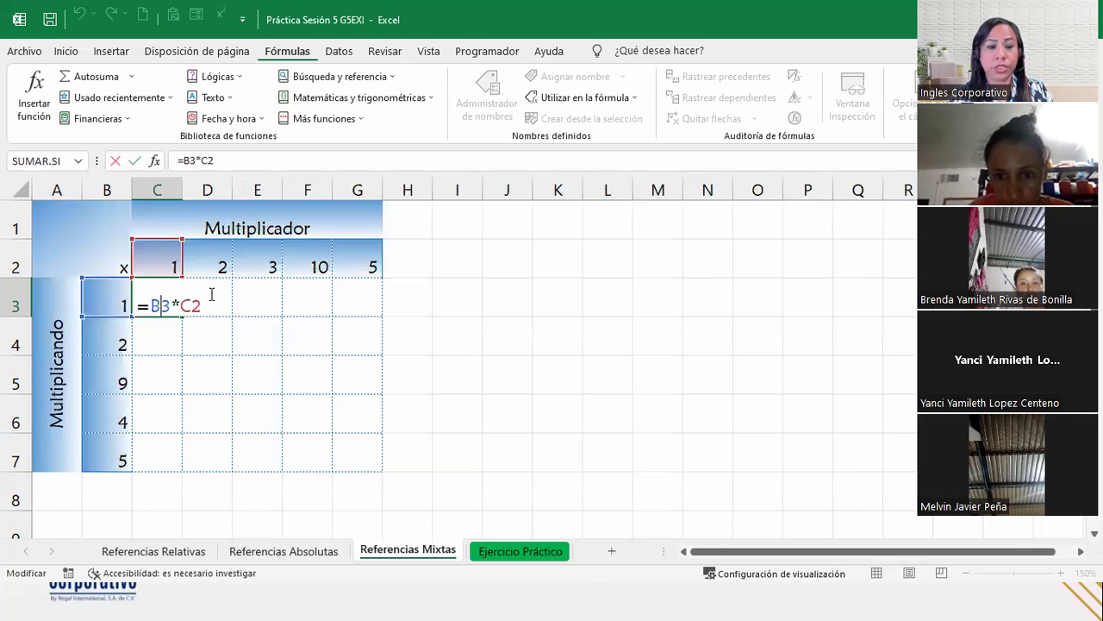
key(F4)
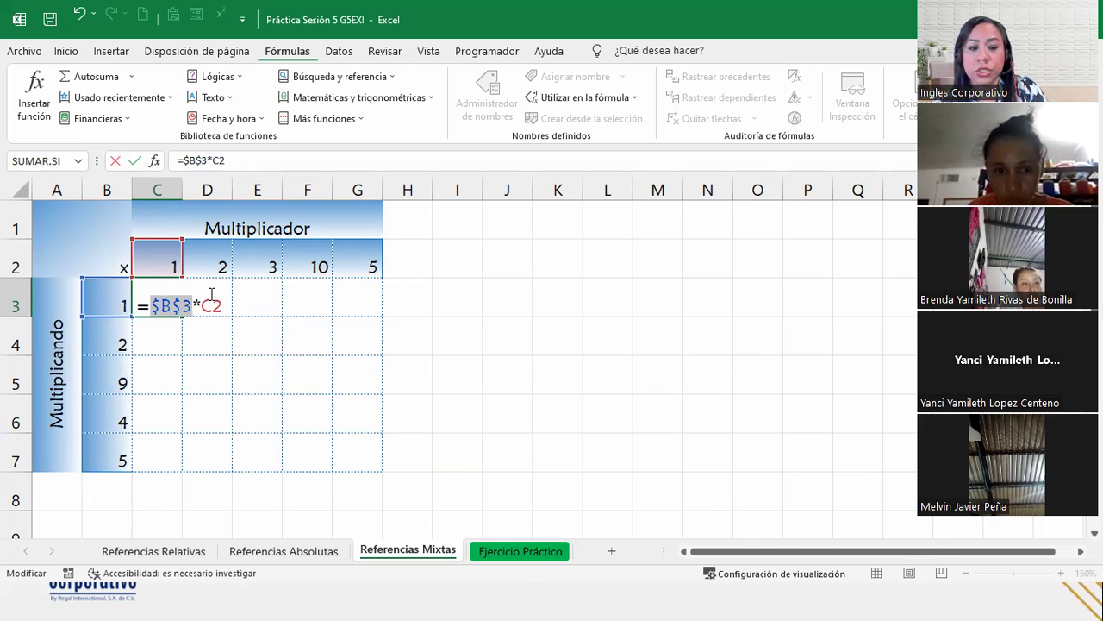
key(F4)
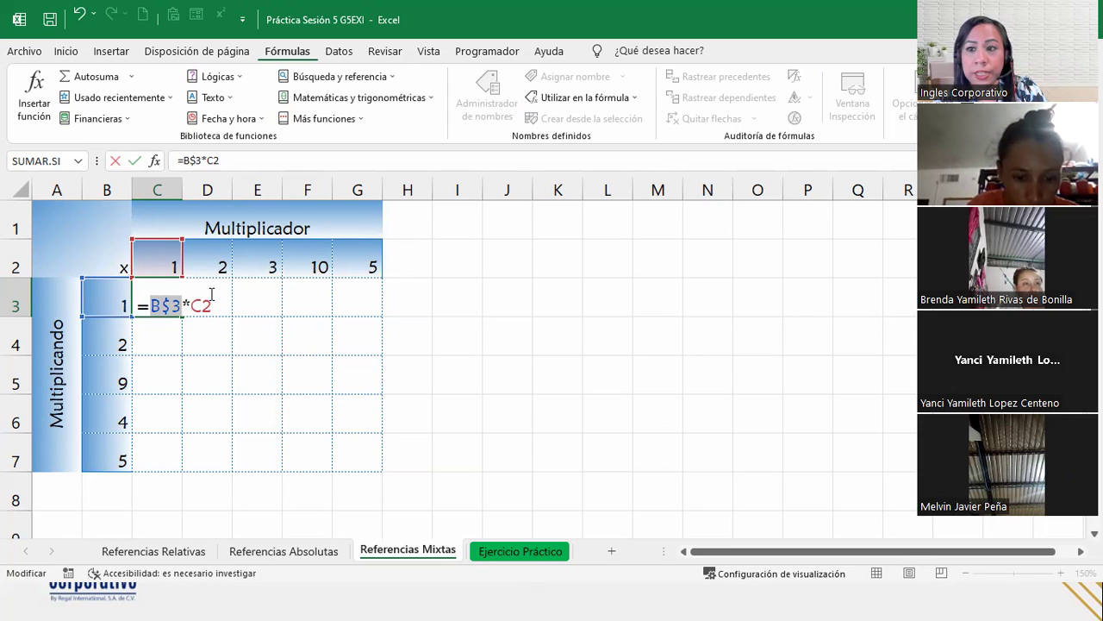
key(F4)
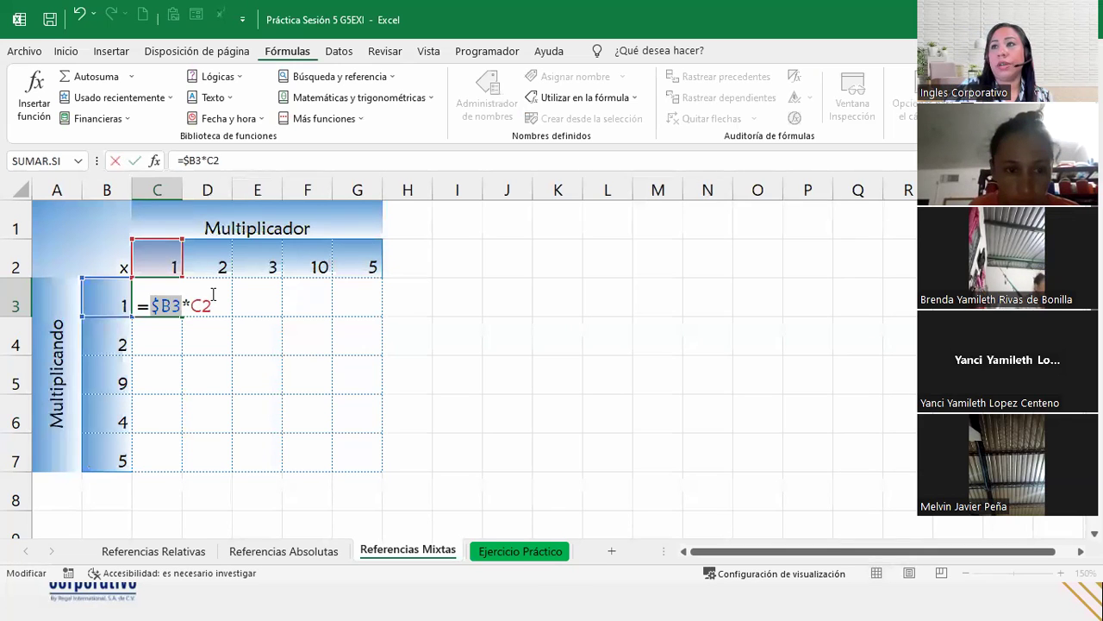
click(204, 303)
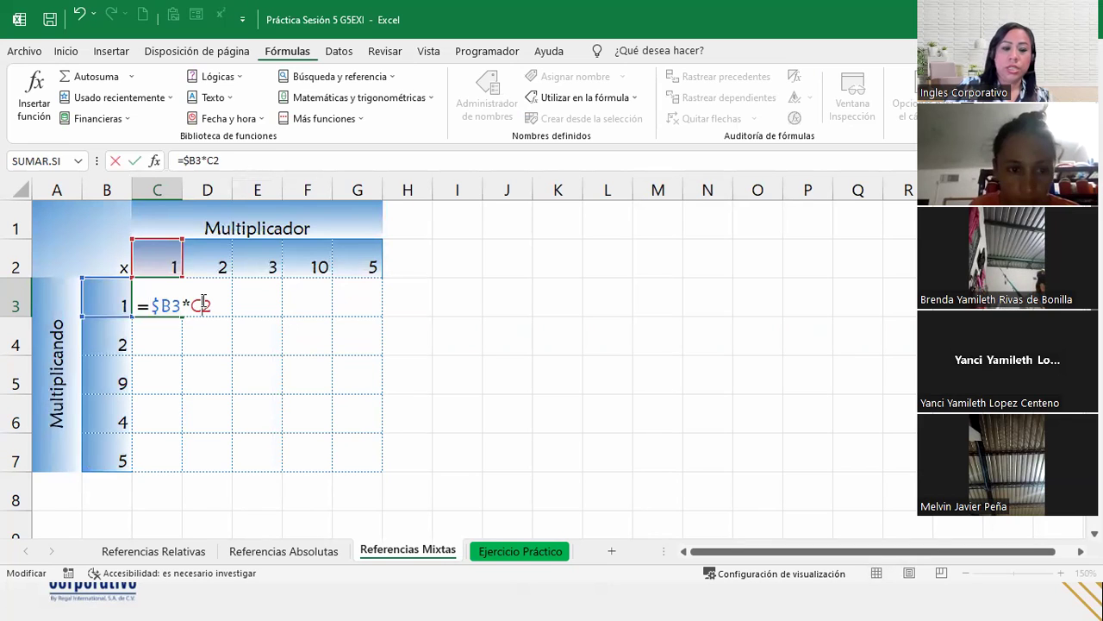
key(F4)
key(F4)
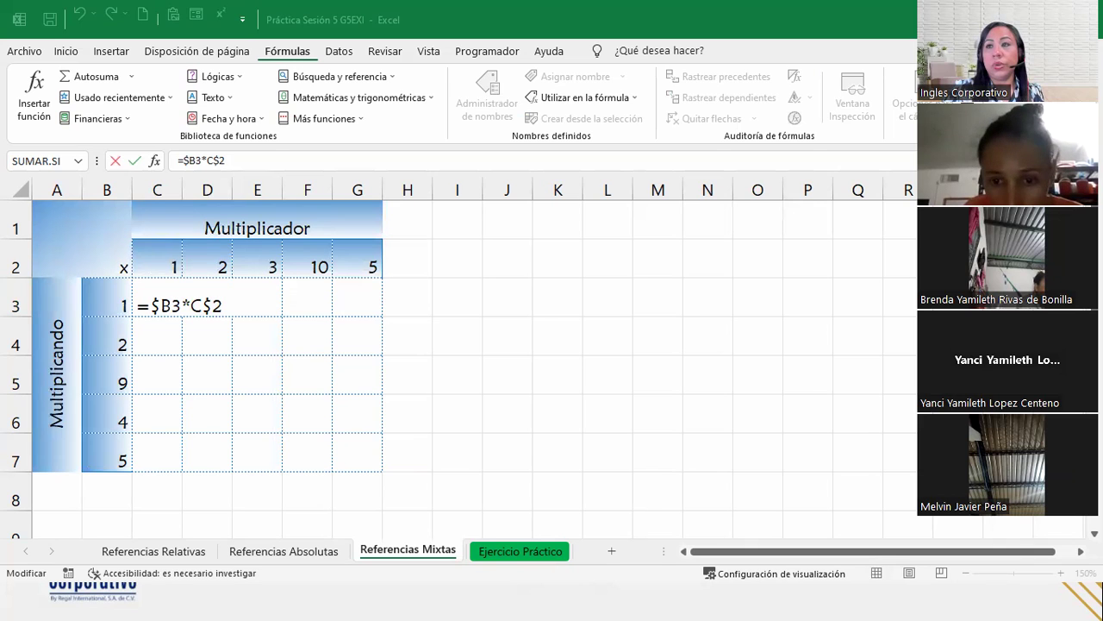
click(237, 308)
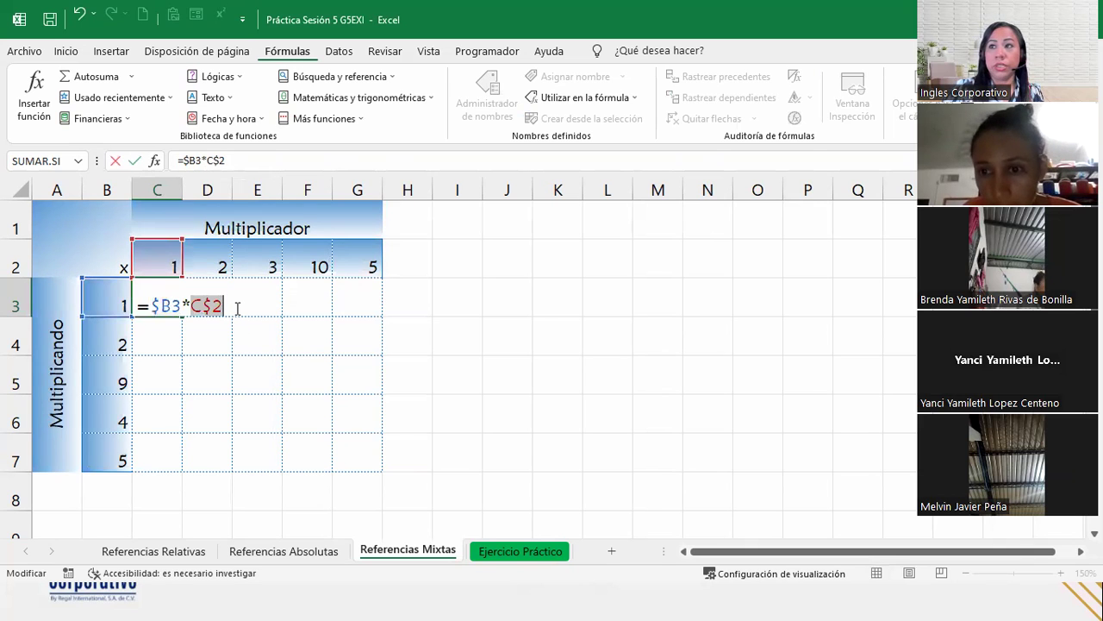
Confirm =$B3*C$2, fill it across to G3 and down to row 7, then check E7
key(Return)
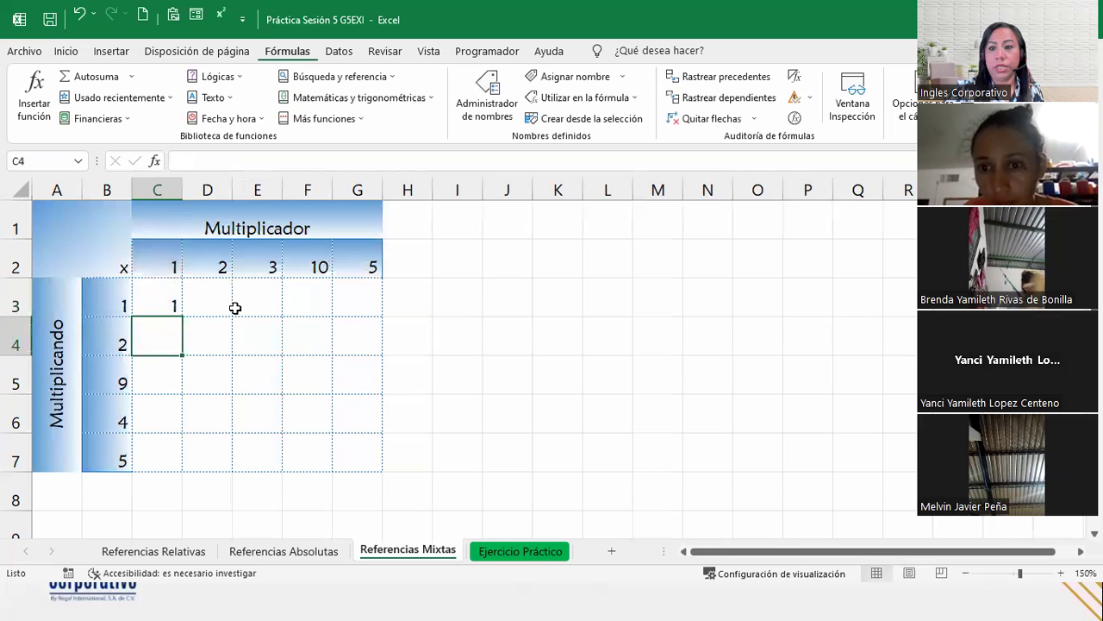
click(168, 305)
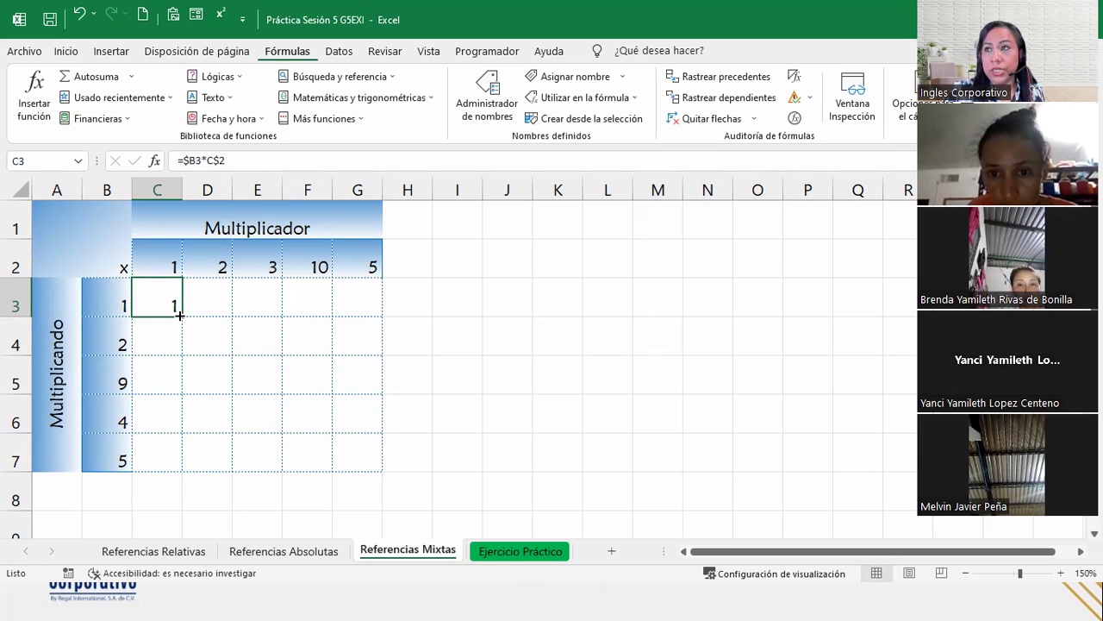
drag(181, 315, 383, 312)
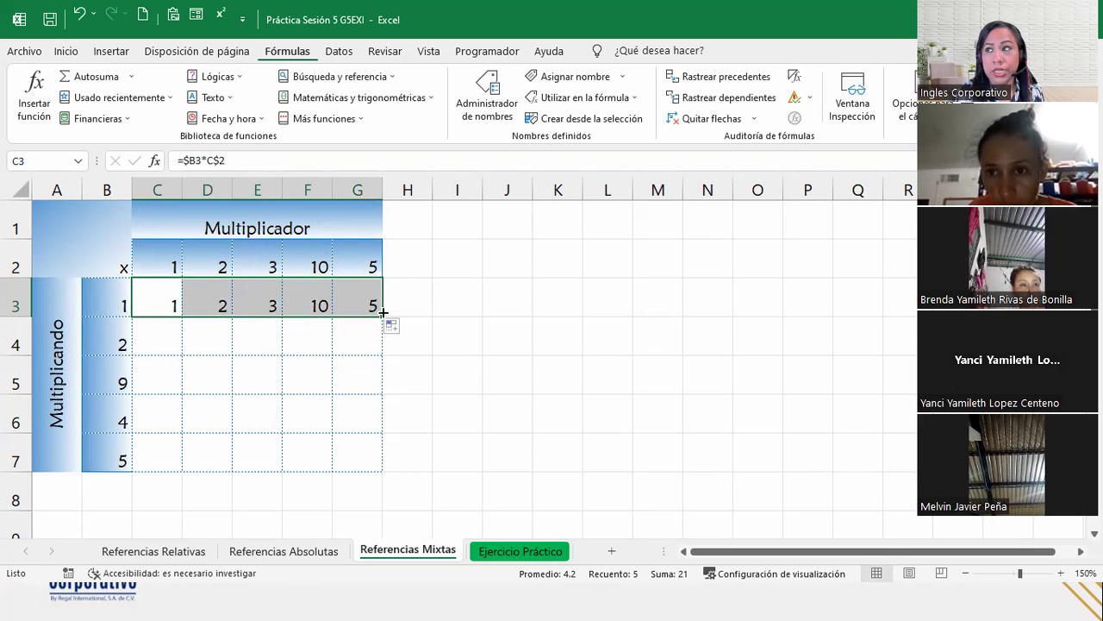
drag(383, 314, 383, 470)
click(348, 459)
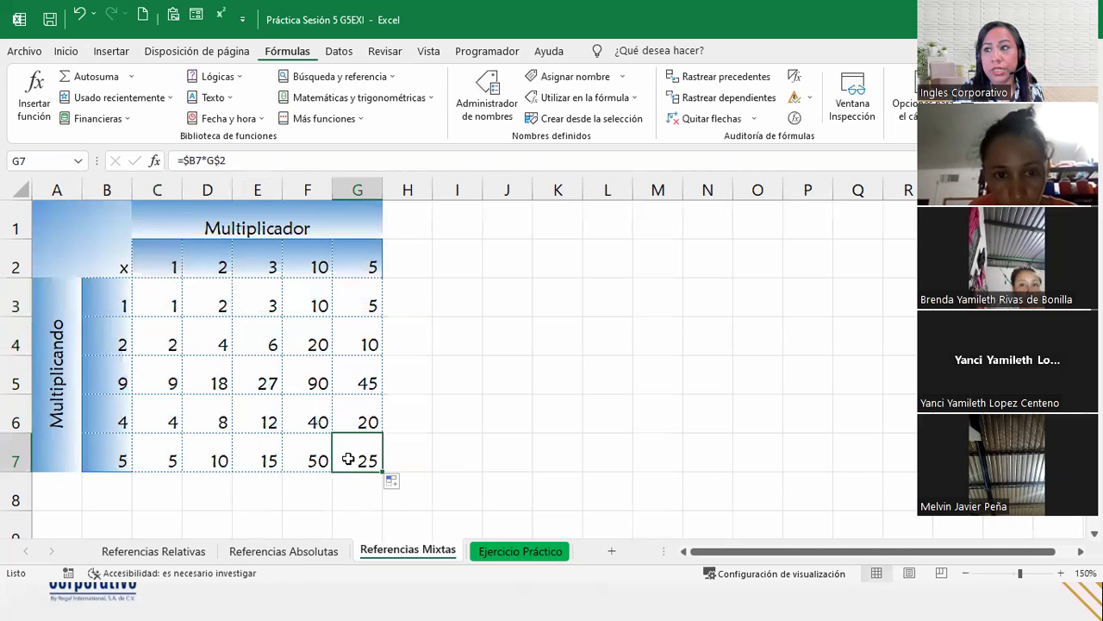
click(262, 465)
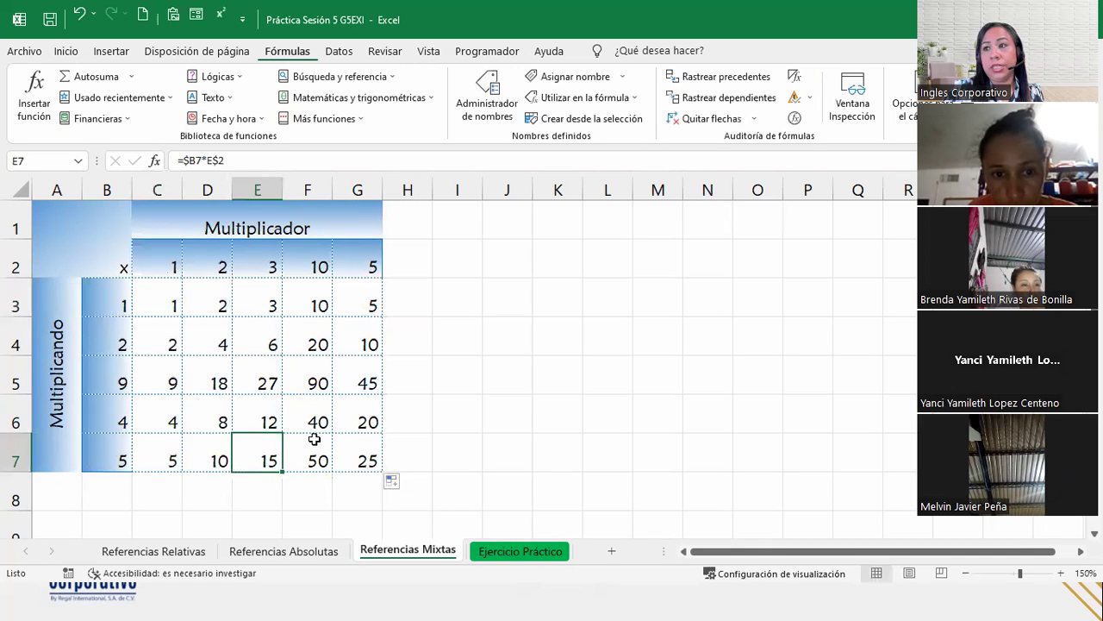
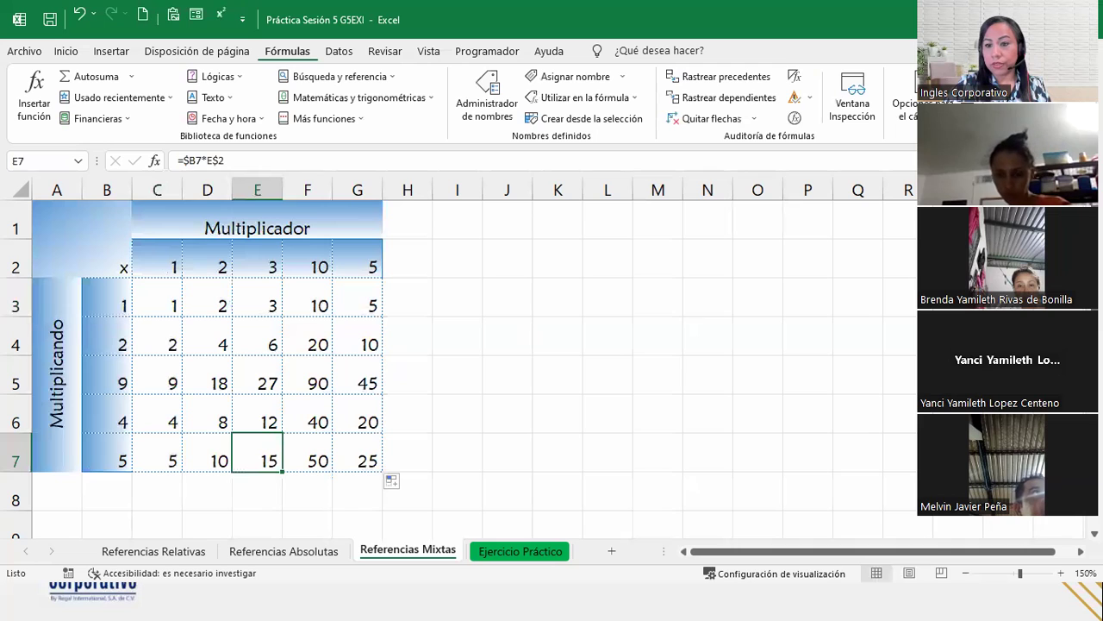
Inspect the mixed-reference formula =$B3*C$2 in cell C3
click(154, 308)
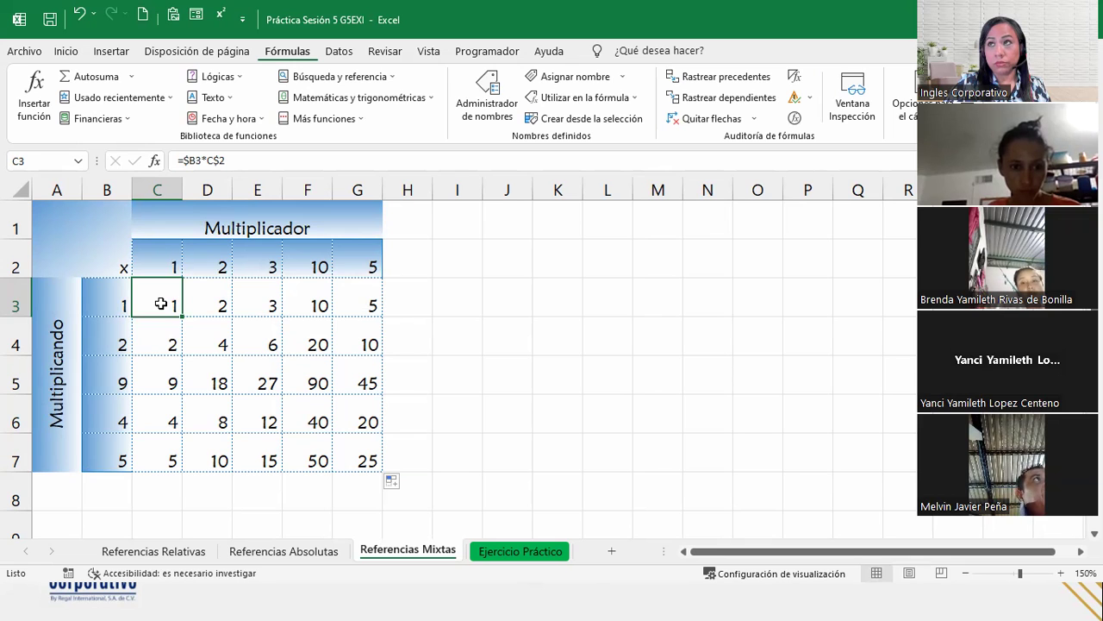
double_click(161, 303)
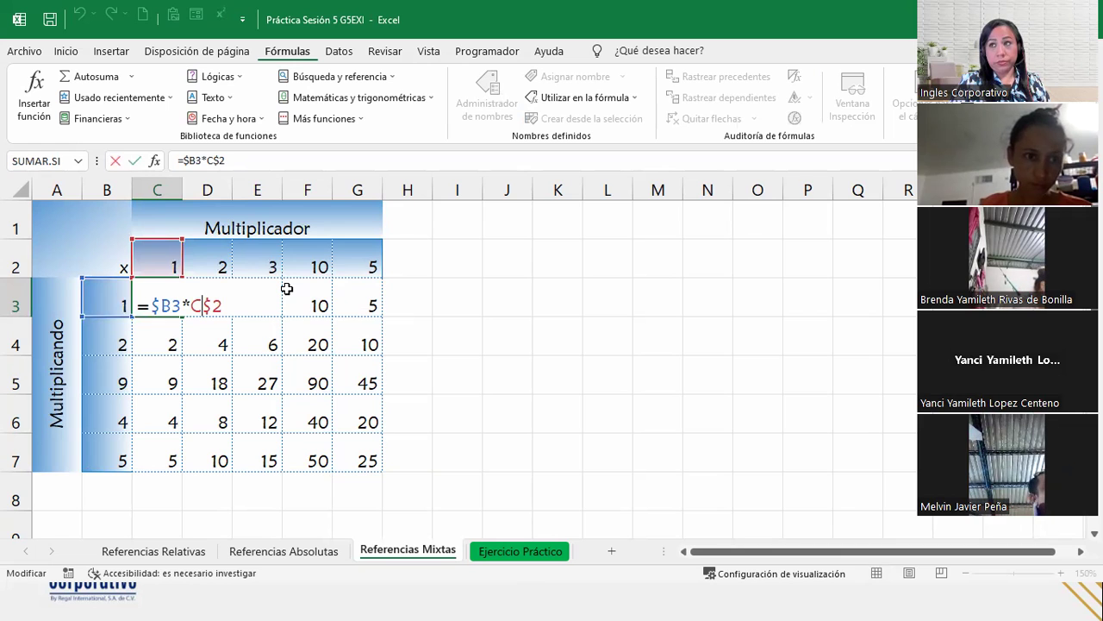
key(Return)
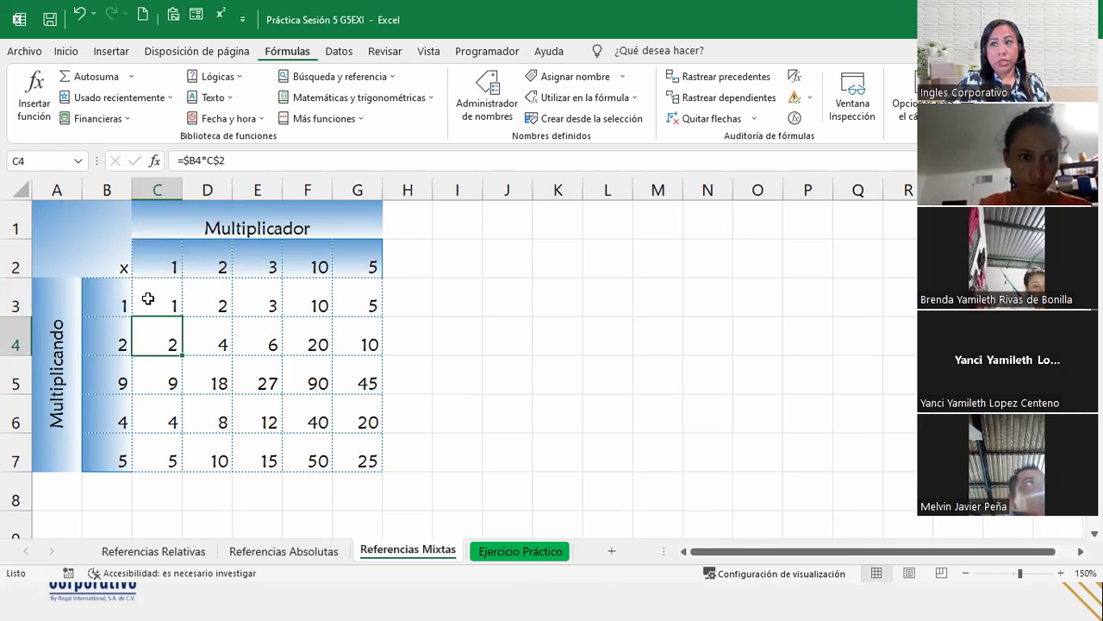
click(148, 298)
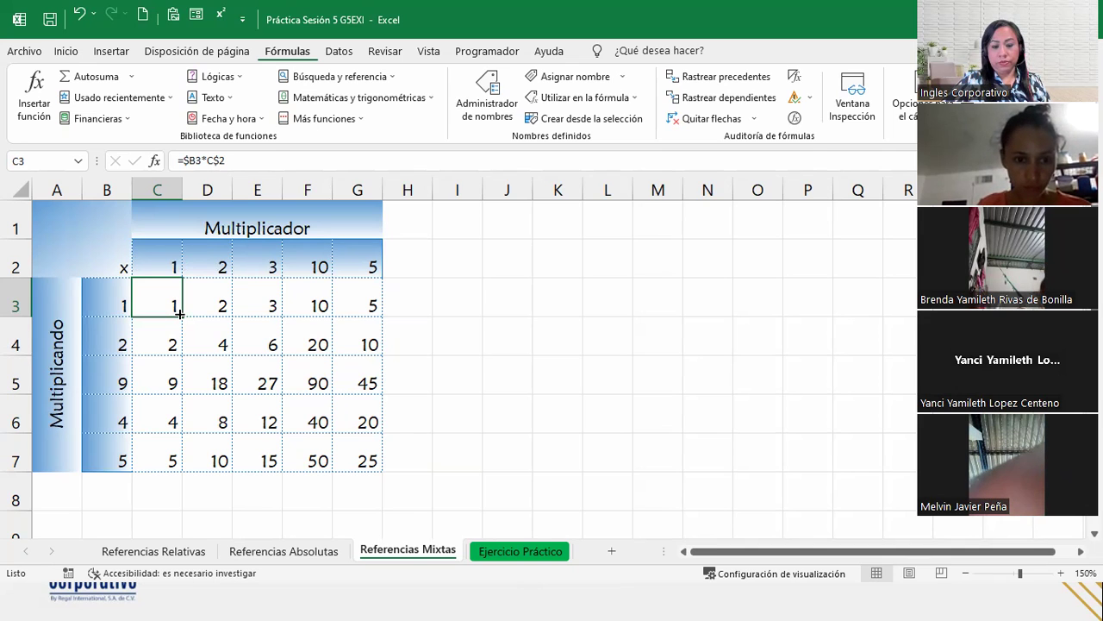
Fill C3's formula across to G3 and down to row 7, then show the Ejercicio Práctico sheet
drag(178, 313, 337, 305)
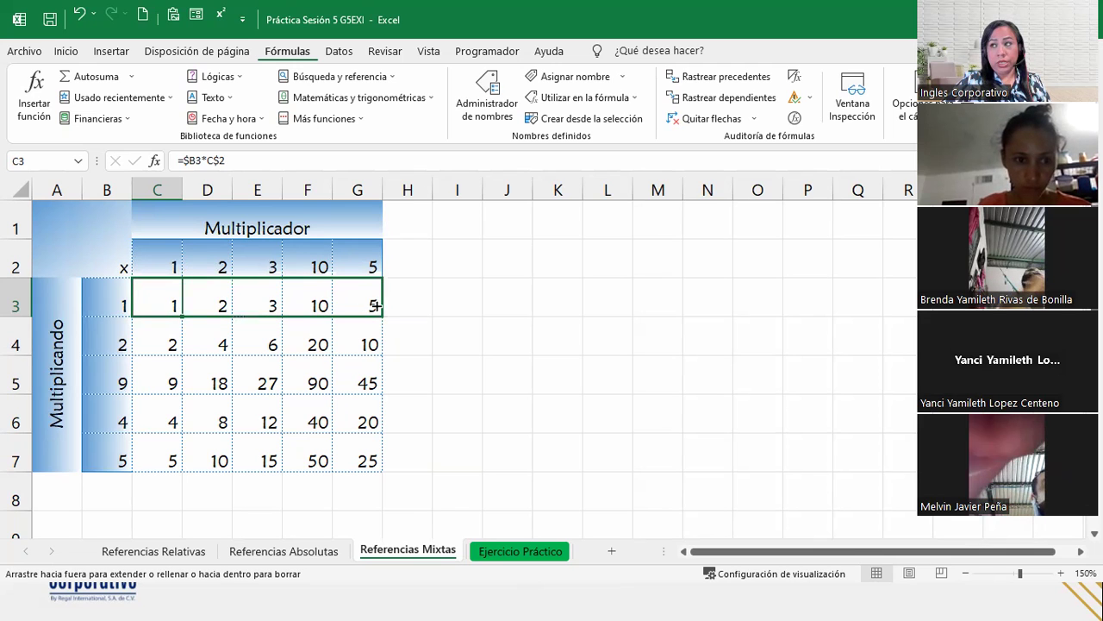
drag(337, 305, 377, 306)
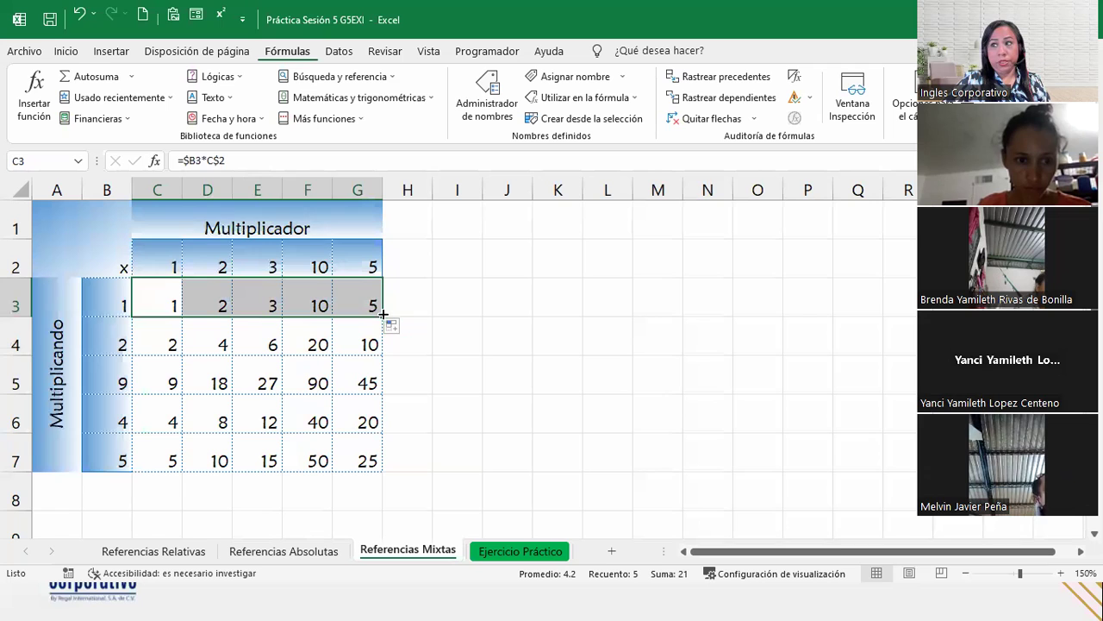
double_click(383, 314)
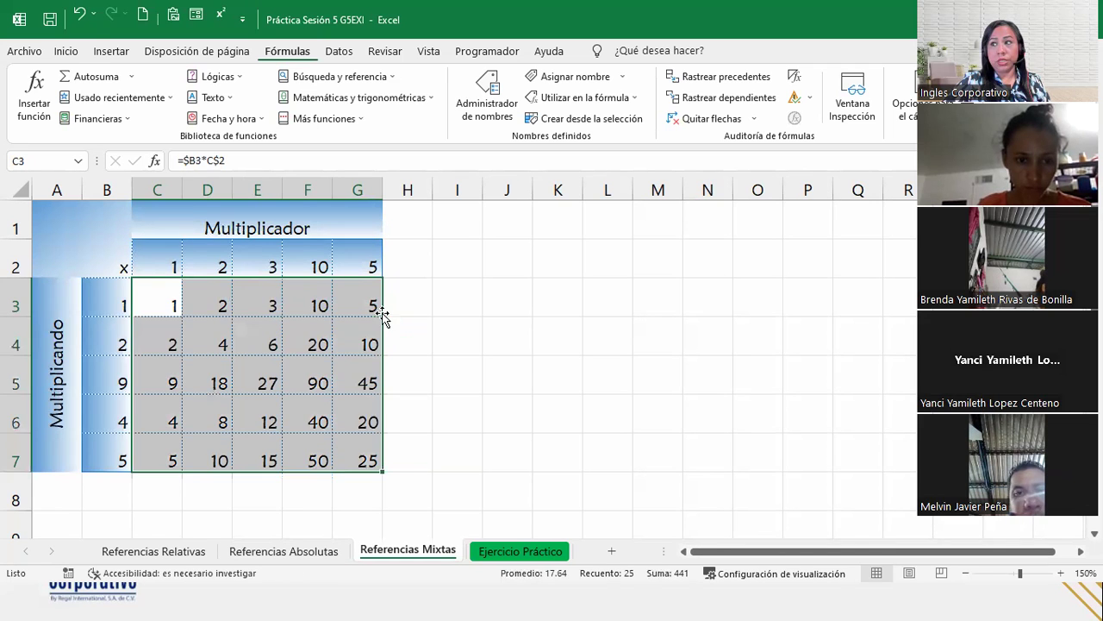
click(303, 368)
click(419, 384)
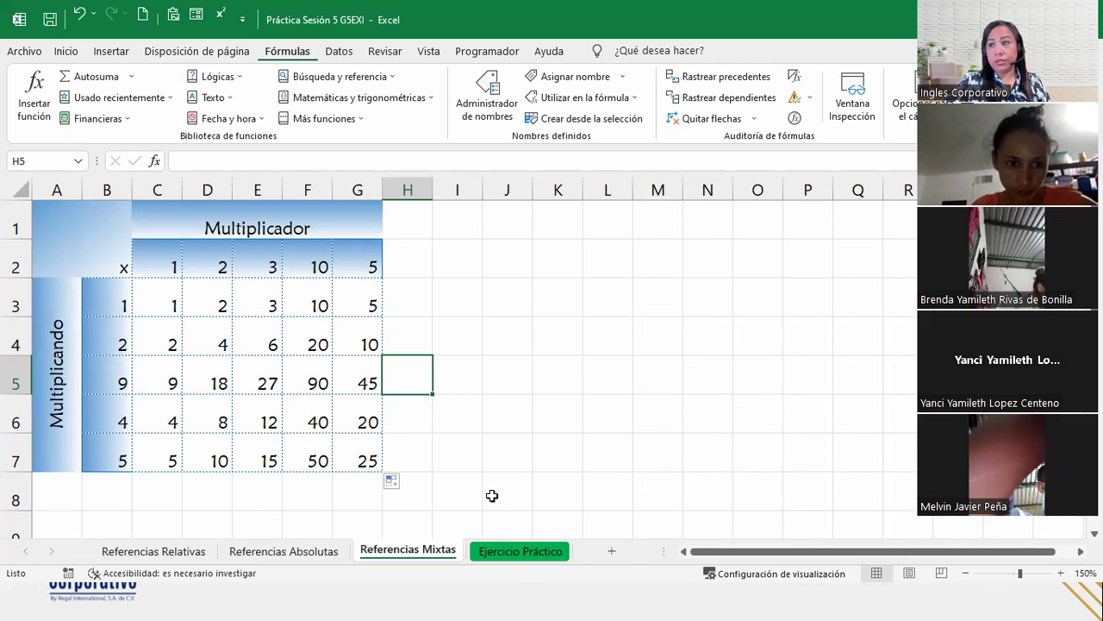
click(550, 551)
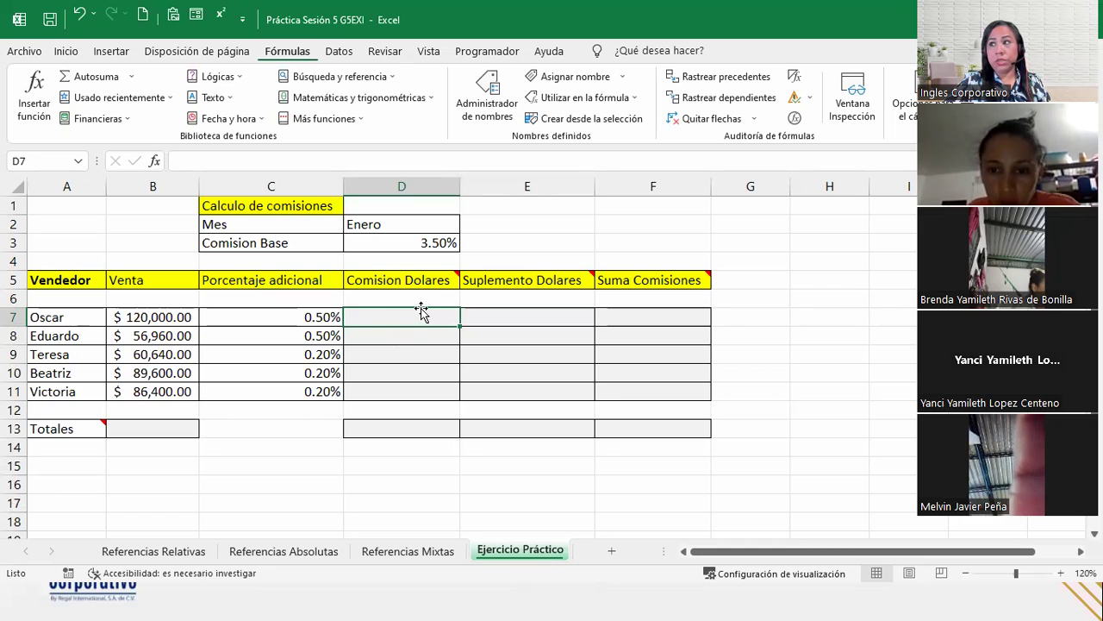
Highlight the Comision and Suplemento Dolares columns, then begin a formula with = in D7
drag(420, 312, 425, 387)
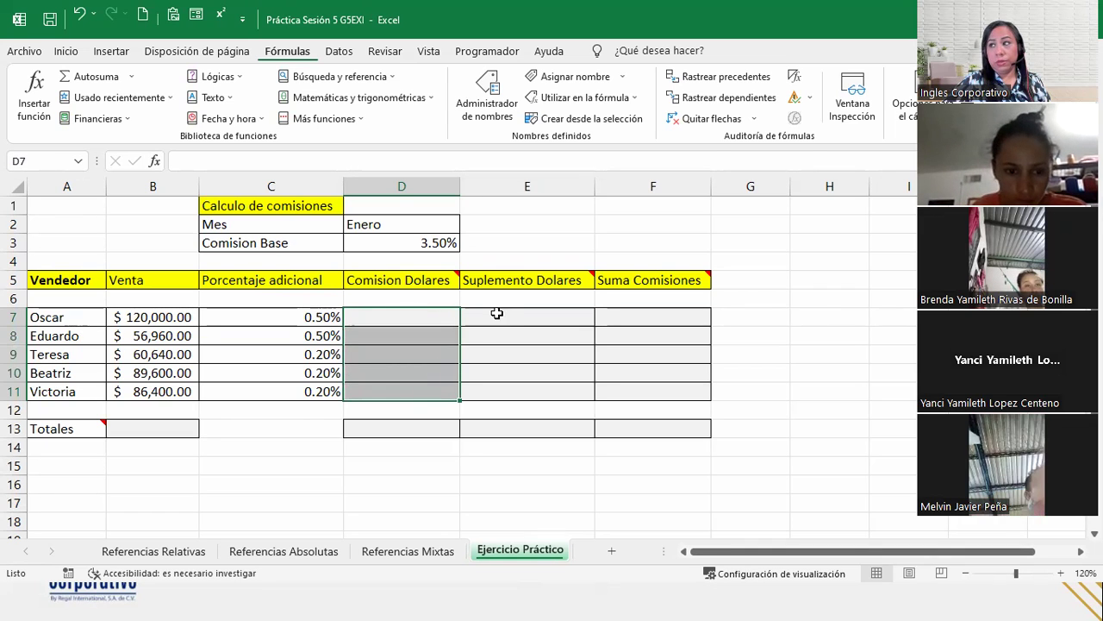
drag(497, 314, 508, 389)
click(626, 301)
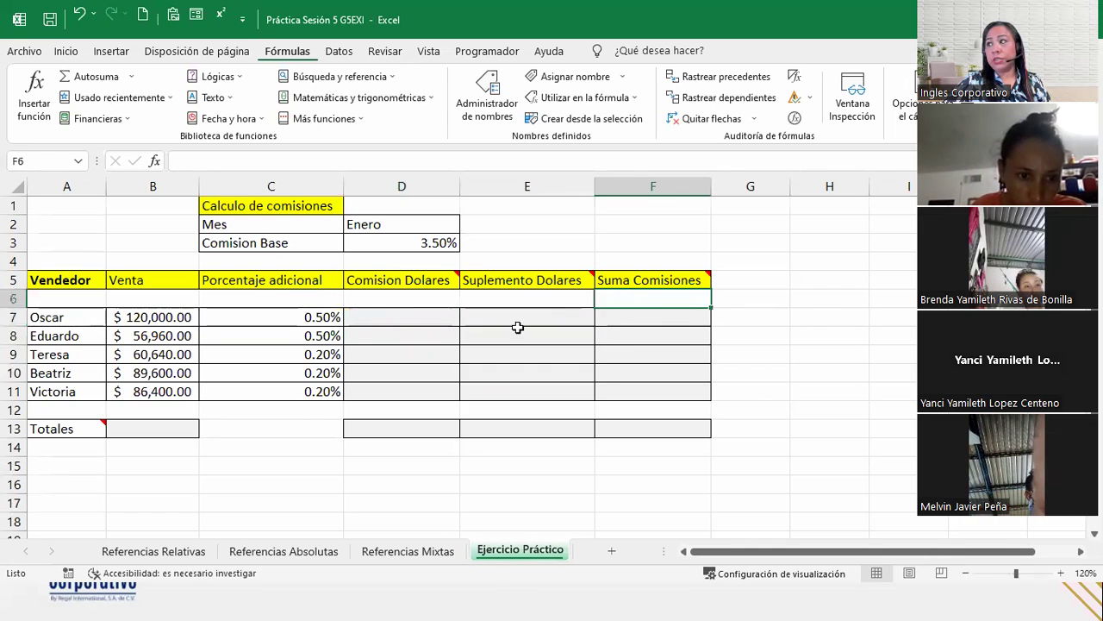
click(401, 321)
mouse_move(424, 272)
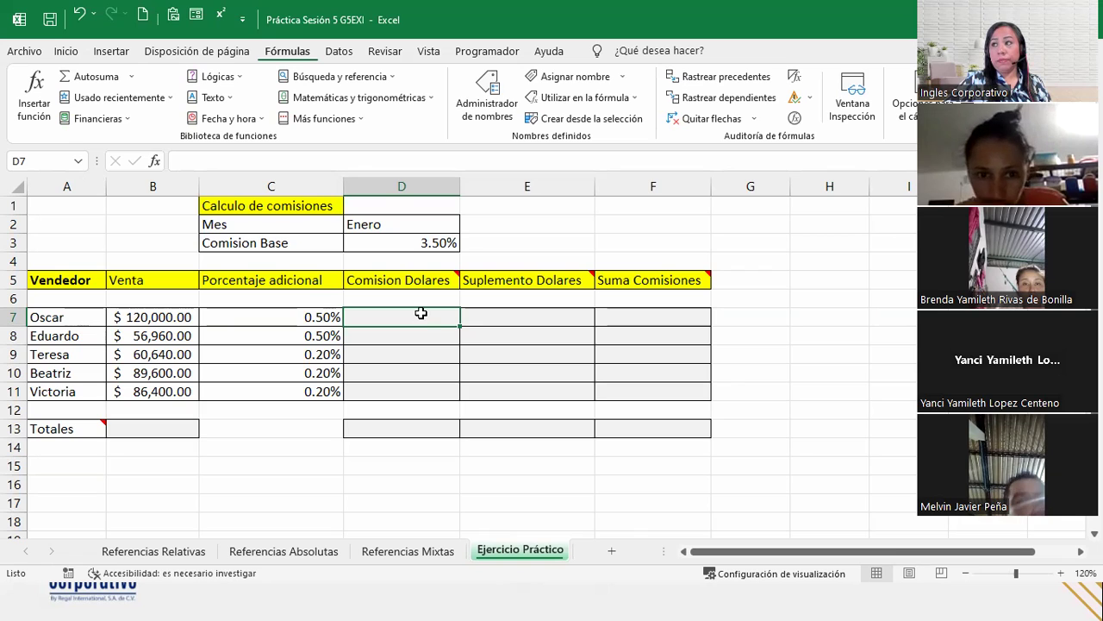
text(=)
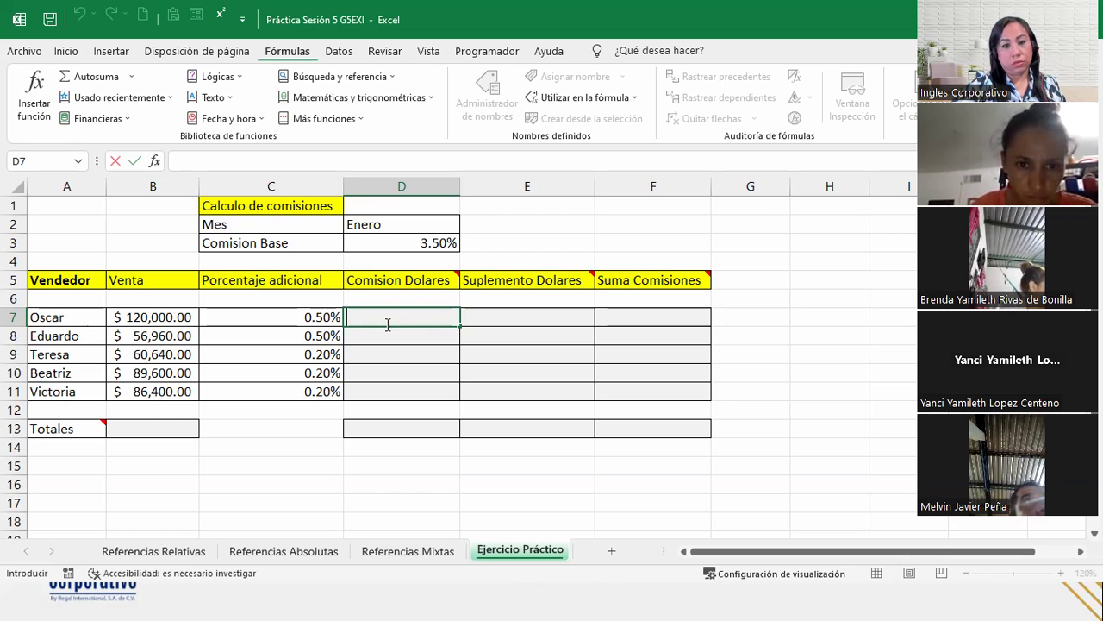
click(501, 310)
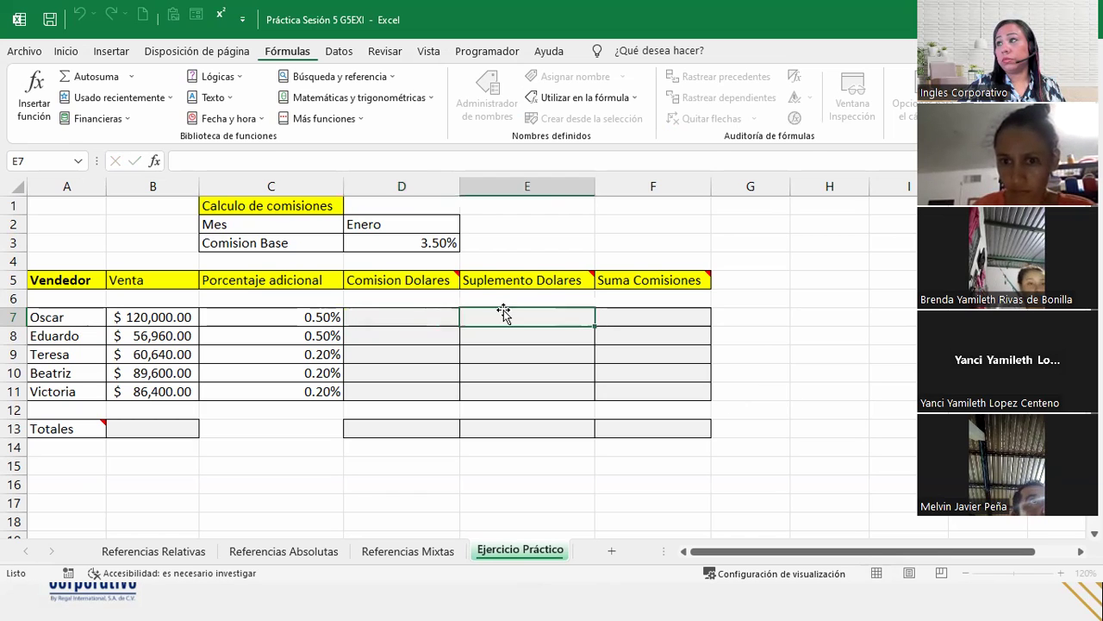
mouse_move(510, 277)
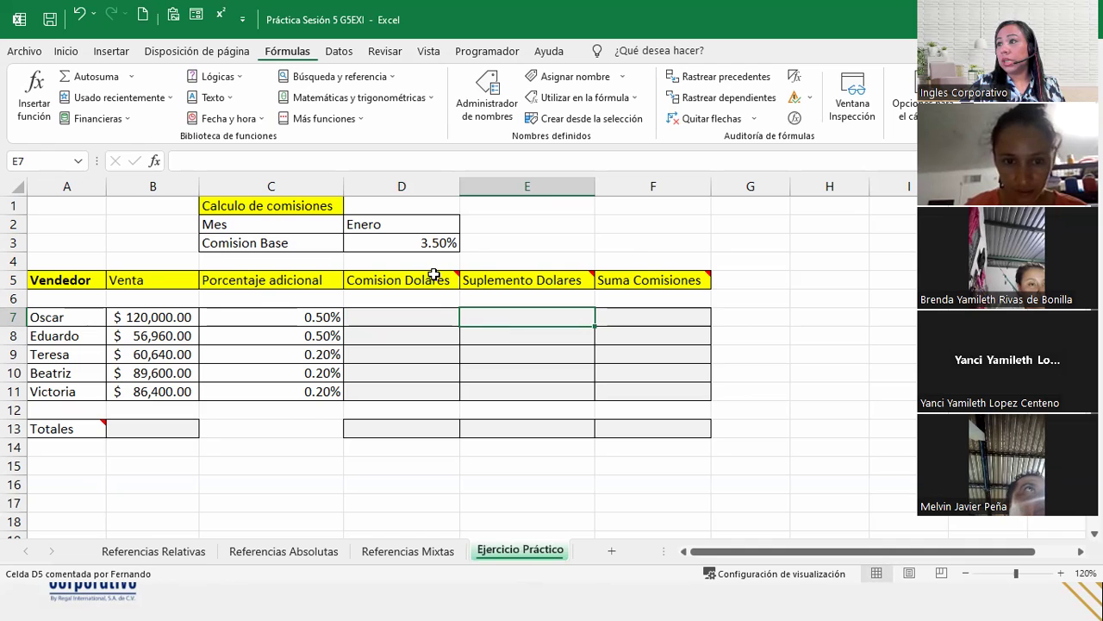
mouse_move(435, 274)
mouse_move(472, 276)
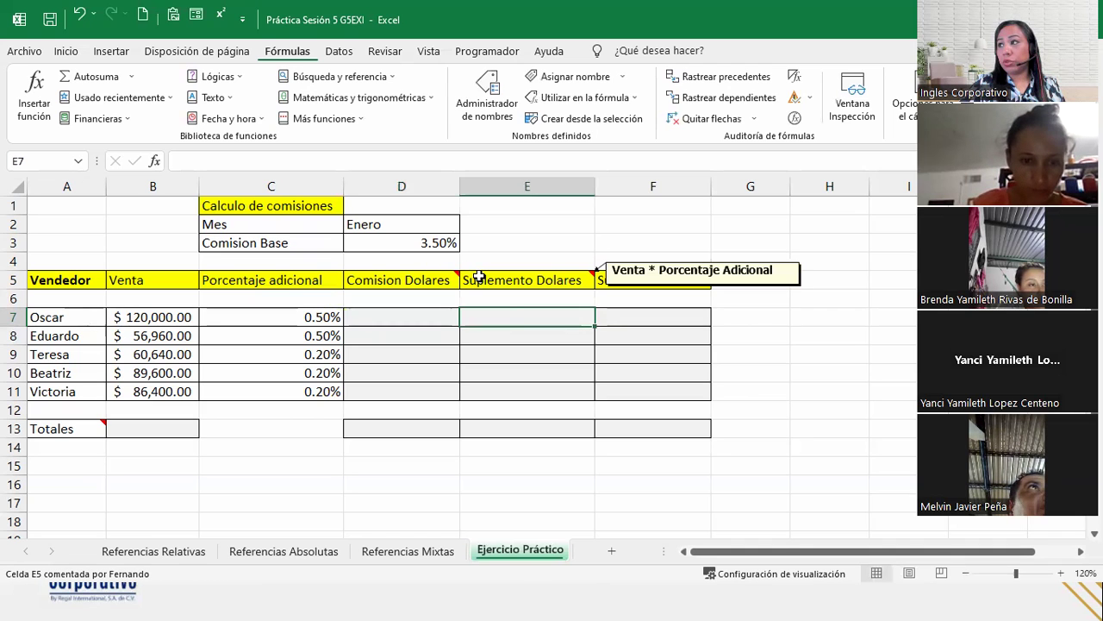
click(664, 317)
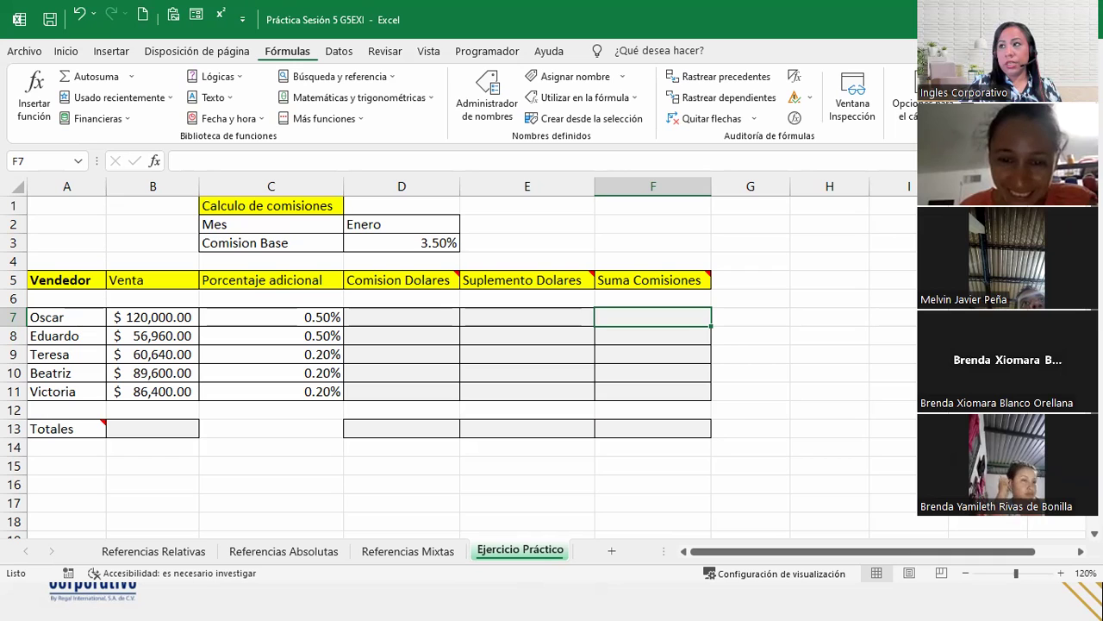
click(378, 315)
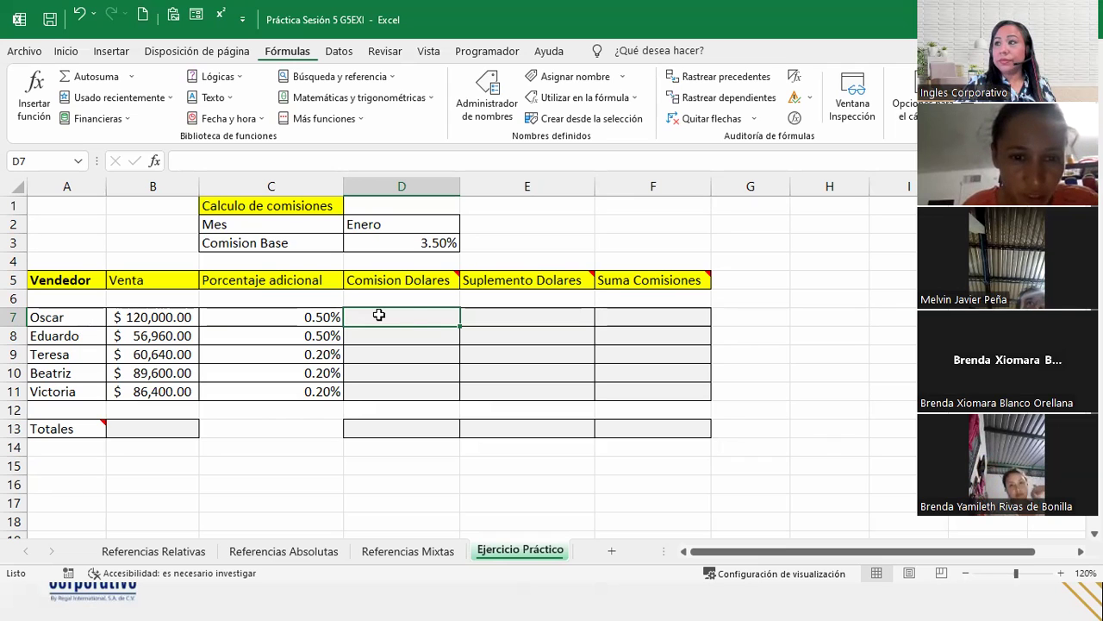
mouse_move(401, 282)
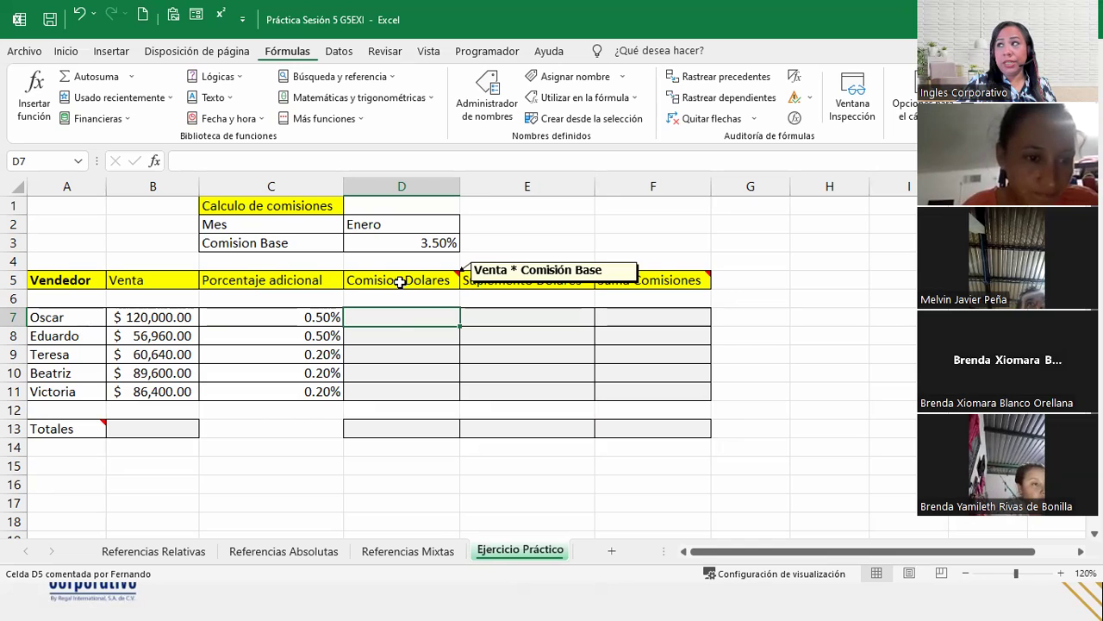
click(167, 318)
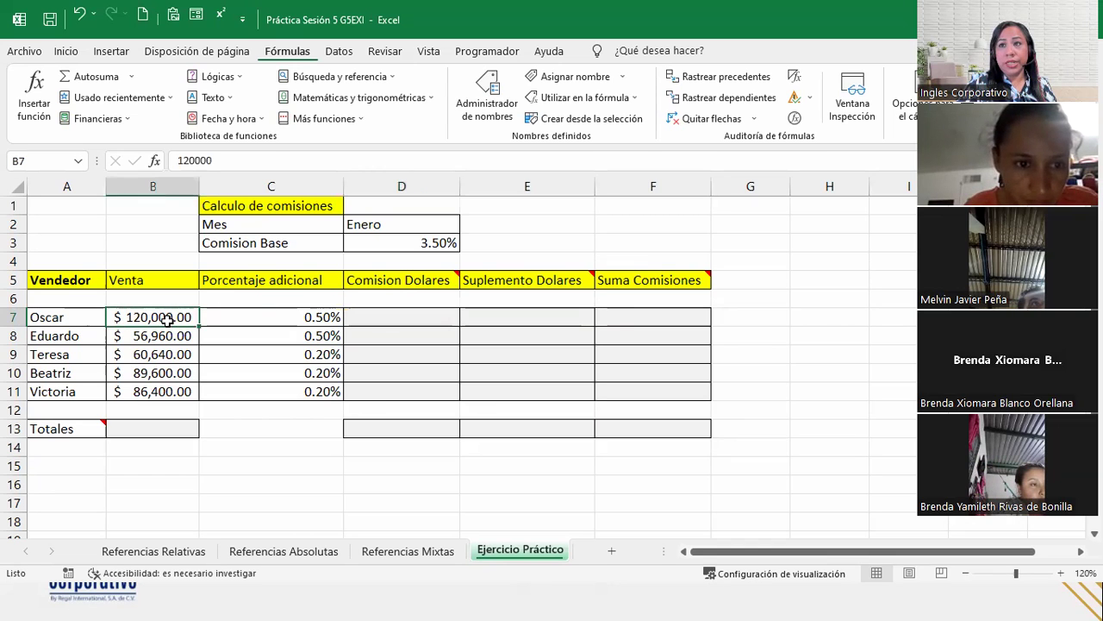
mouse_move(424, 274)
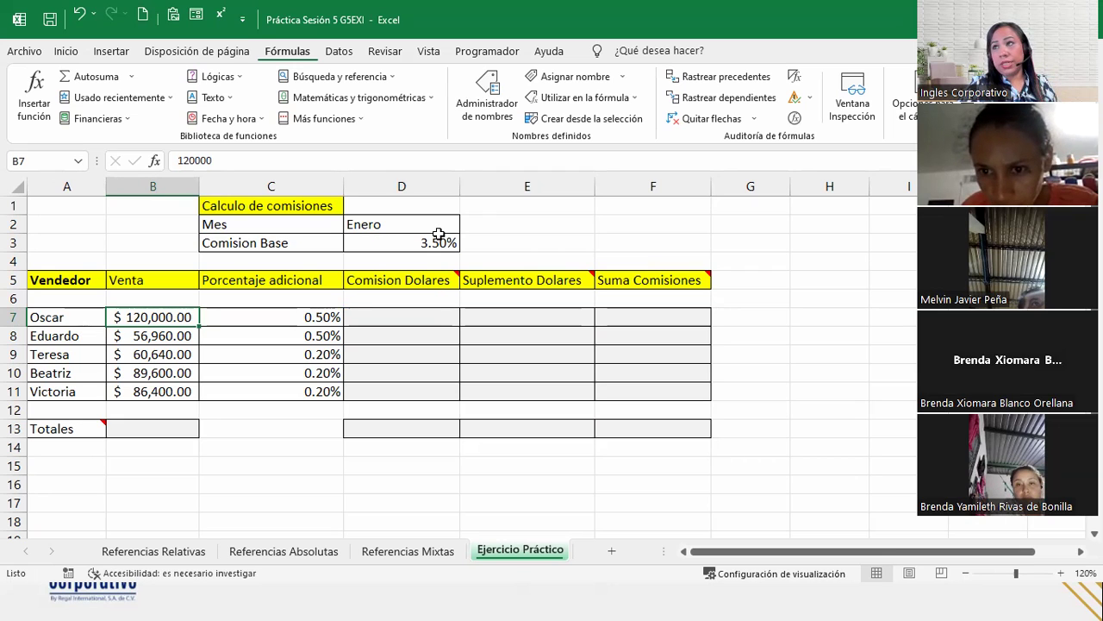
Check the 3.50% base rate in D3, then put D7 into edit mode
click(433, 236)
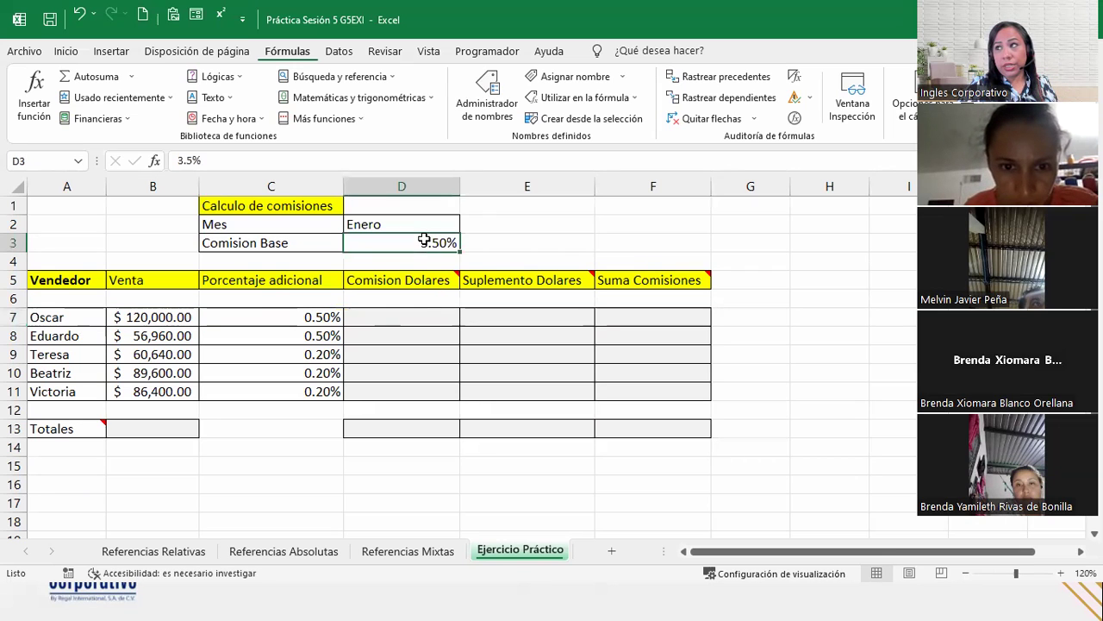
double_click(426, 316)
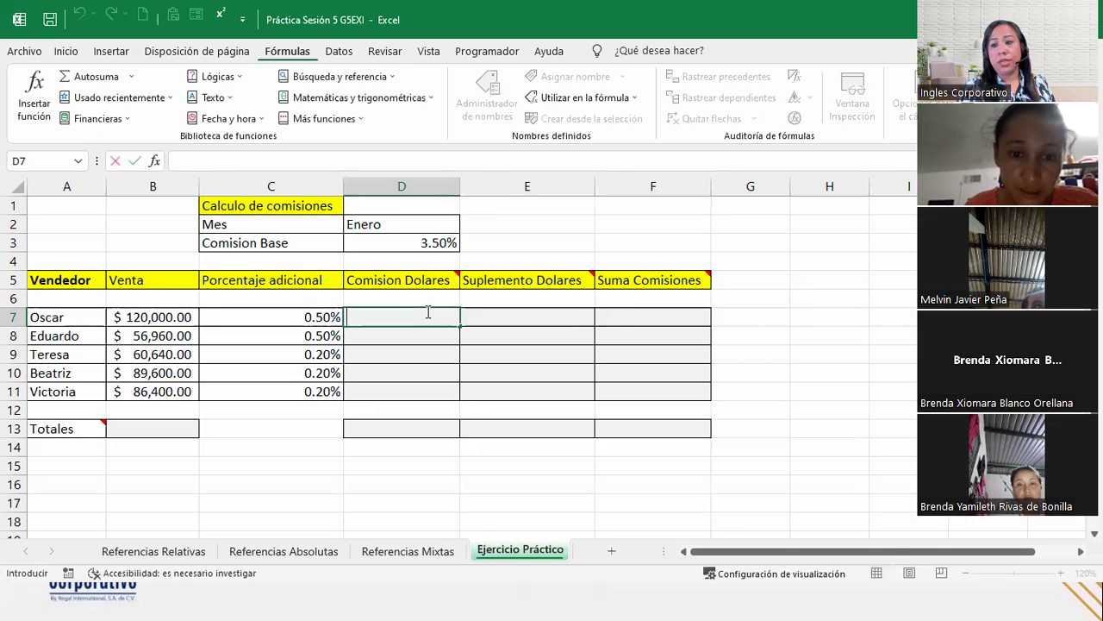
Enter =B7*$D$3 in D7, locking the 3.50% base rate with F4
text(=)
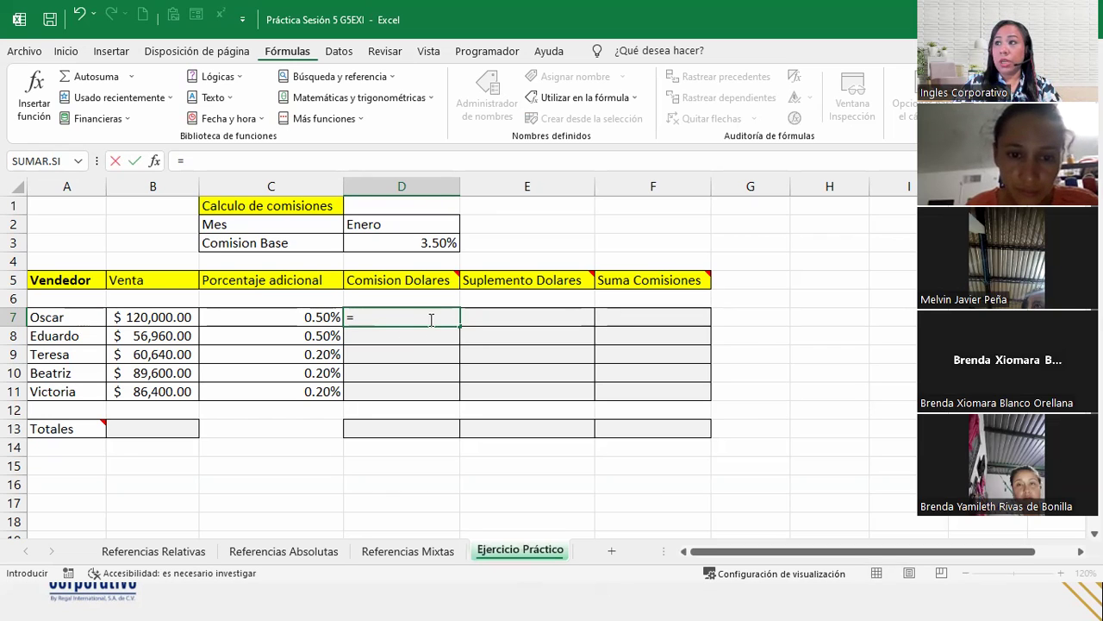
click(185, 319)
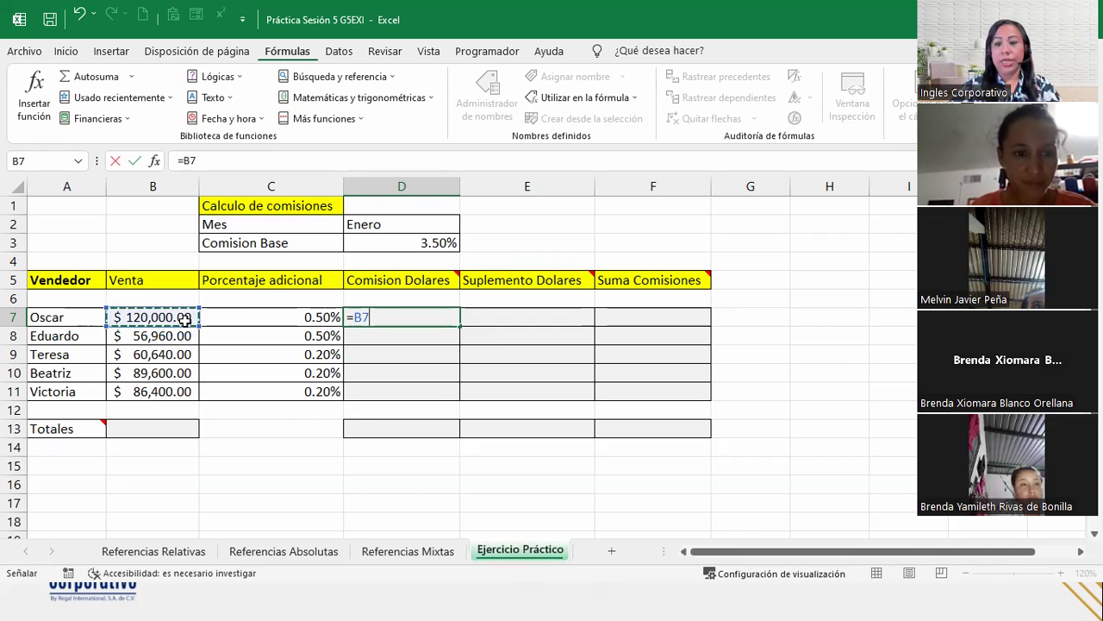
text(*)
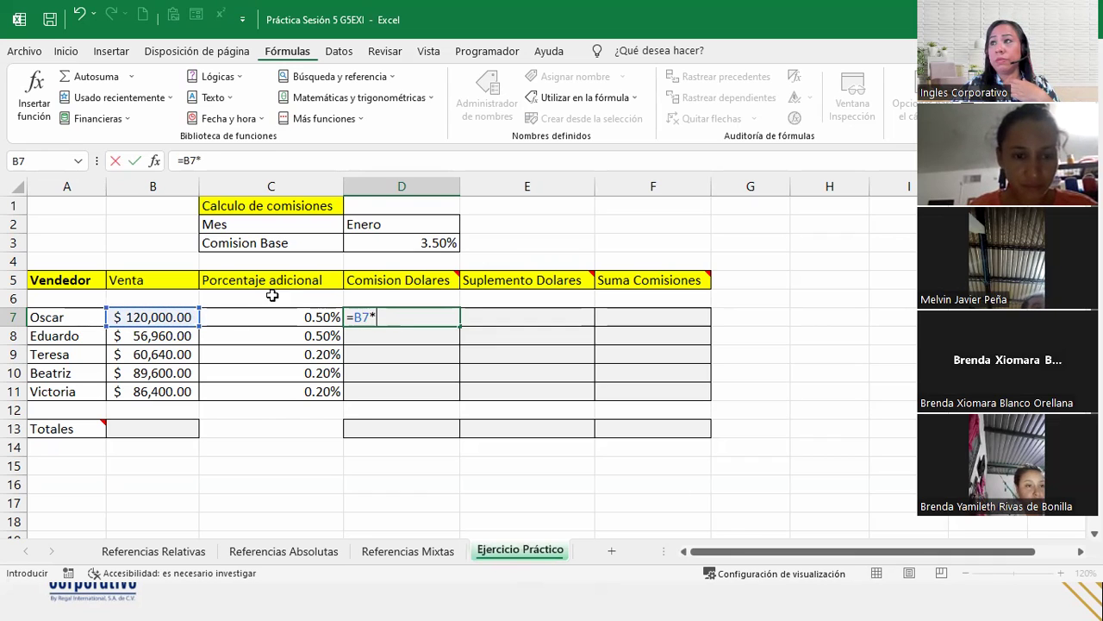
click(399, 241)
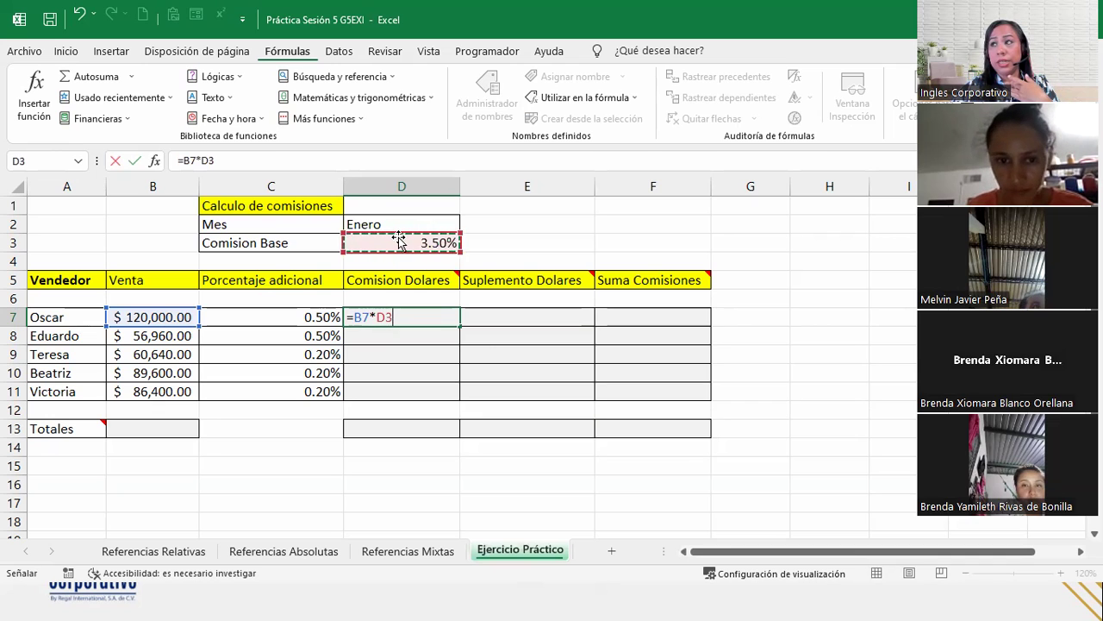
key(F4)
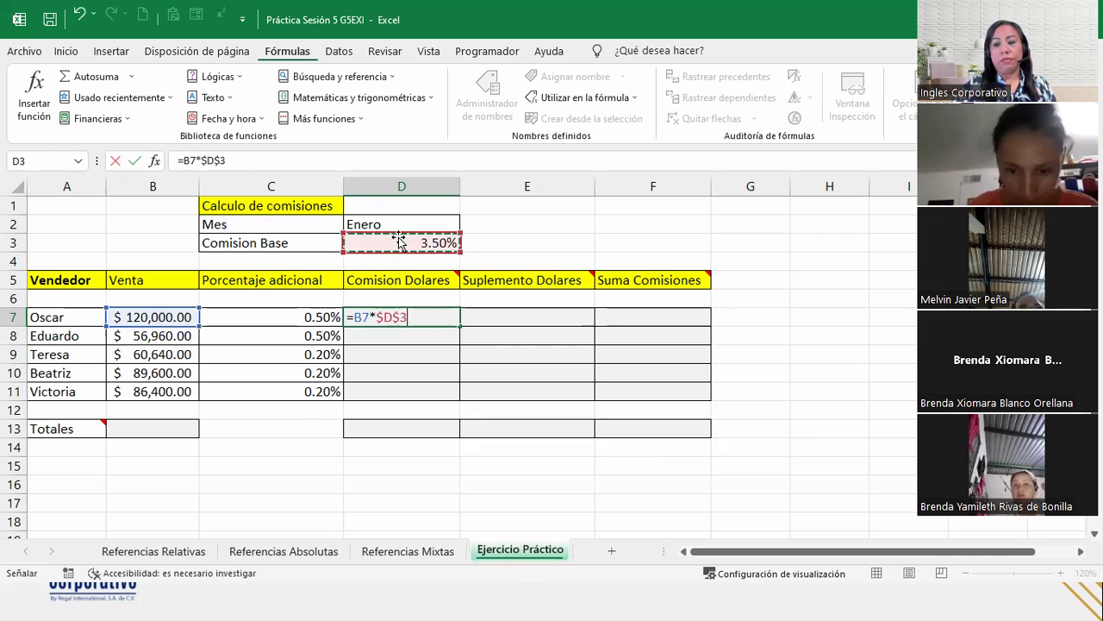
key(Return)
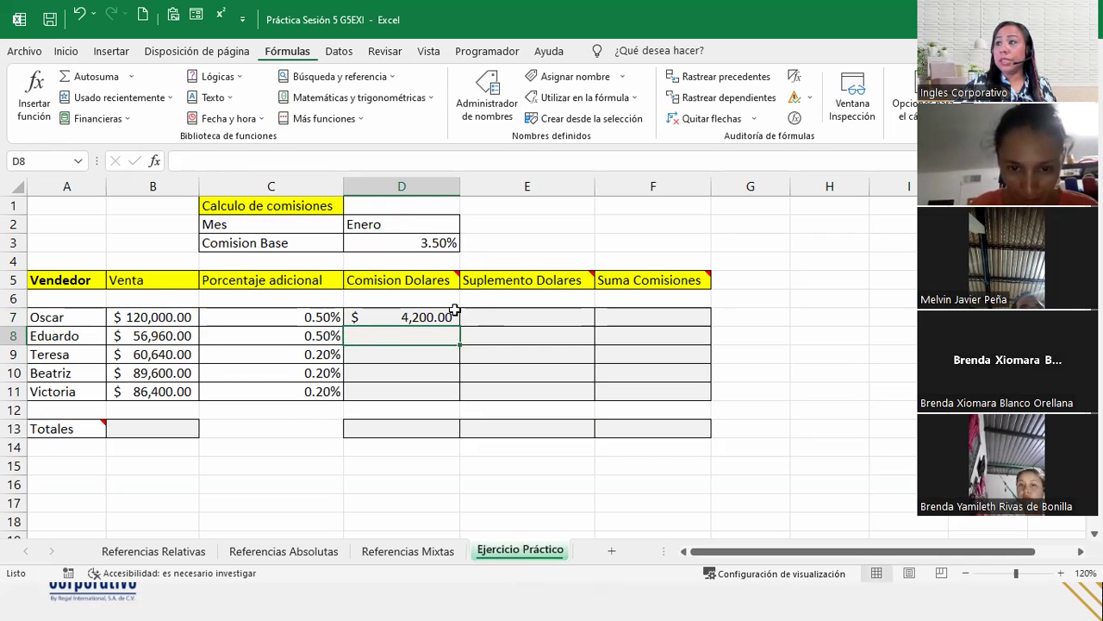
Copy D7's commission formula down to D11, then select E7 and zoom in
click(441, 314)
double_click(455, 325)
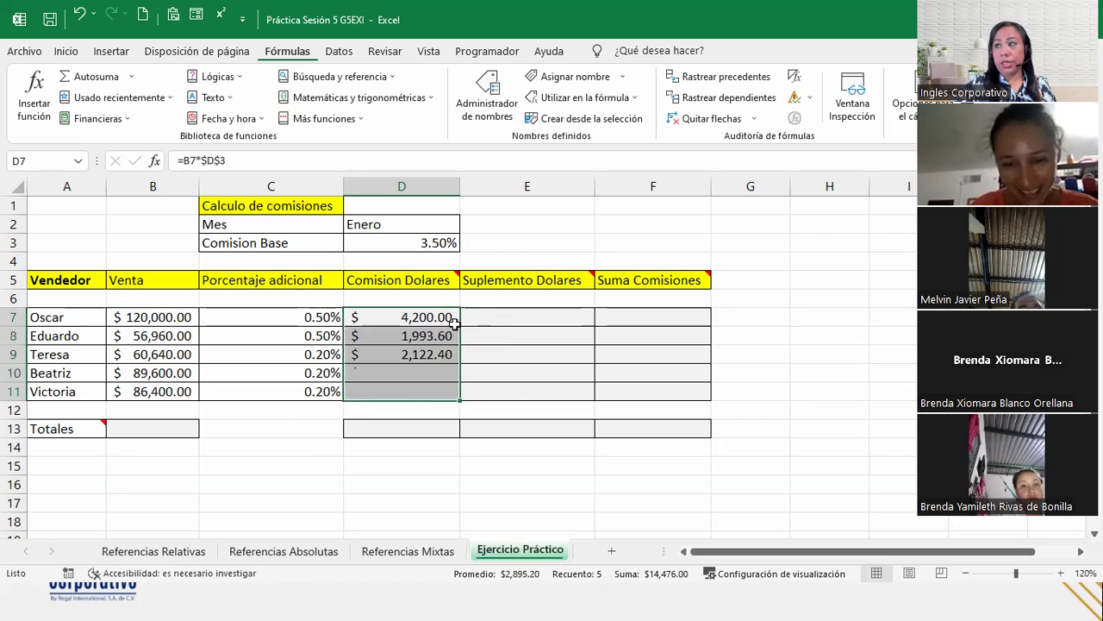
click(495, 313)
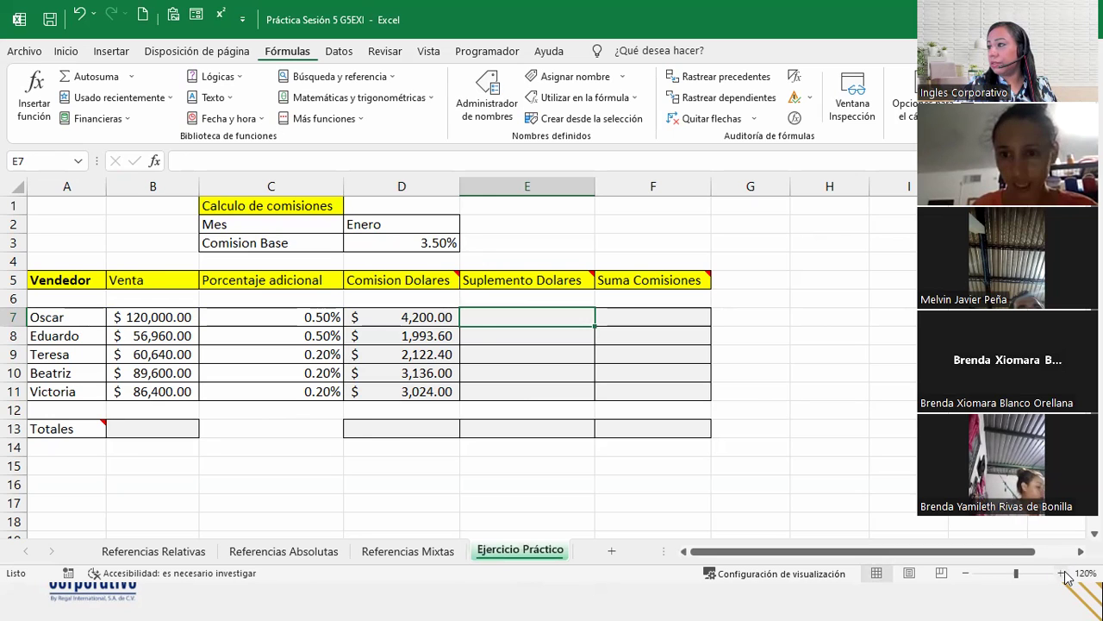
click(1067, 571)
click(1067, 571)
click(1067, 572)
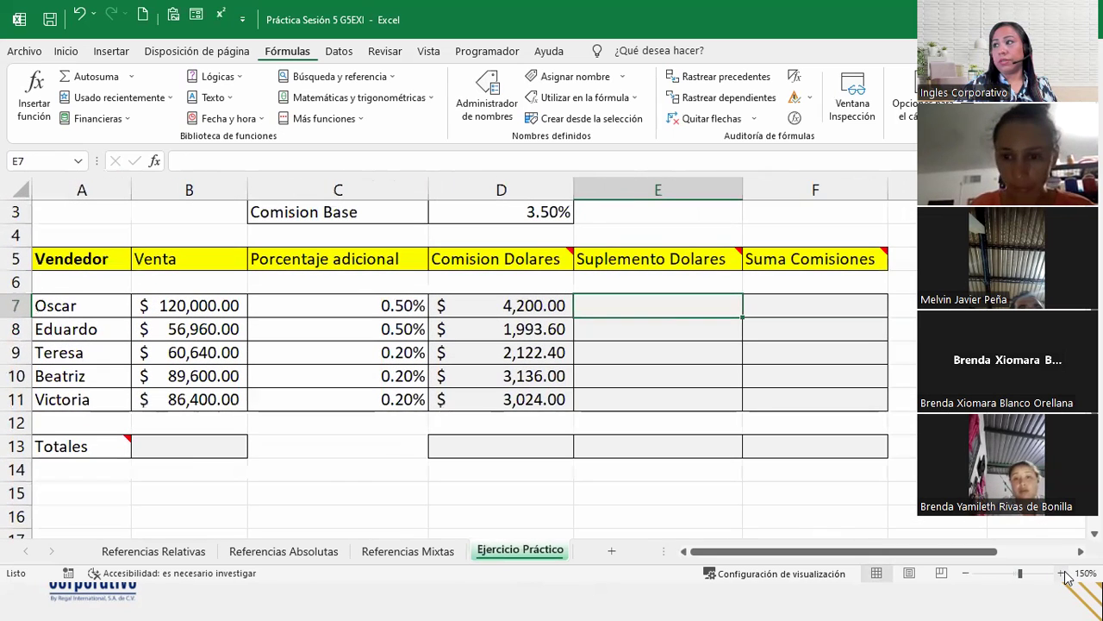
scroll(681, 469, up, 1)
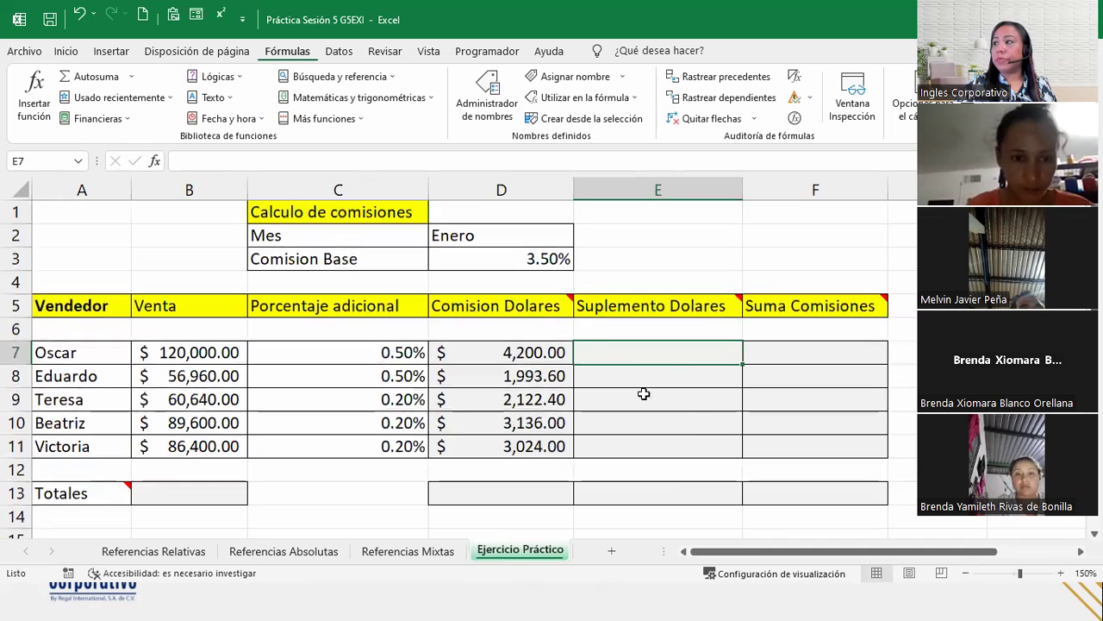
mouse_move(635, 308)
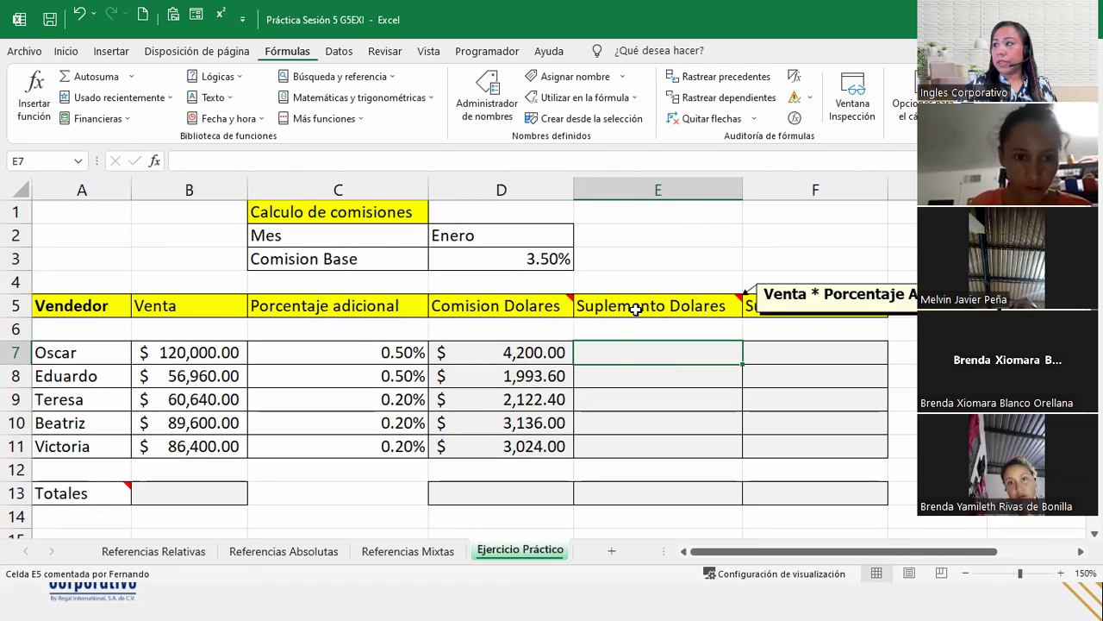
click(552, 353)
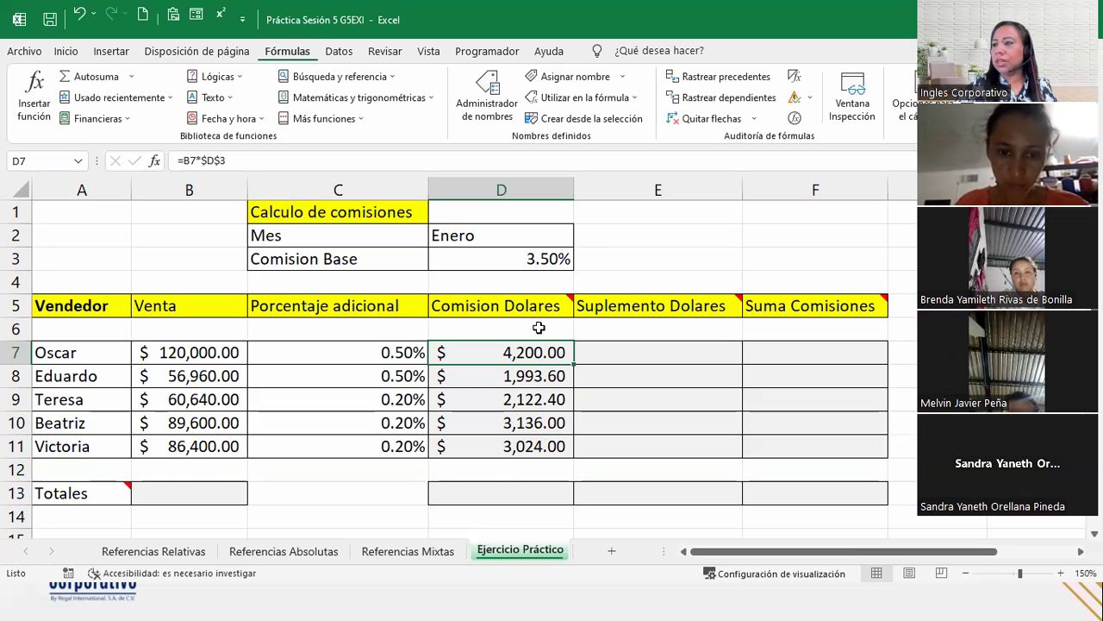
click(678, 356)
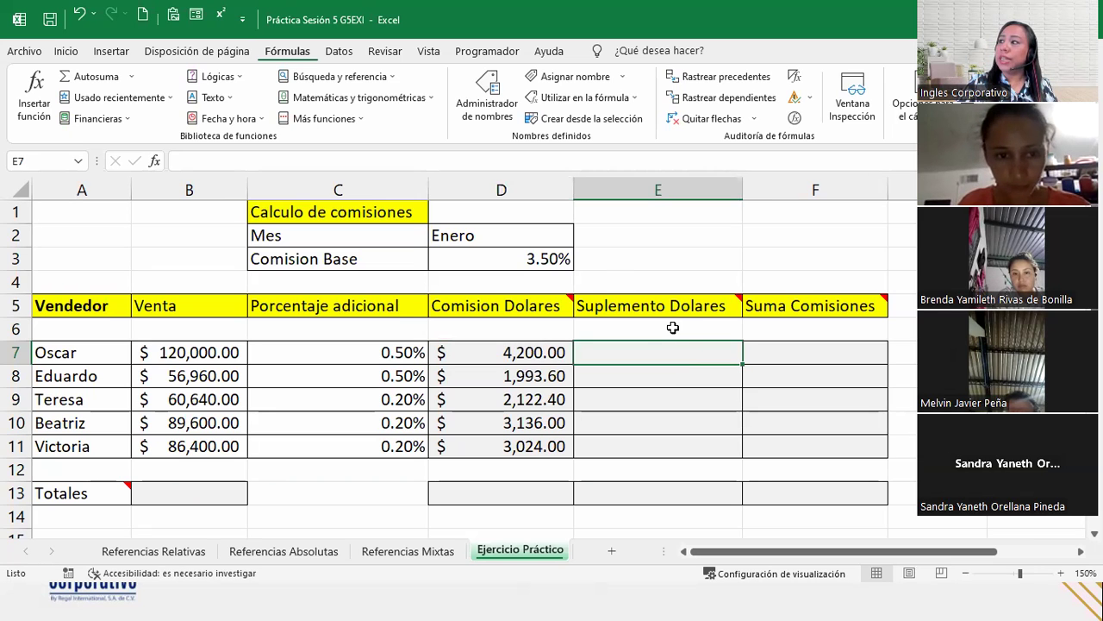
mouse_move(671, 307)
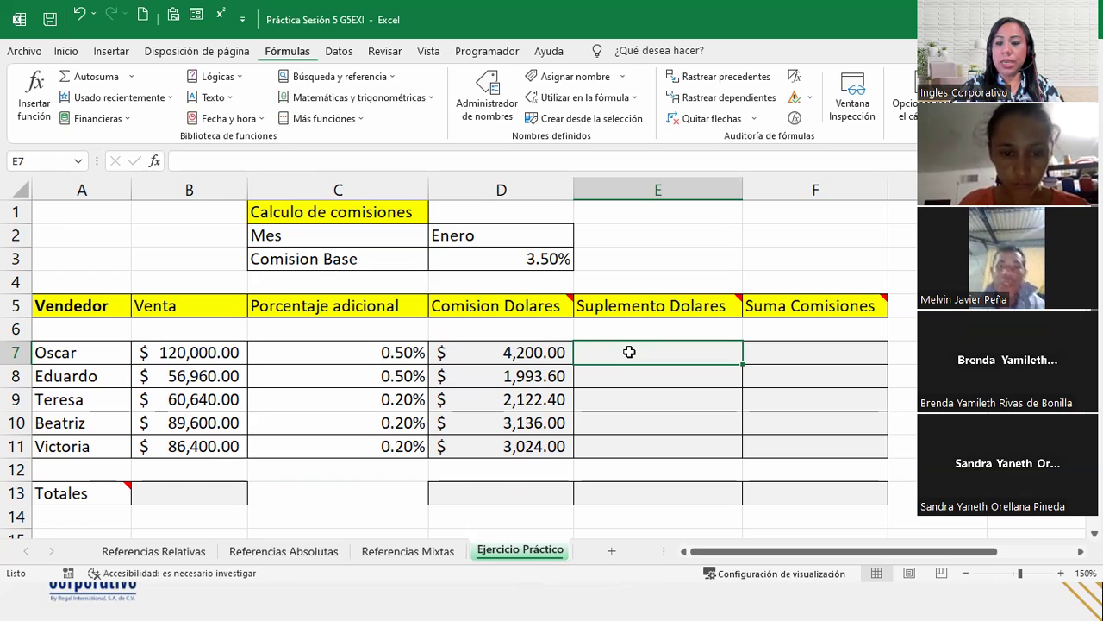
Build the formula =B7*C7 in E7 for Oscar's Suplemento Dolares
text(=)
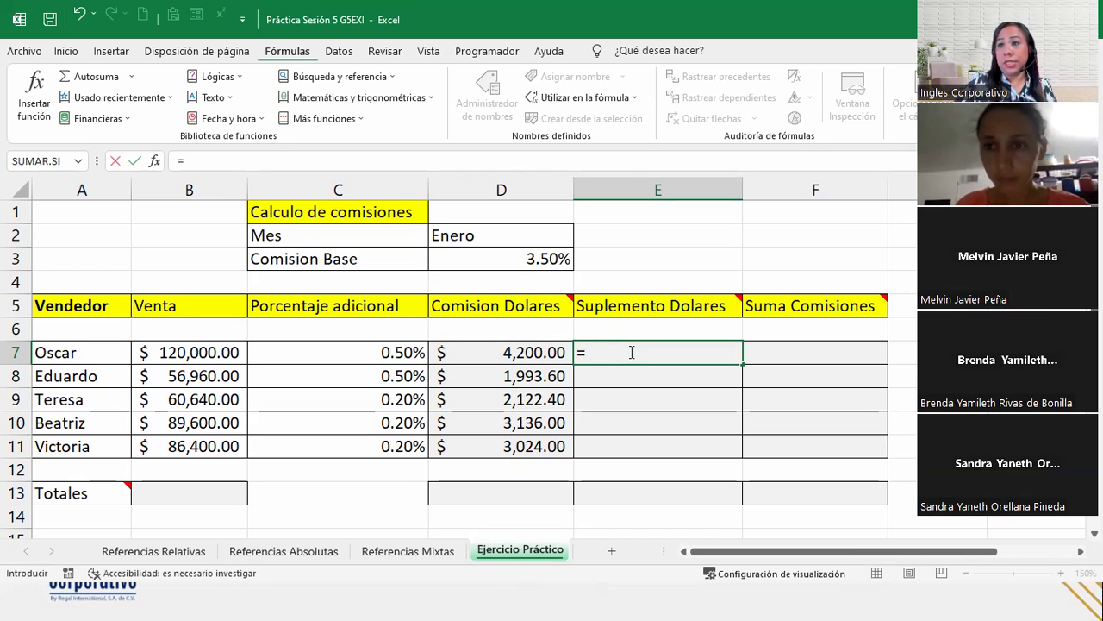
click(172, 363)
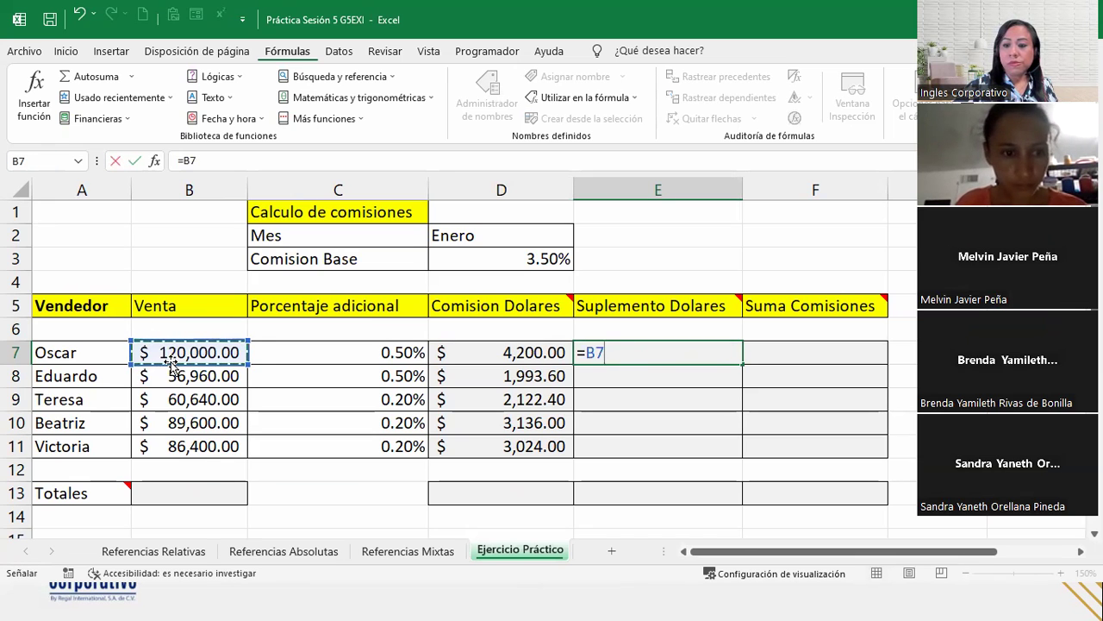
text(*)
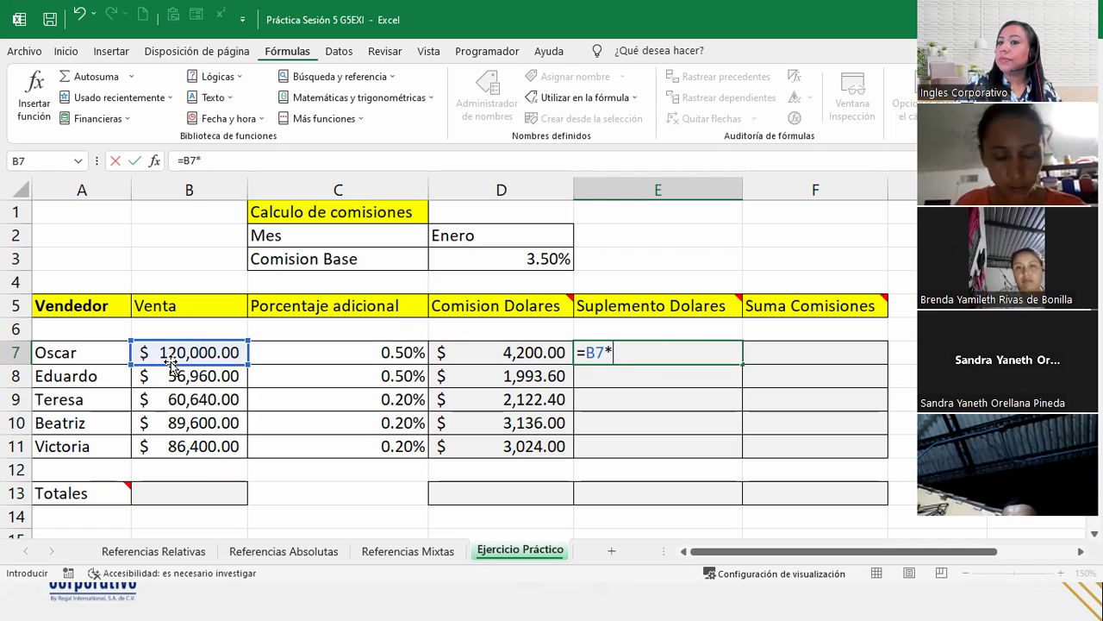
click(274, 354)
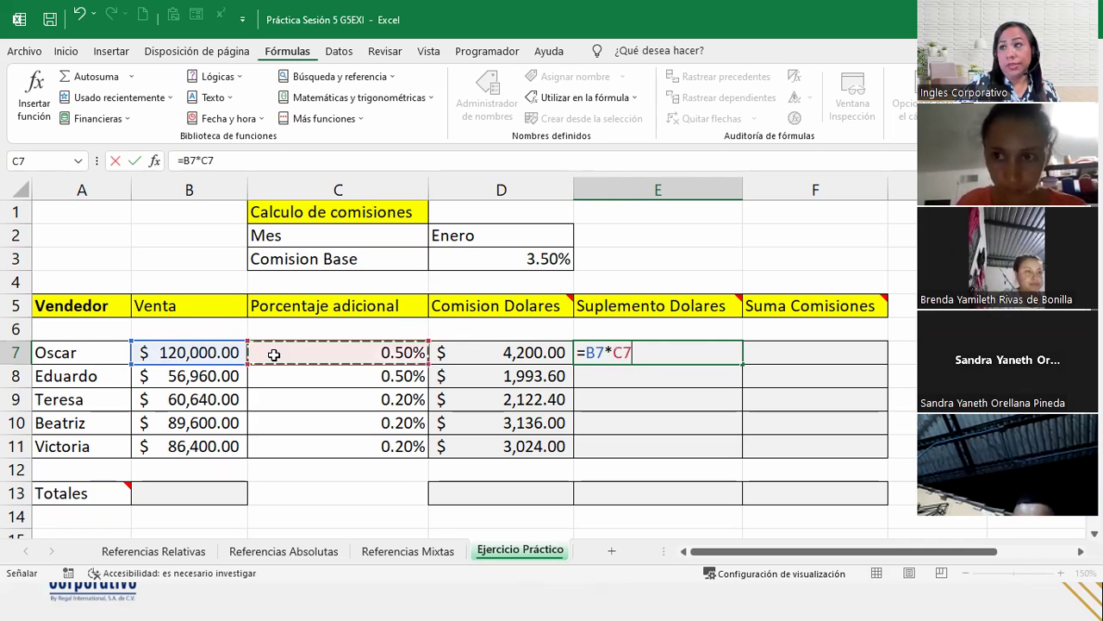
click(704, 346)
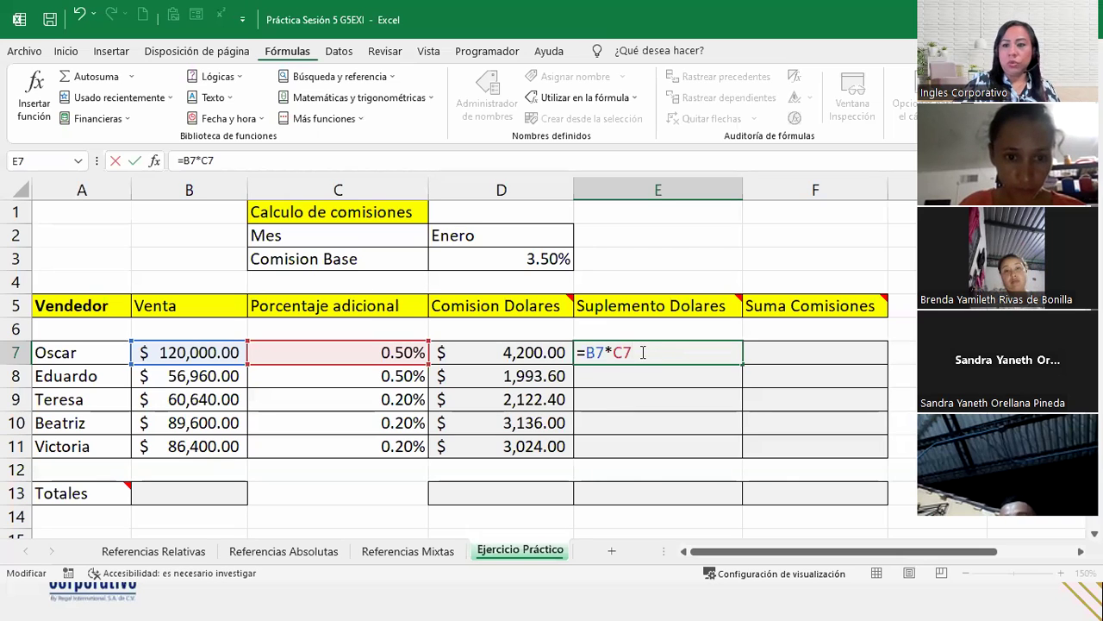
mouse_move(715, 294)
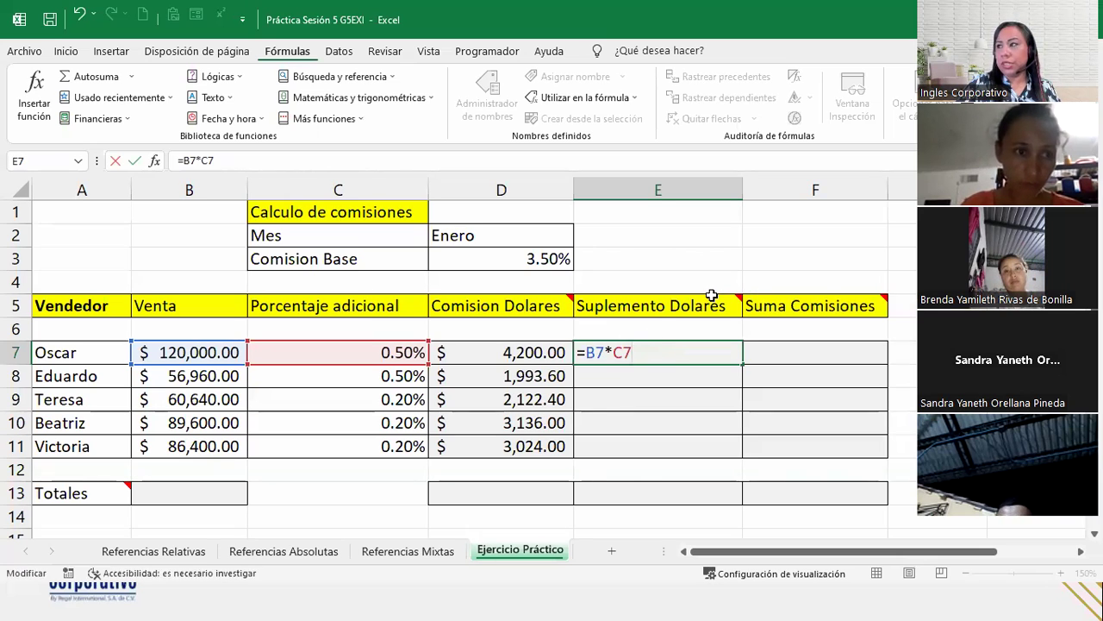
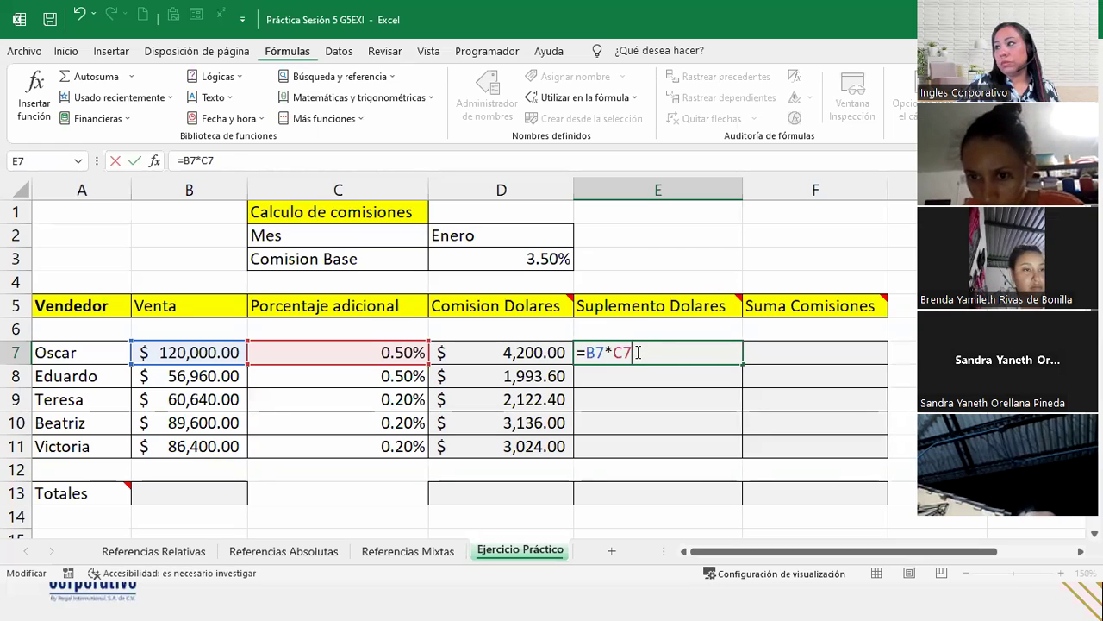
Commit =B7*C7 in E7 and fill it down through E11
key(Return)
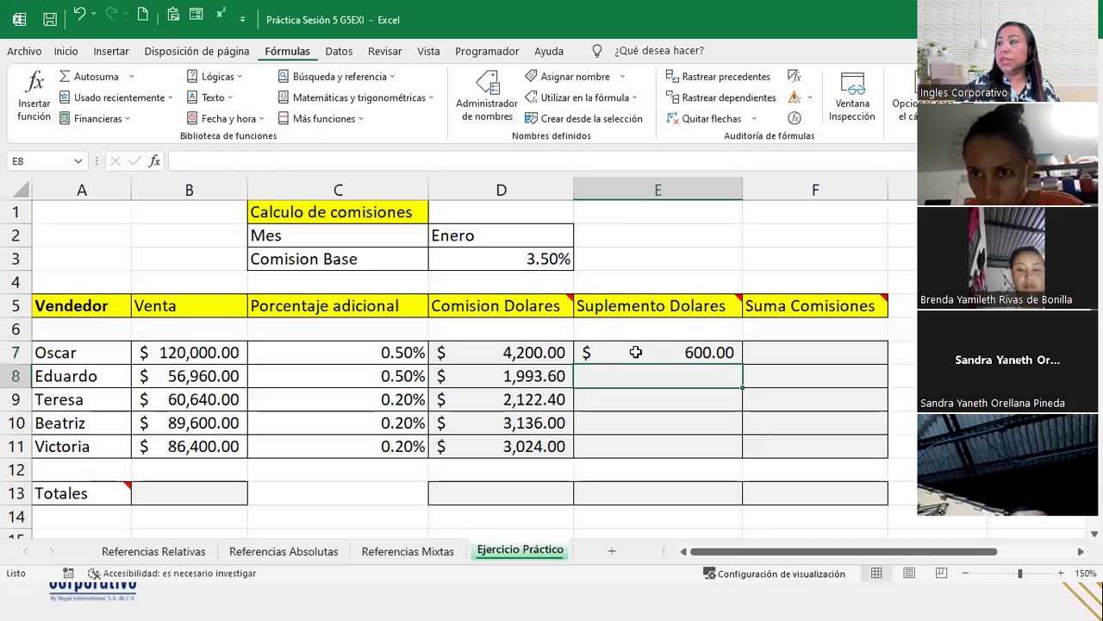
click(728, 358)
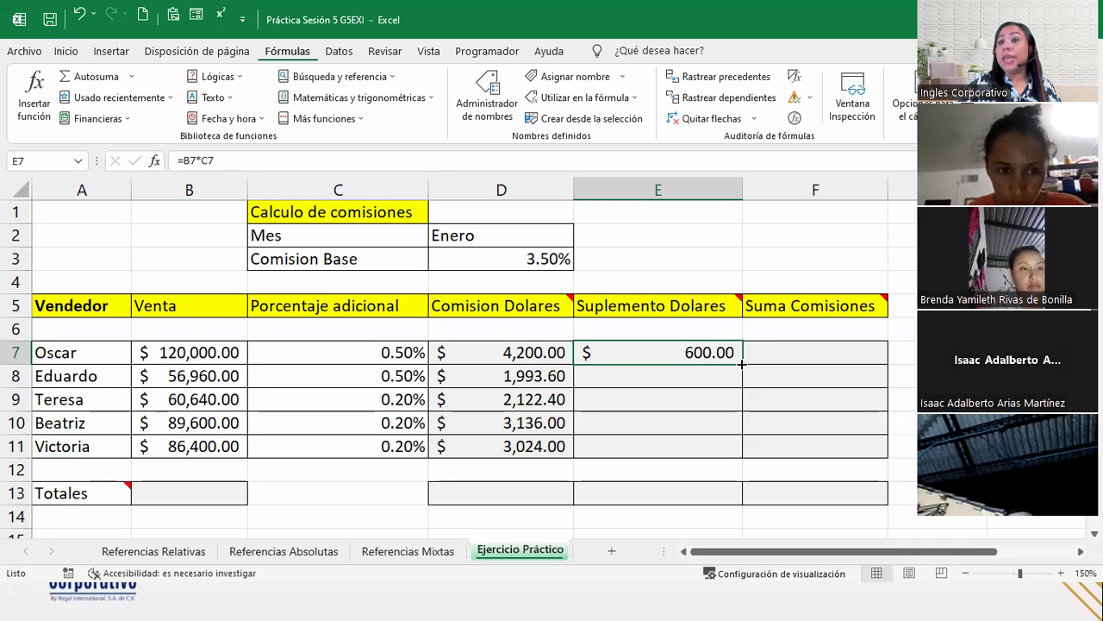
double_click(741, 363)
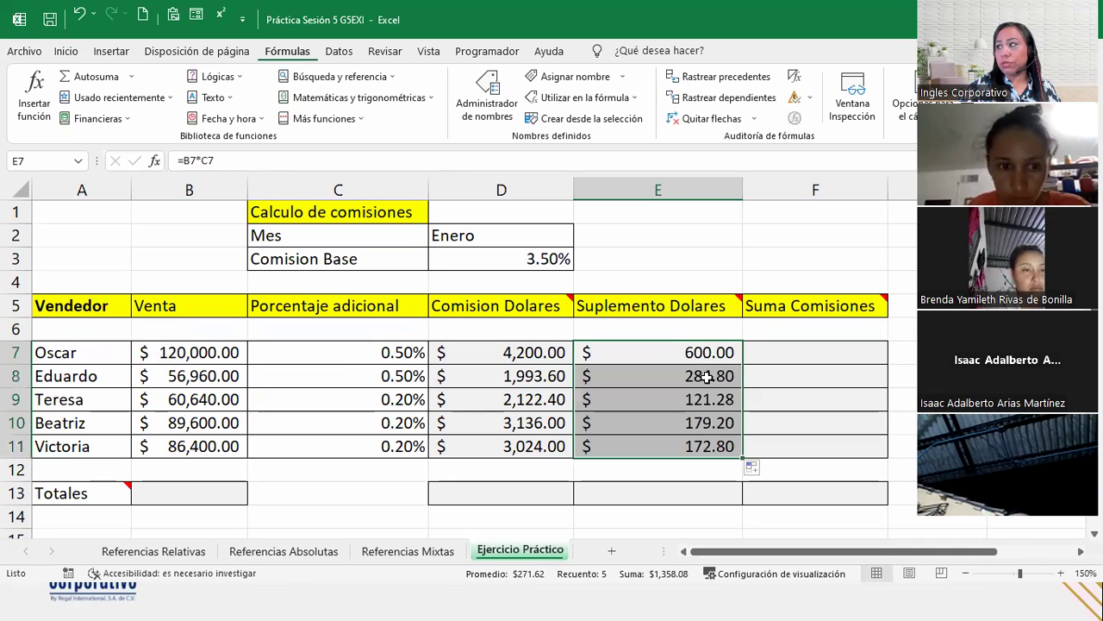
Check the copied supplement formulas for Eduardo, Teresa, Beatriz and Victoria against Oscar's
click(707, 377)
click(705, 356)
click(705, 379)
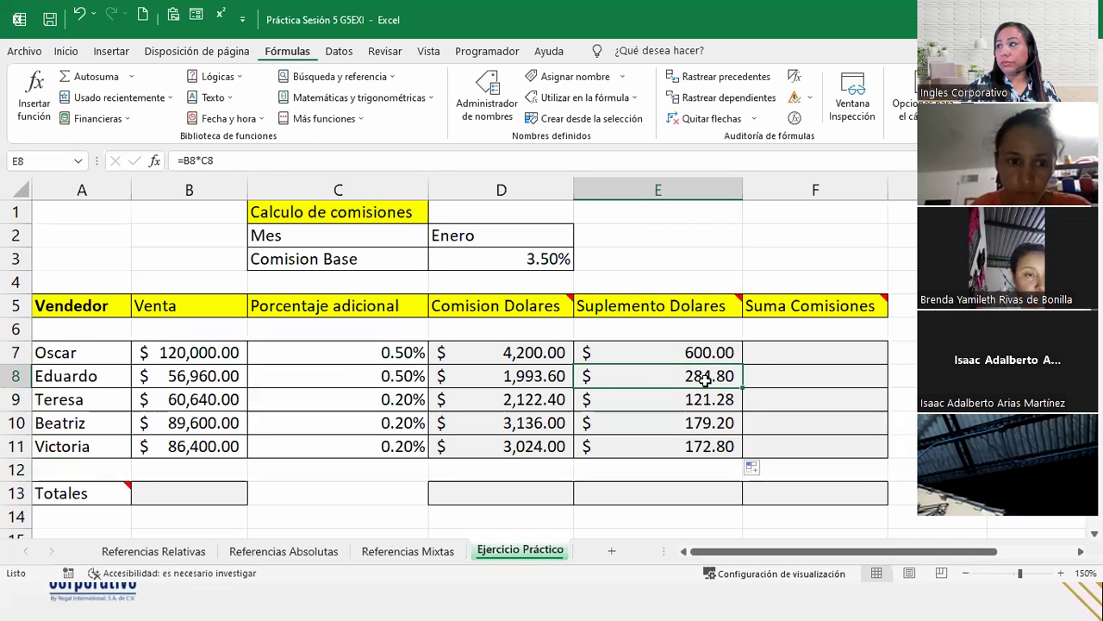
click(707, 398)
click(706, 422)
click(711, 445)
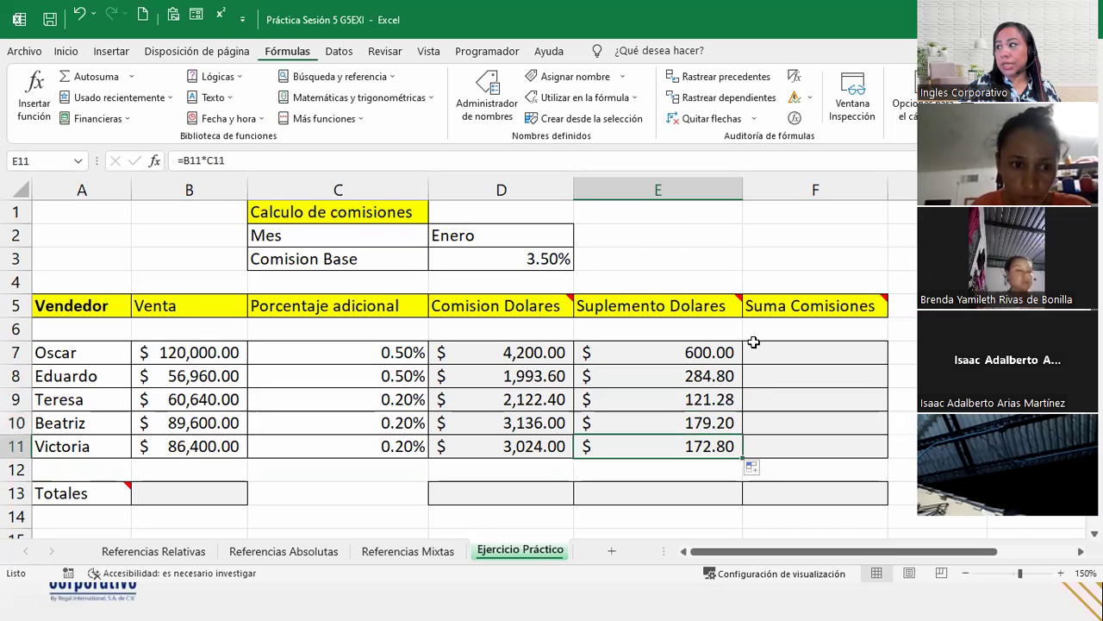
click(772, 349)
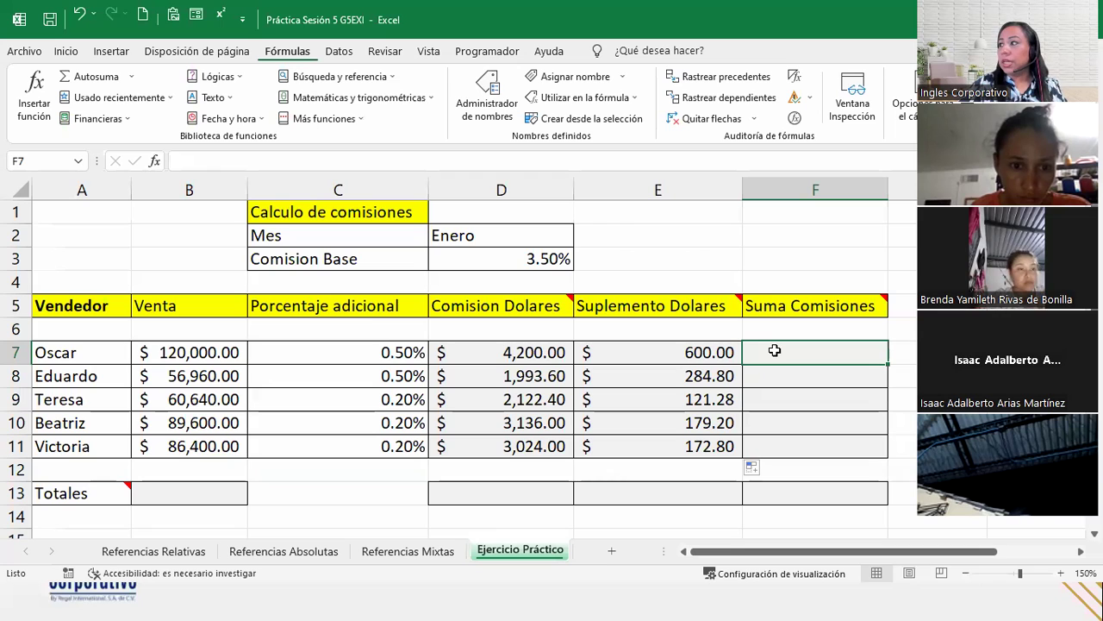
Zoom the sheet out from 150% to 130% to bring columns G and H into view
mouse_move(780, 303)
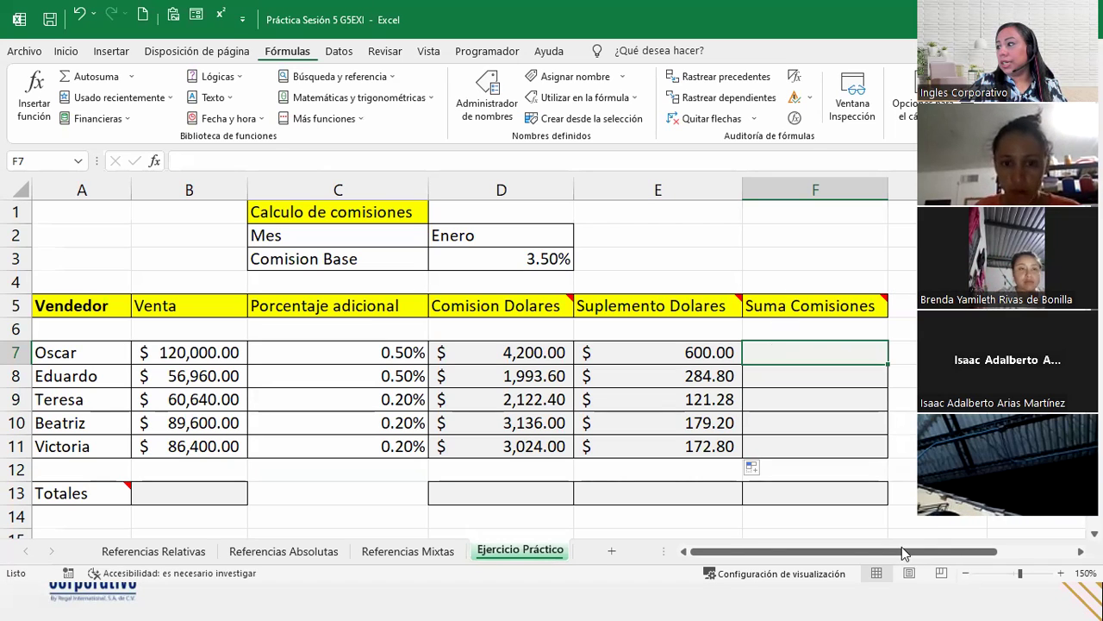
click(968, 573)
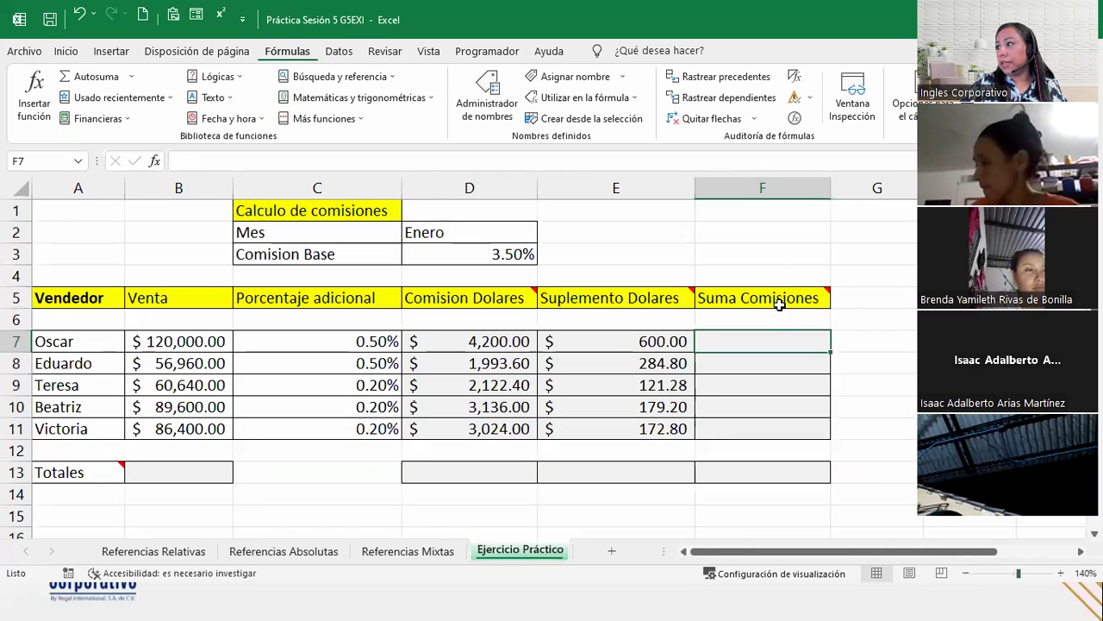
mouse_move(779, 303)
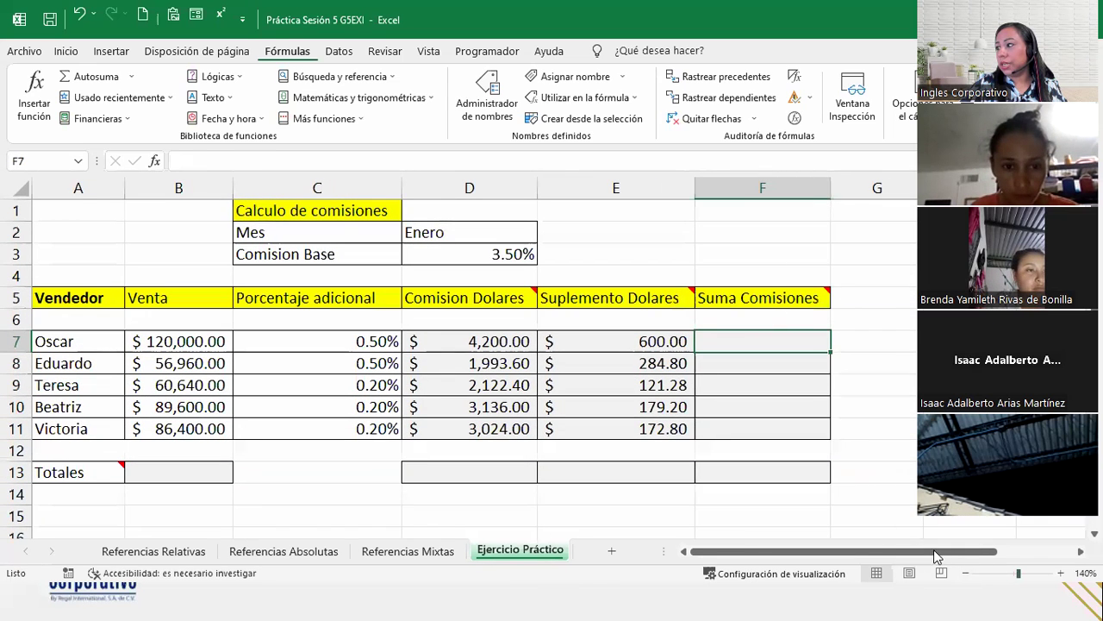
click(966, 573)
mouse_move(747, 286)
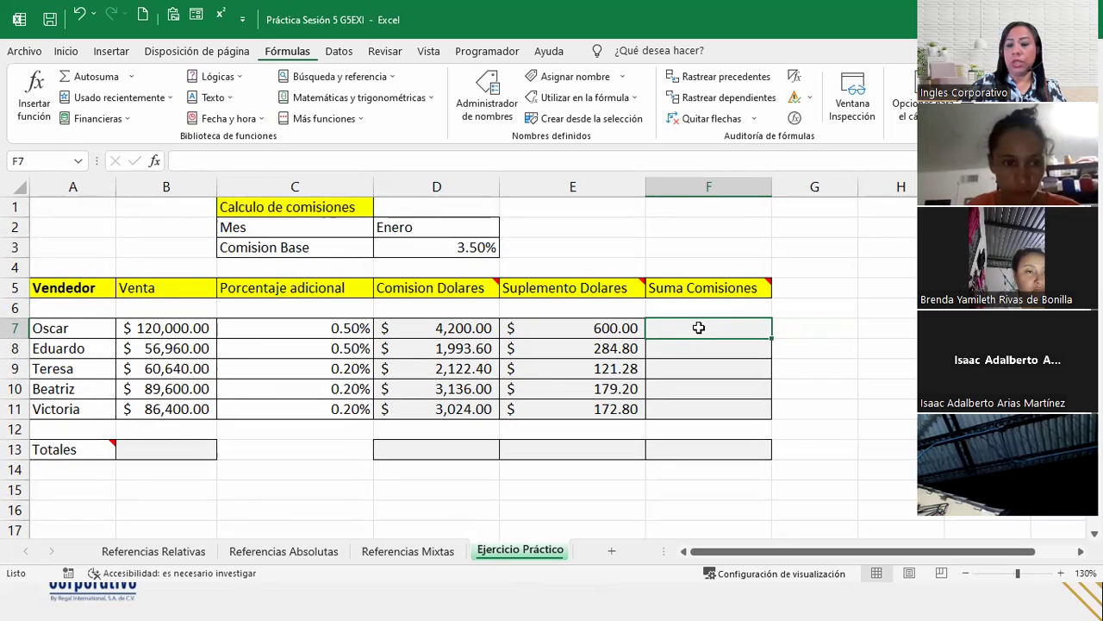
Enter =D7+E7 in F7 and fill it down to F11, giving 4,800.00 through 3,196.80
text(=)
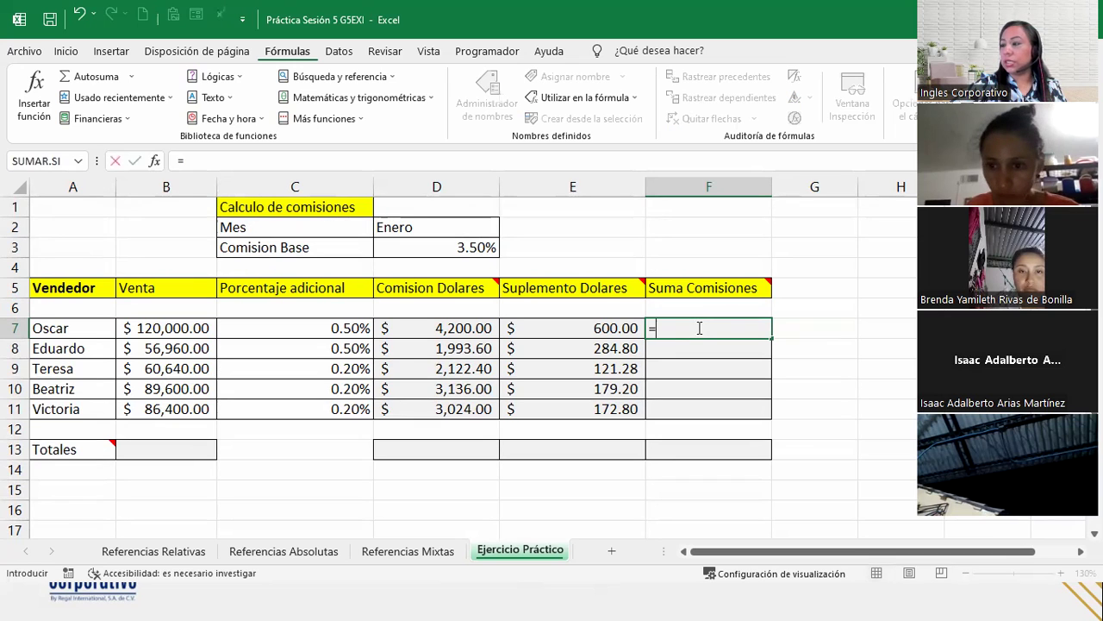
click(463, 331)
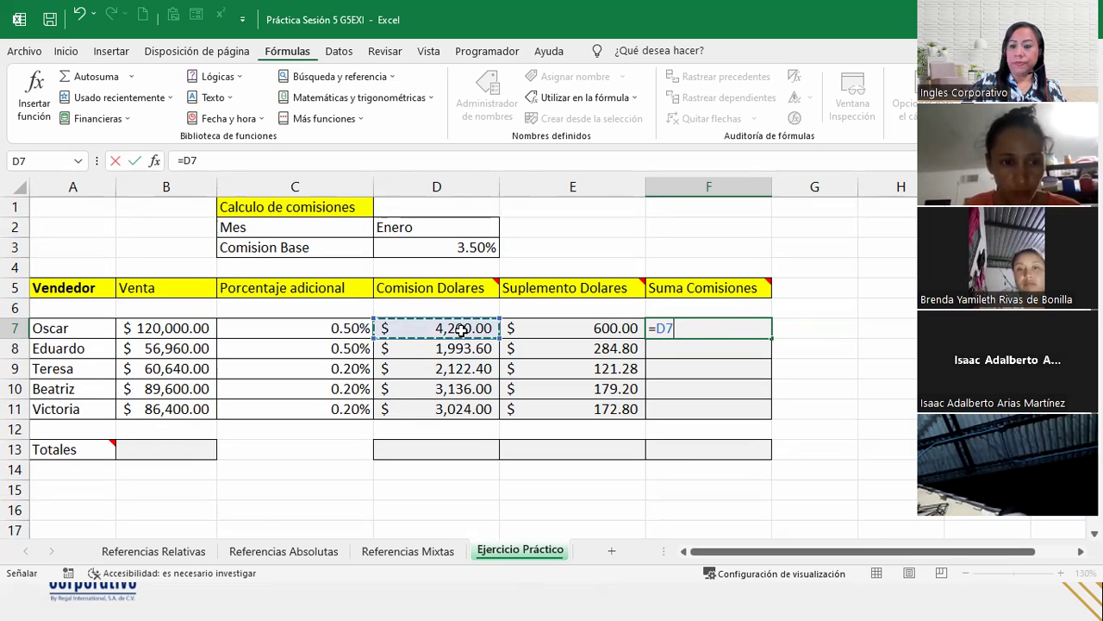
text(+)
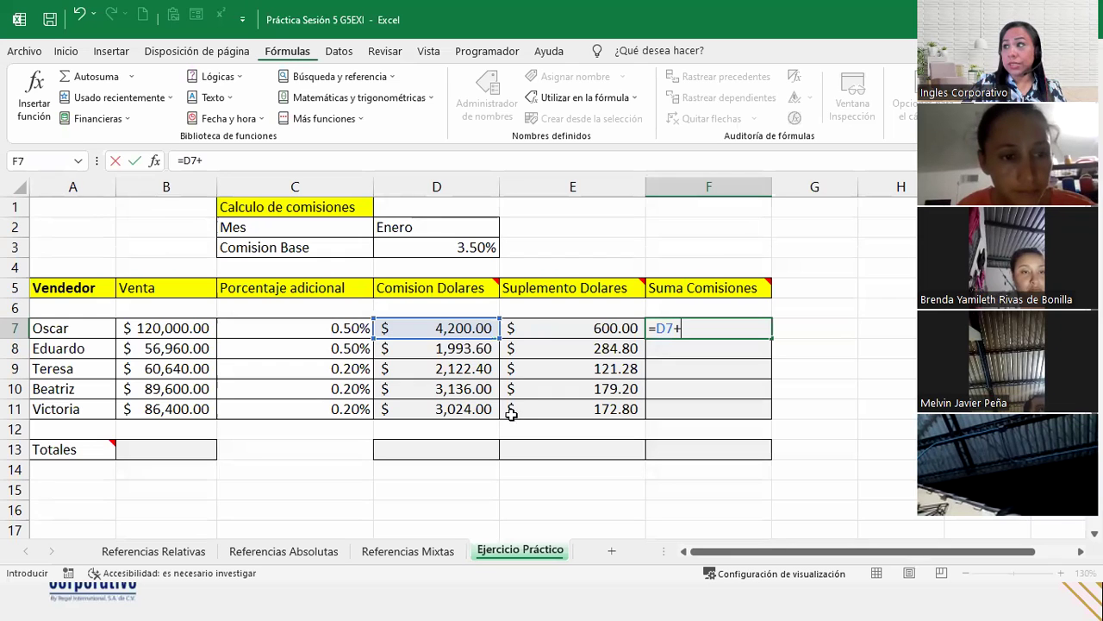
click(524, 328)
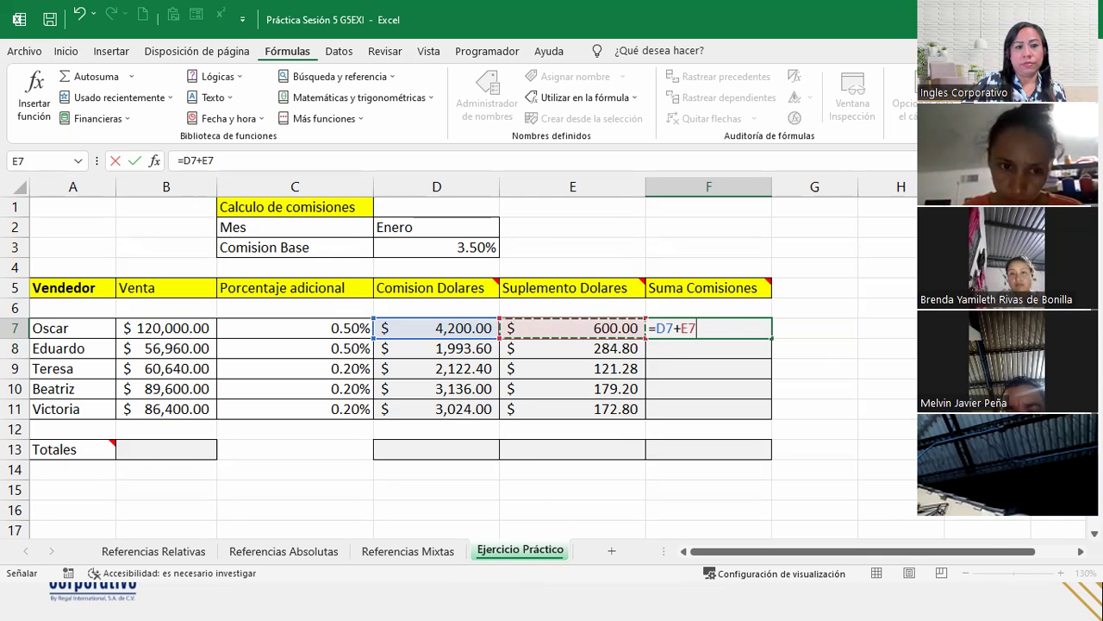
key(alt+Tab)
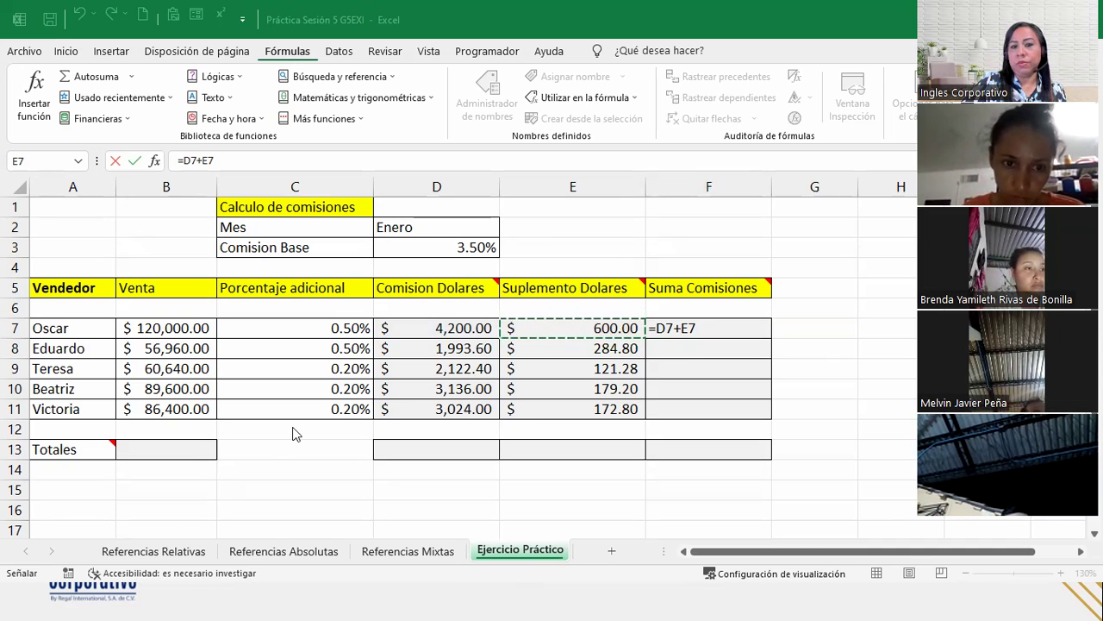
click(698, 328)
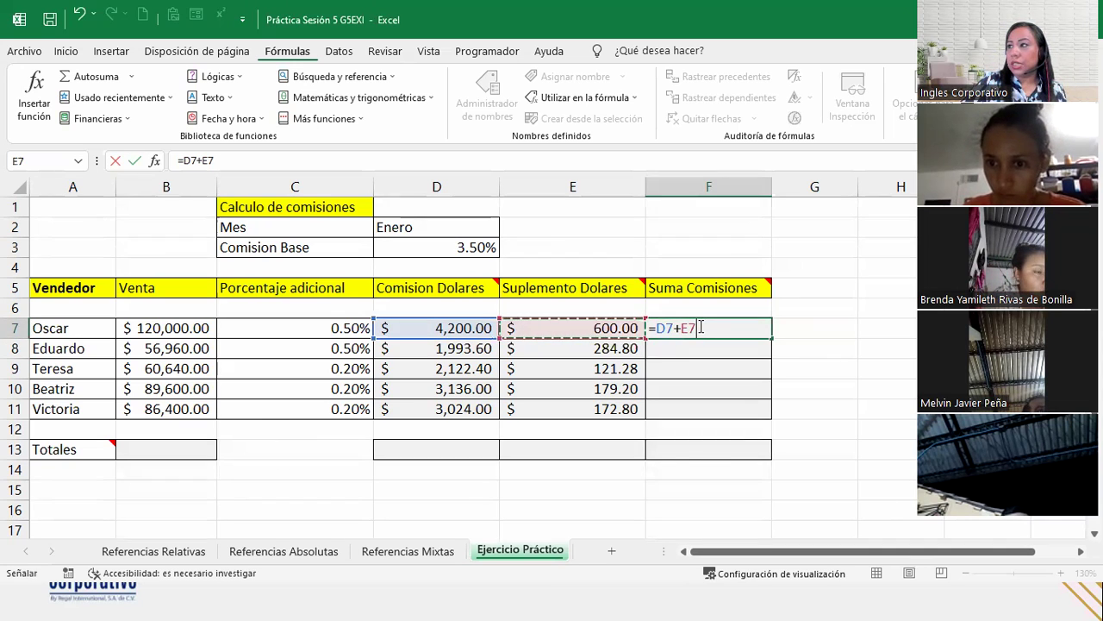
key(Return)
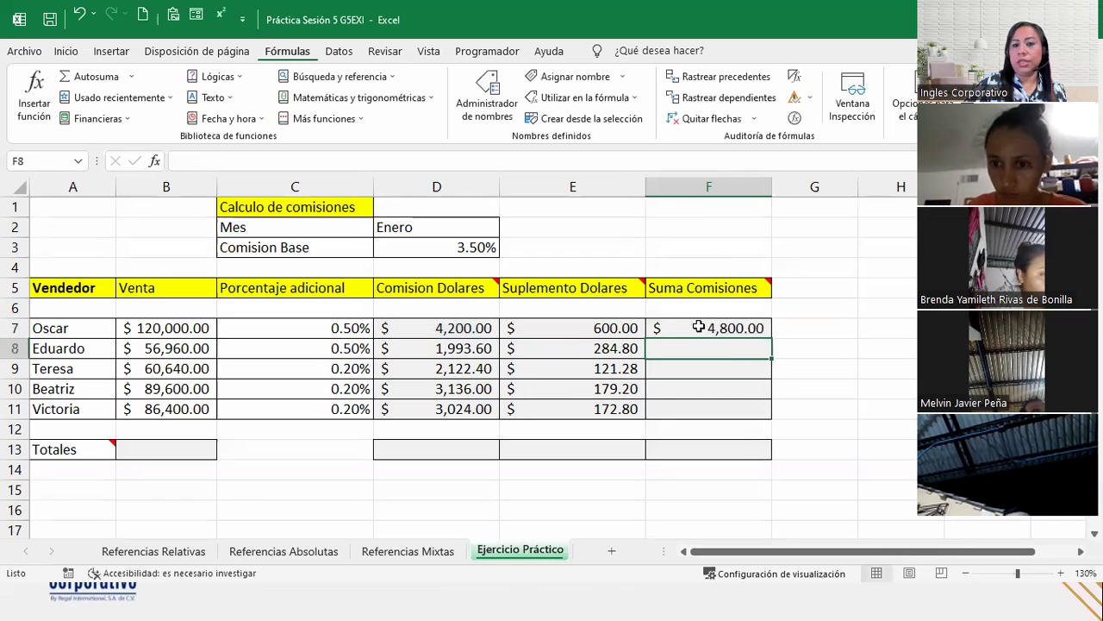
click(707, 325)
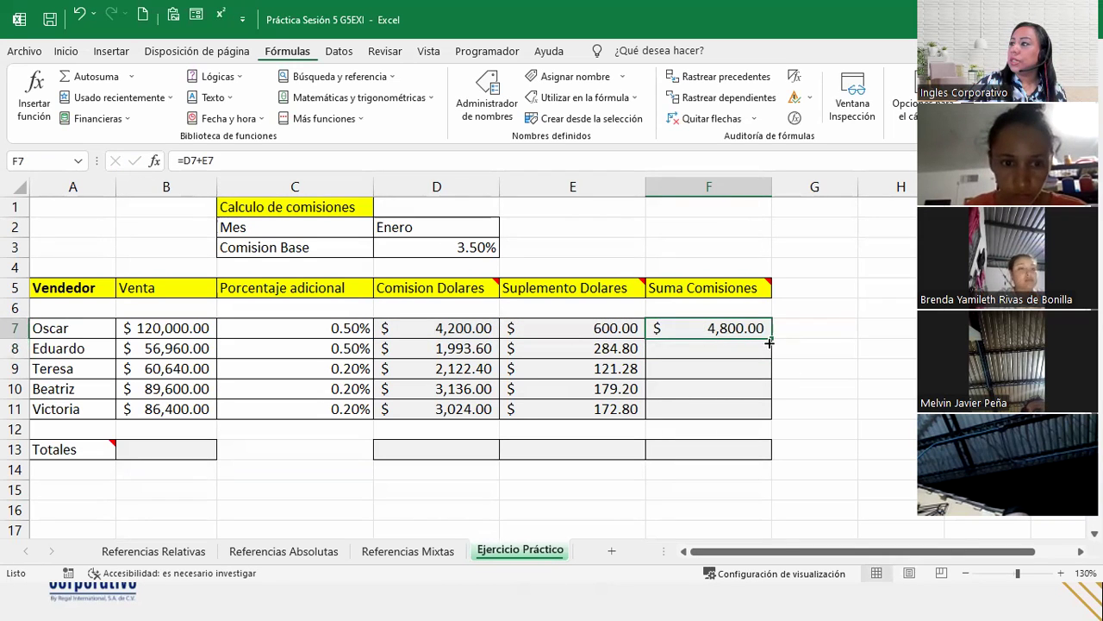
double_click(771, 340)
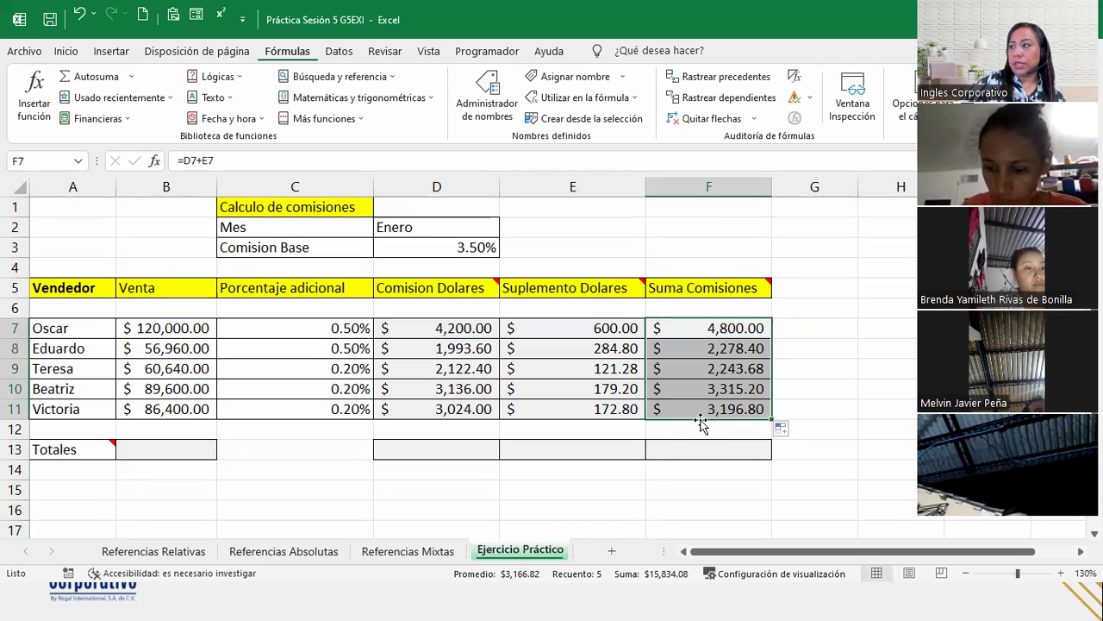
click(703, 388)
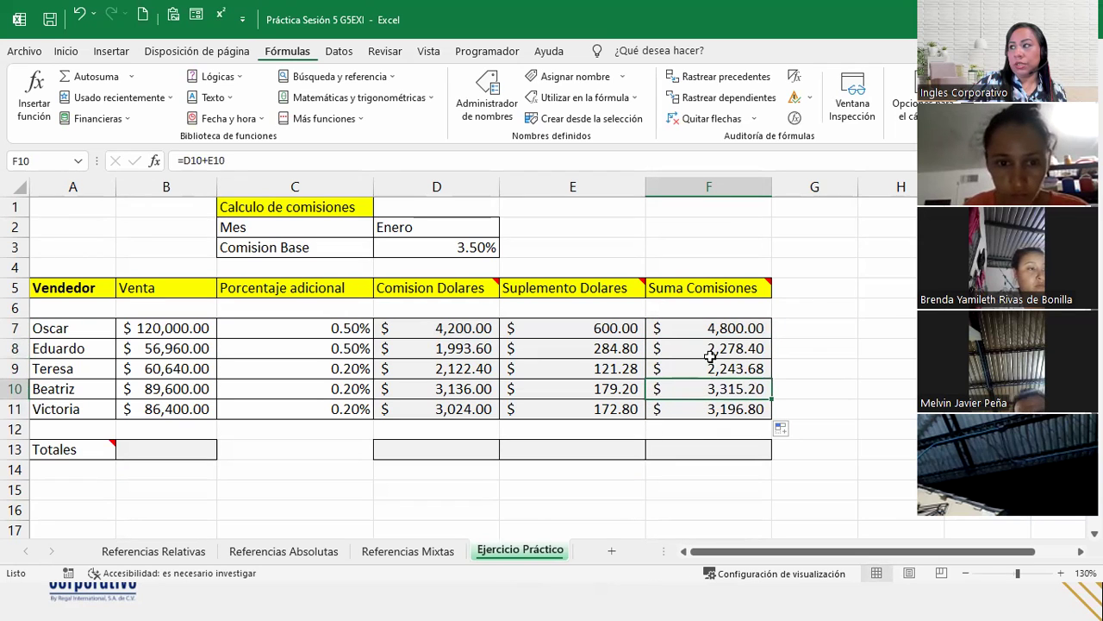
click(712, 354)
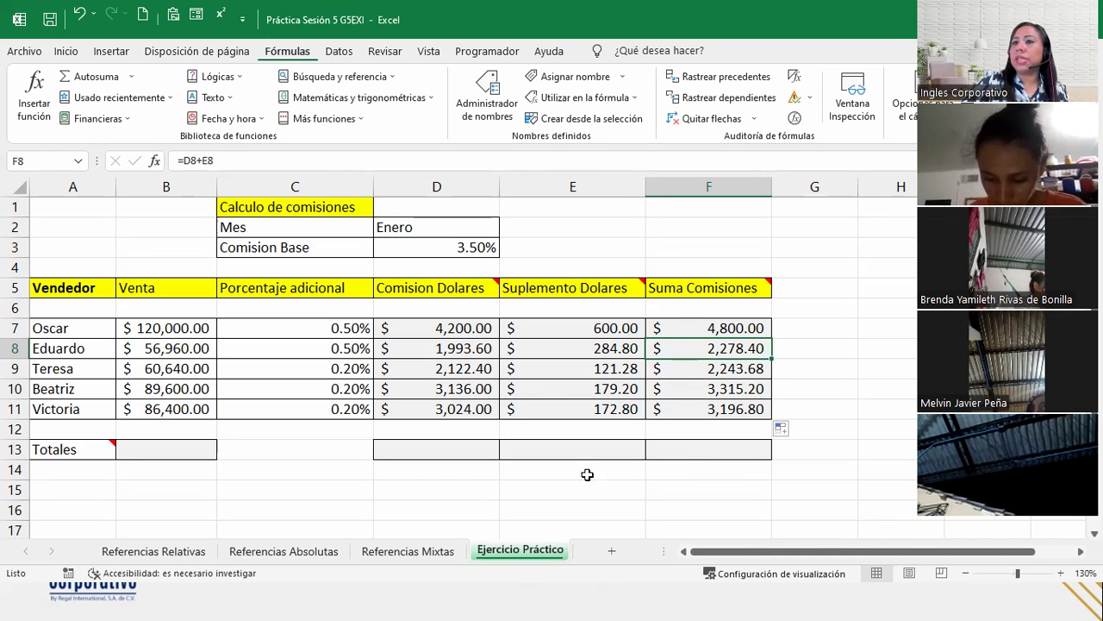
click(125, 449)
mouse_move(99, 449)
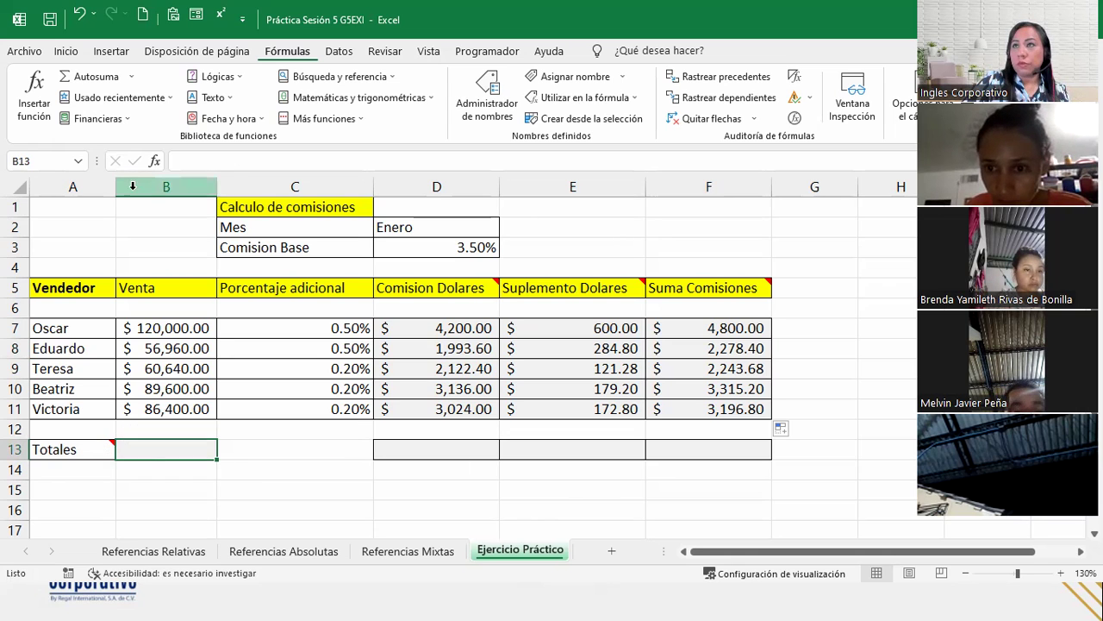
Total the Venta column with AutoSum over B7:B11, giving 413,600.00
click(131, 75)
click(127, 97)
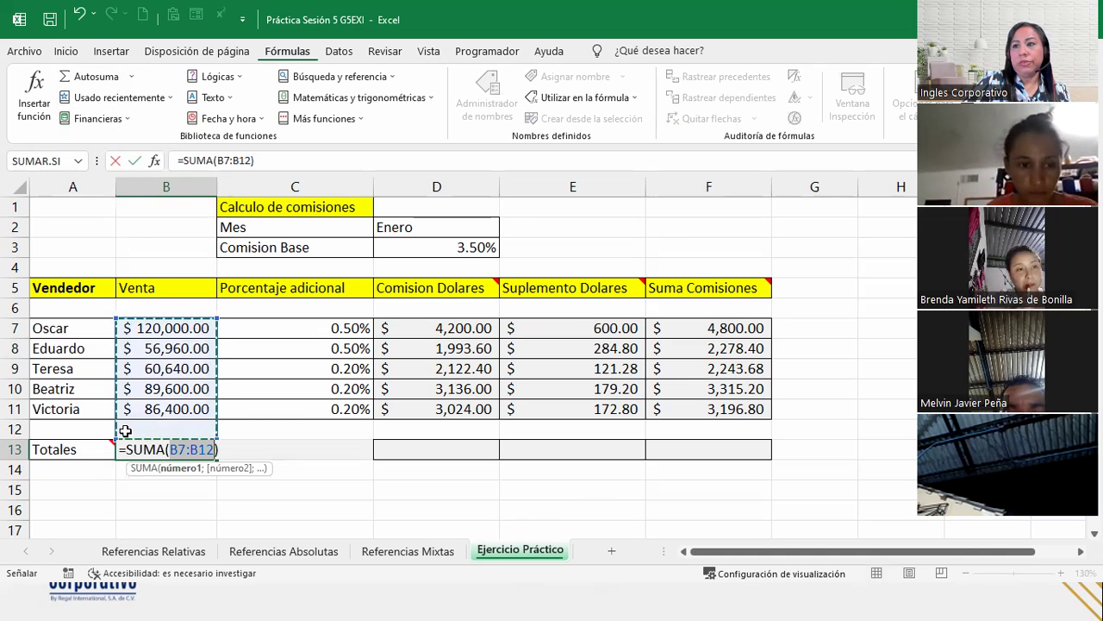
drag(155, 328, 159, 409)
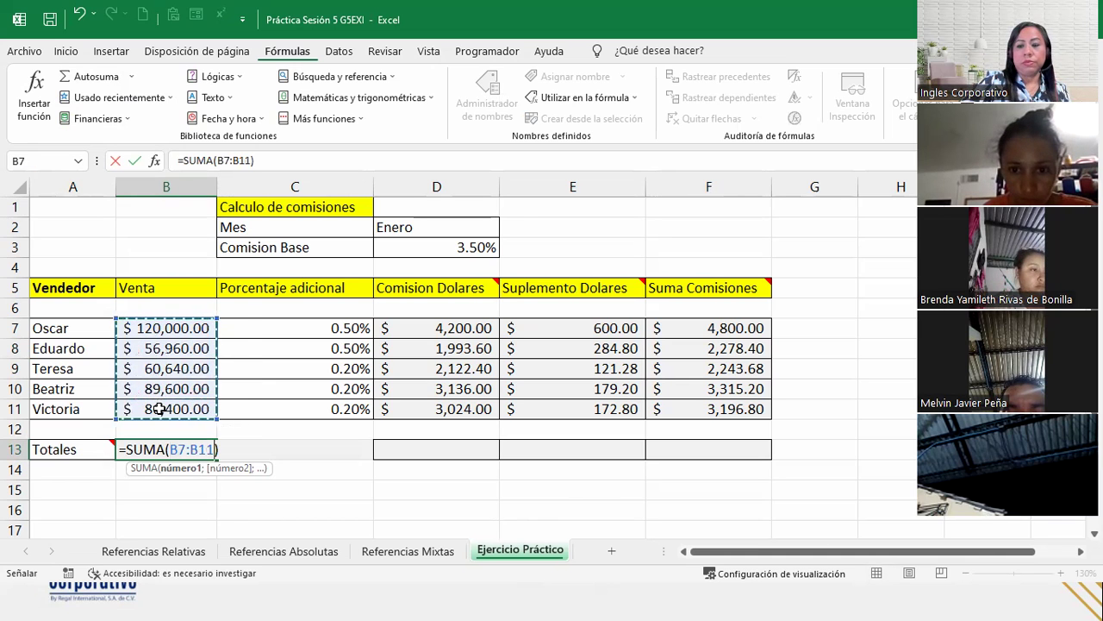
key(Return)
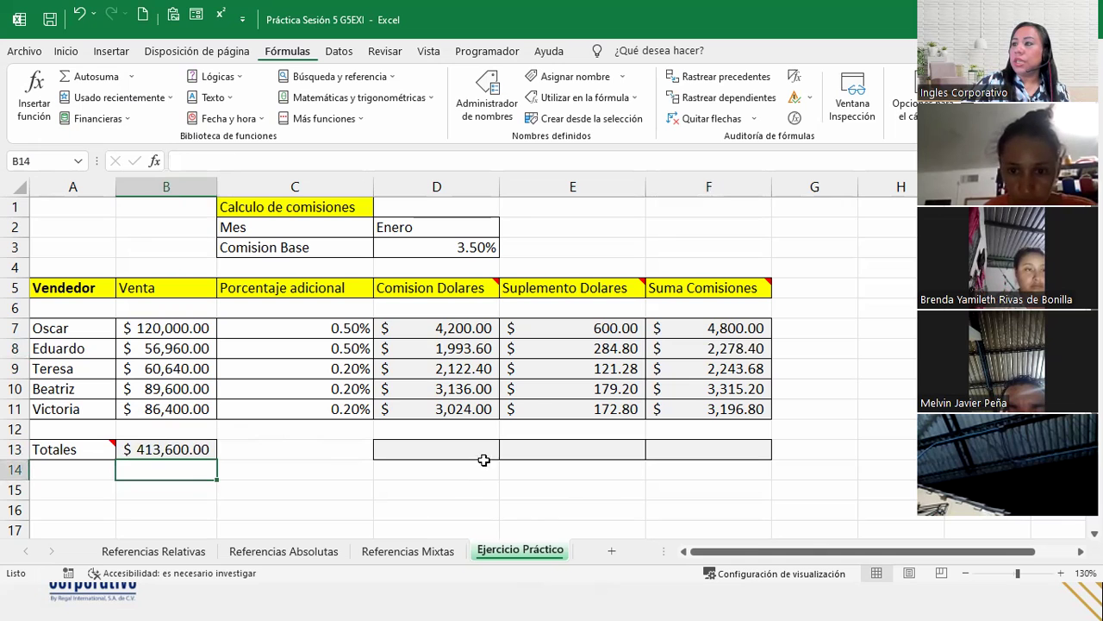
Sum D7:D11 in D13 and copy it across to F13 for 14,476.00, 1,358.08, 15,834.08
click(483, 449)
click(89, 76)
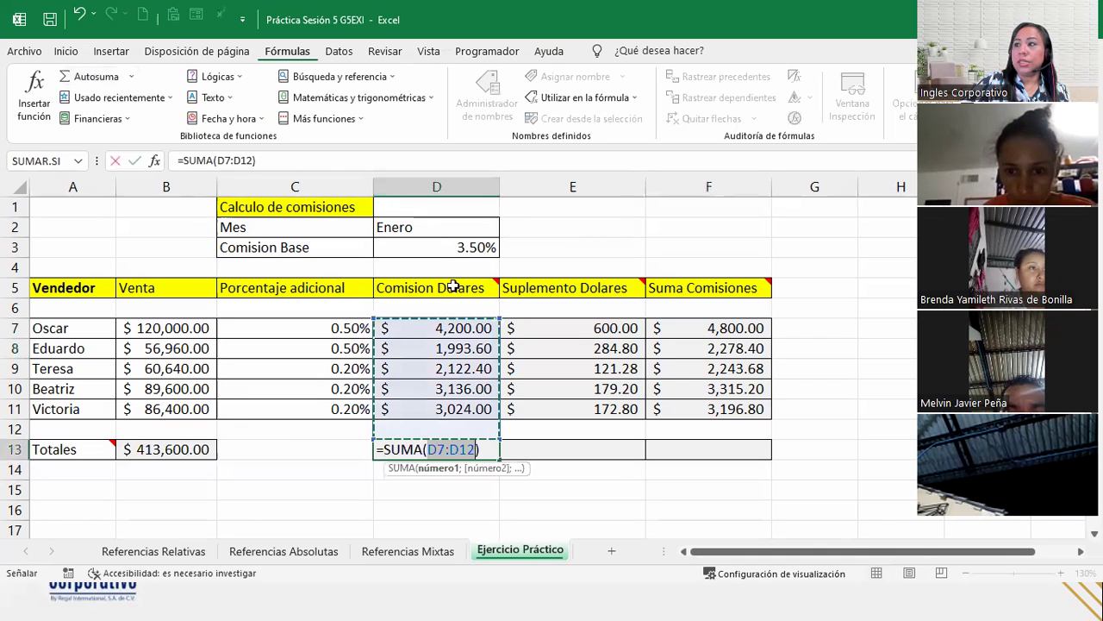
drag(443, 325, 447, 412)
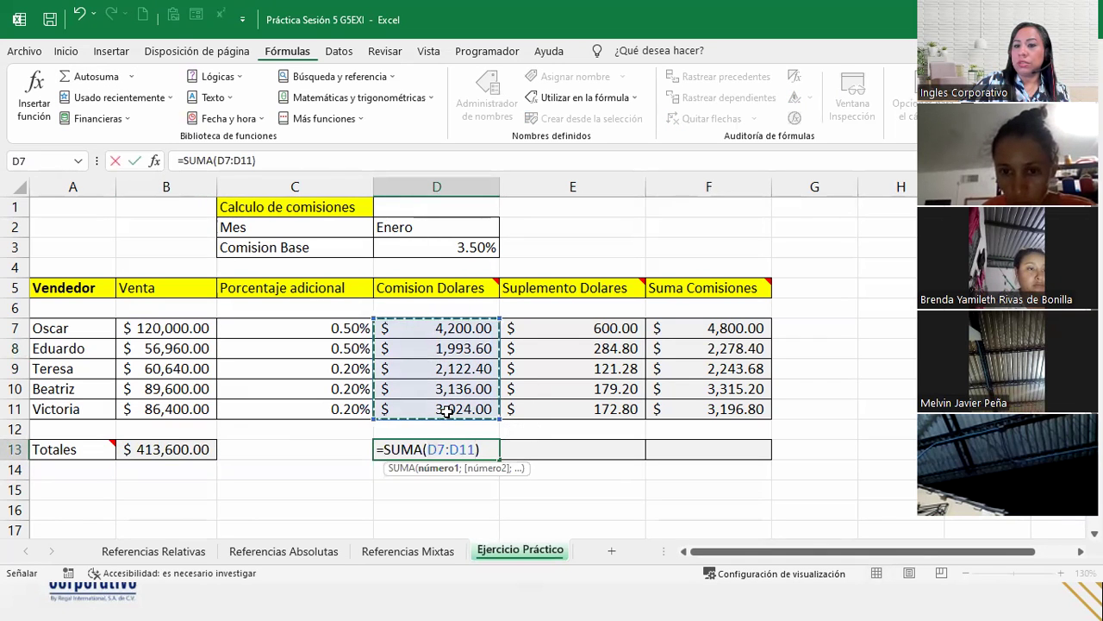
key(Return)
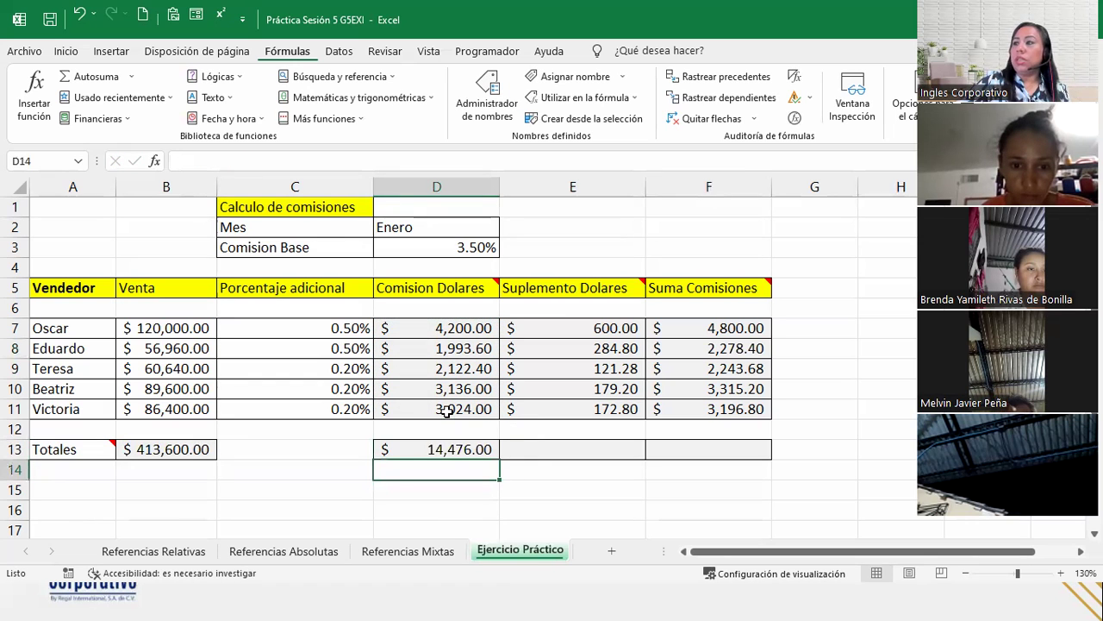
click(458, 448)
drag(500, 459, 752, 447)
click(755, 446)
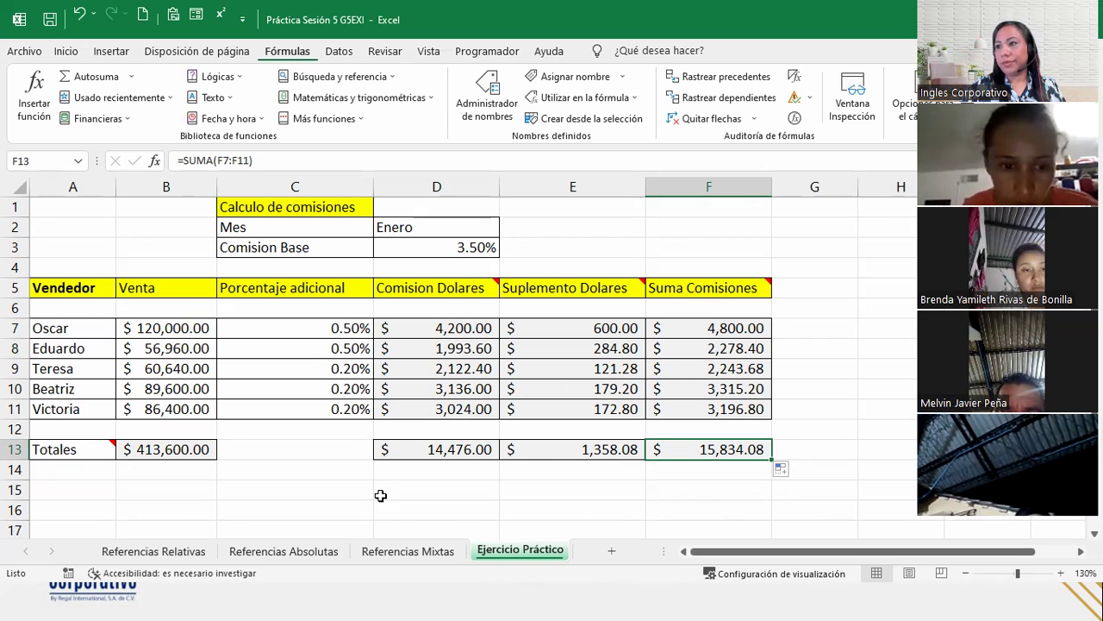
click(141, 446)
click(181, 266)
click(173, 322)
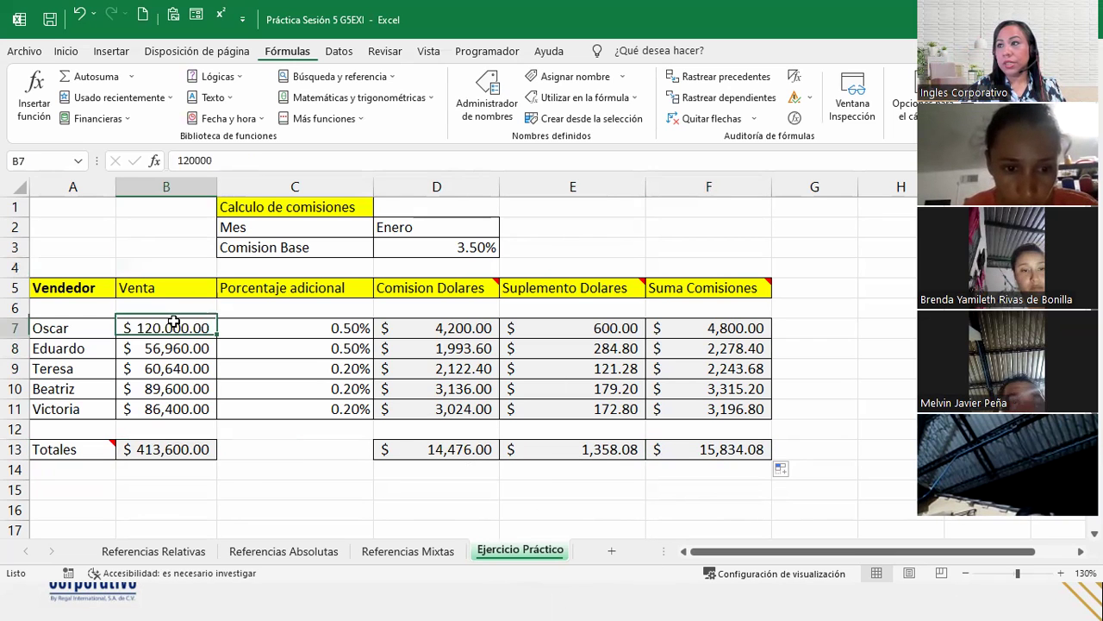
click(459, 328)
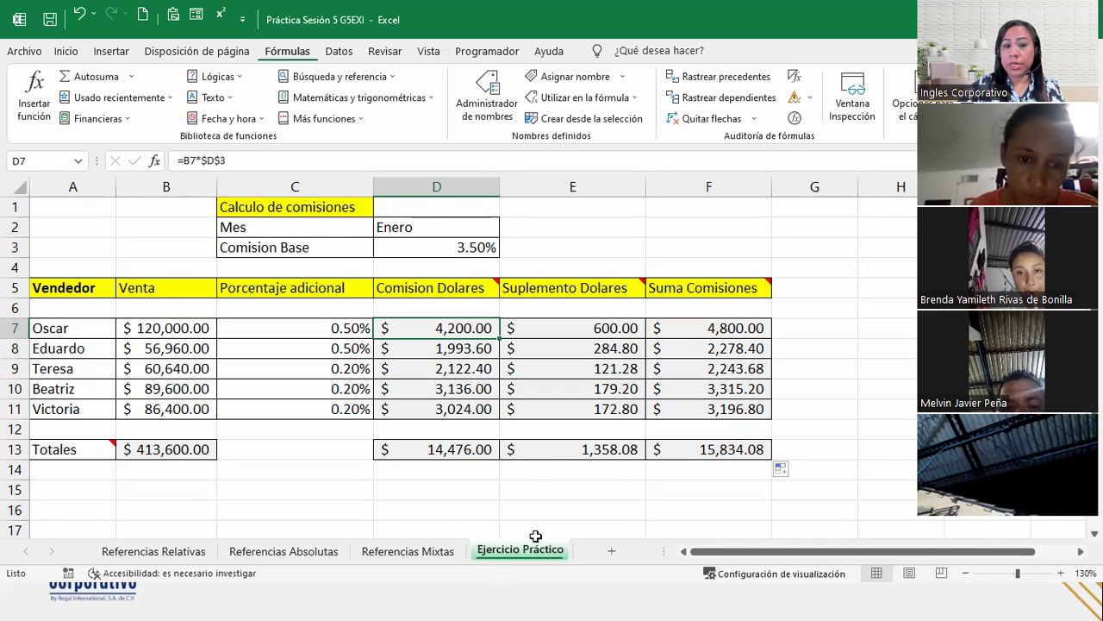
mouse_move(452, 290)
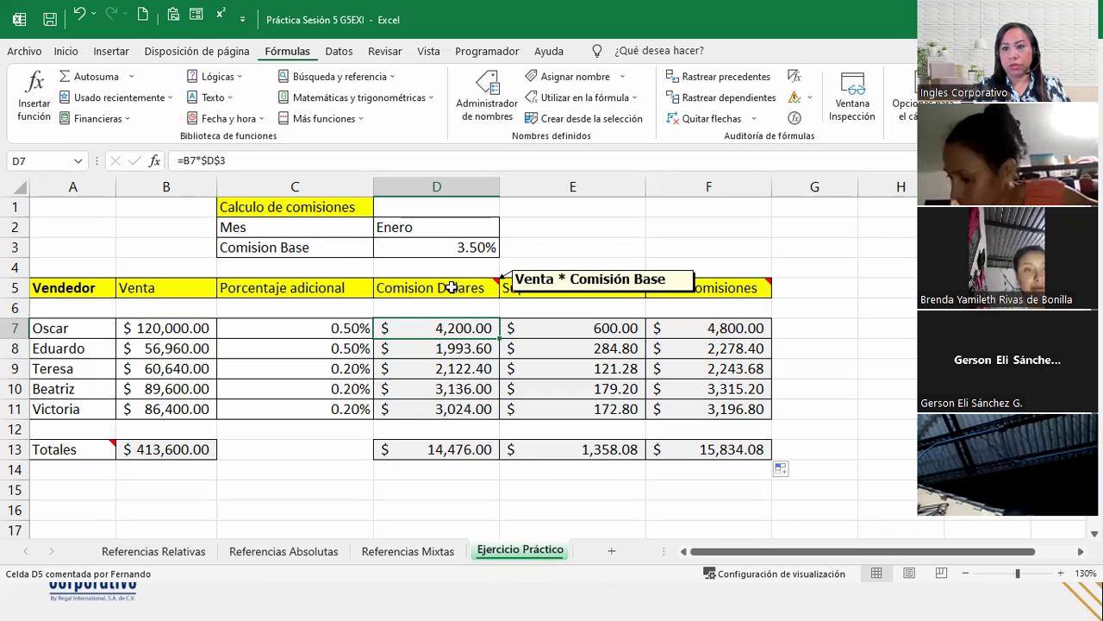
click(440, 348)
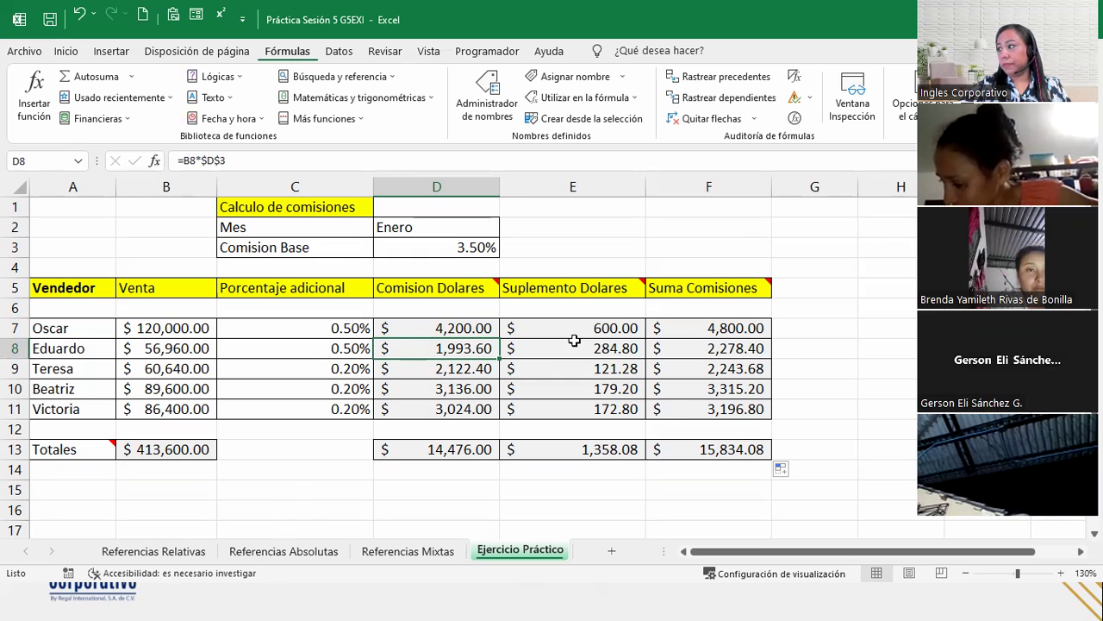
click(517, 365)
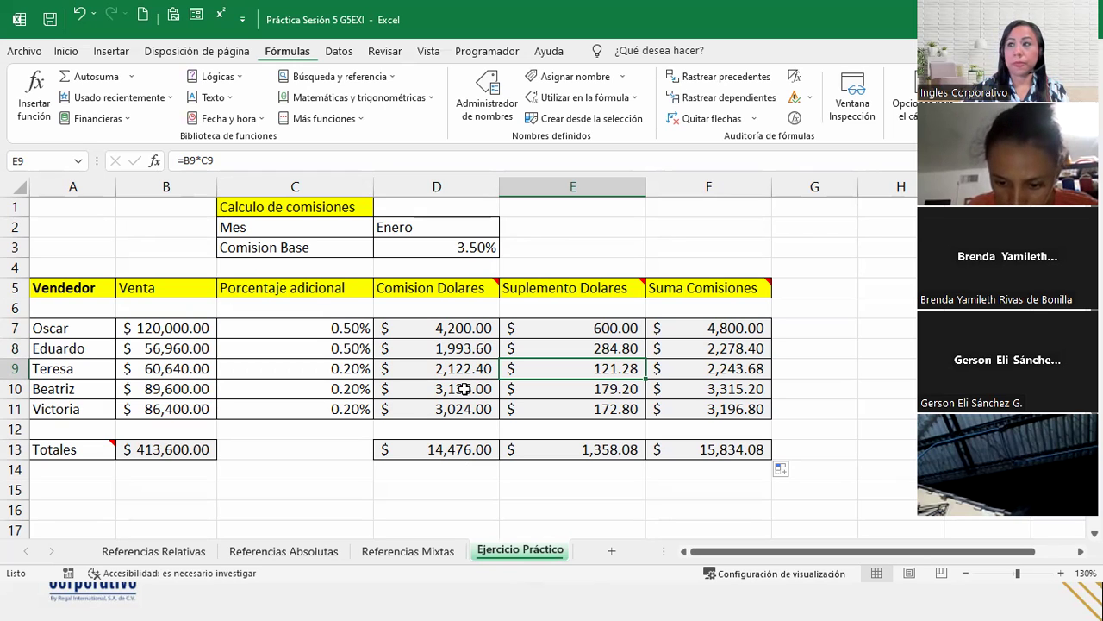
Move through the Referencias Relativas and Absolutas sheets to the Referencias Mixtas multiplication table
click(153, 548)
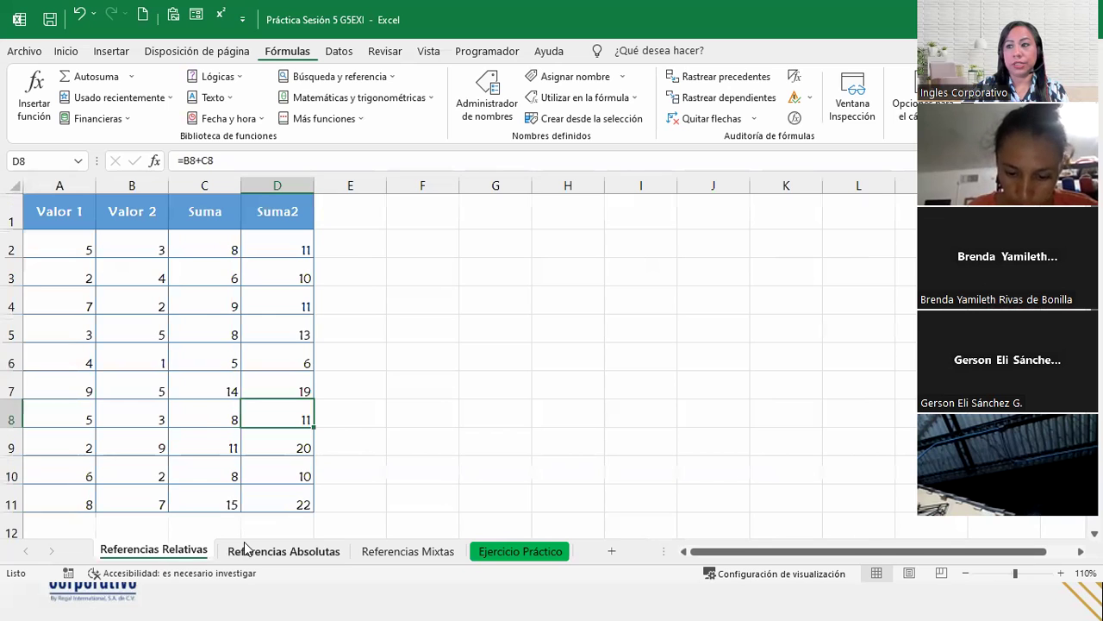
click(250, 550)
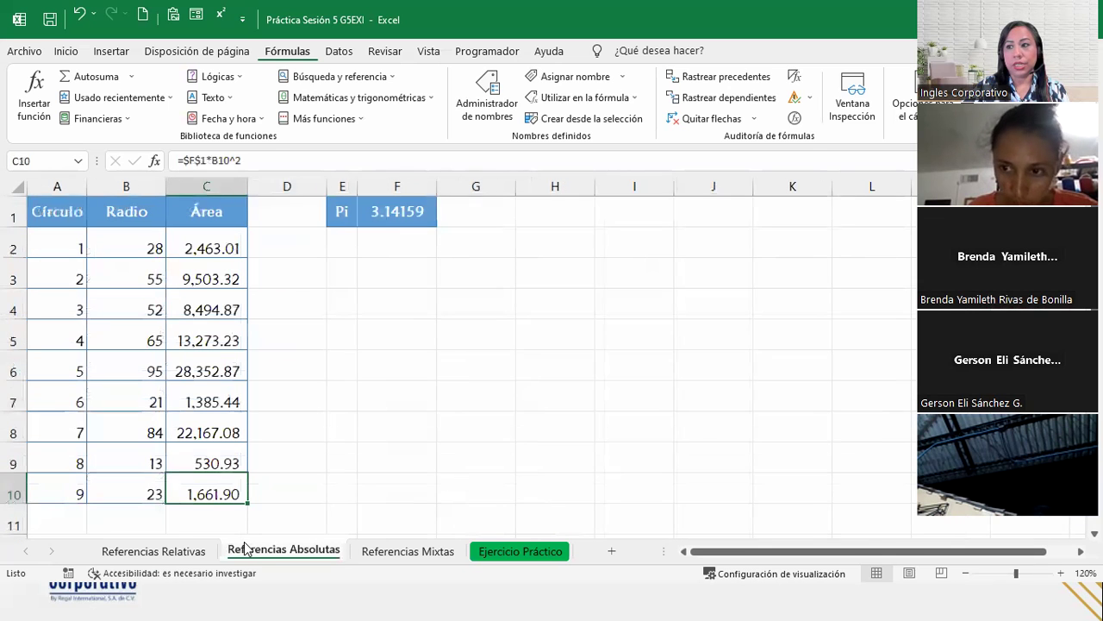
click(405, 550)
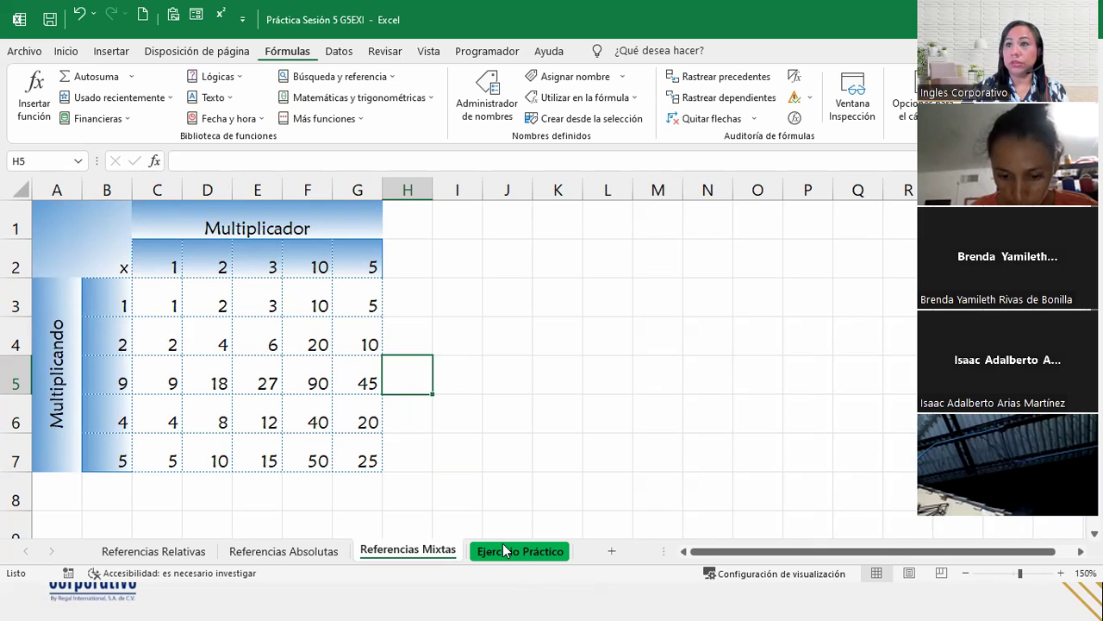
double_click(212, 297)
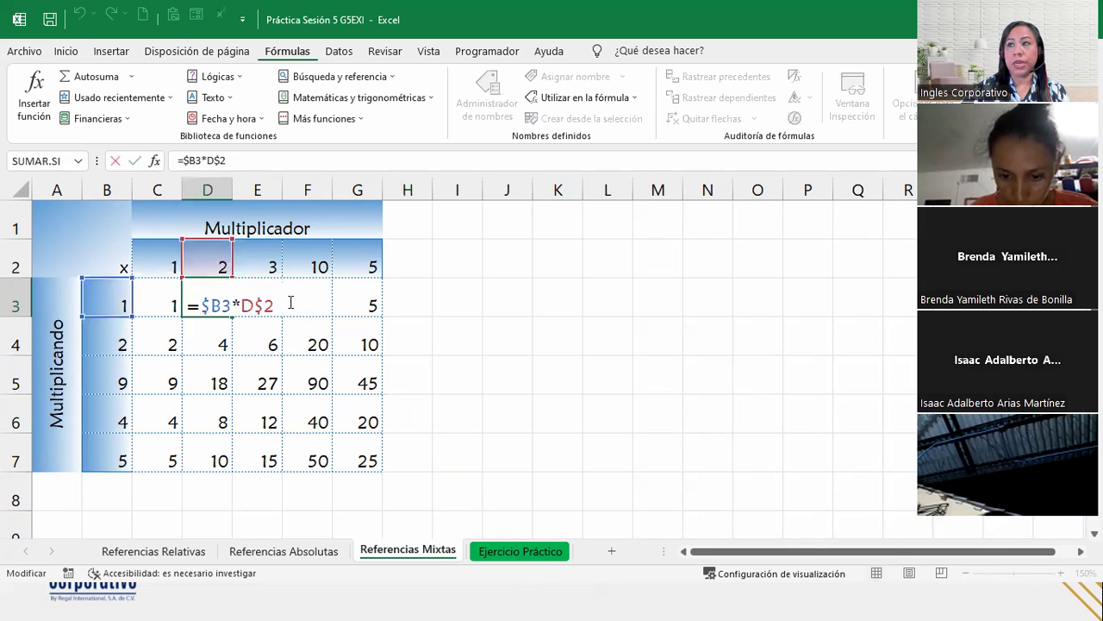
double_click(148, 293)
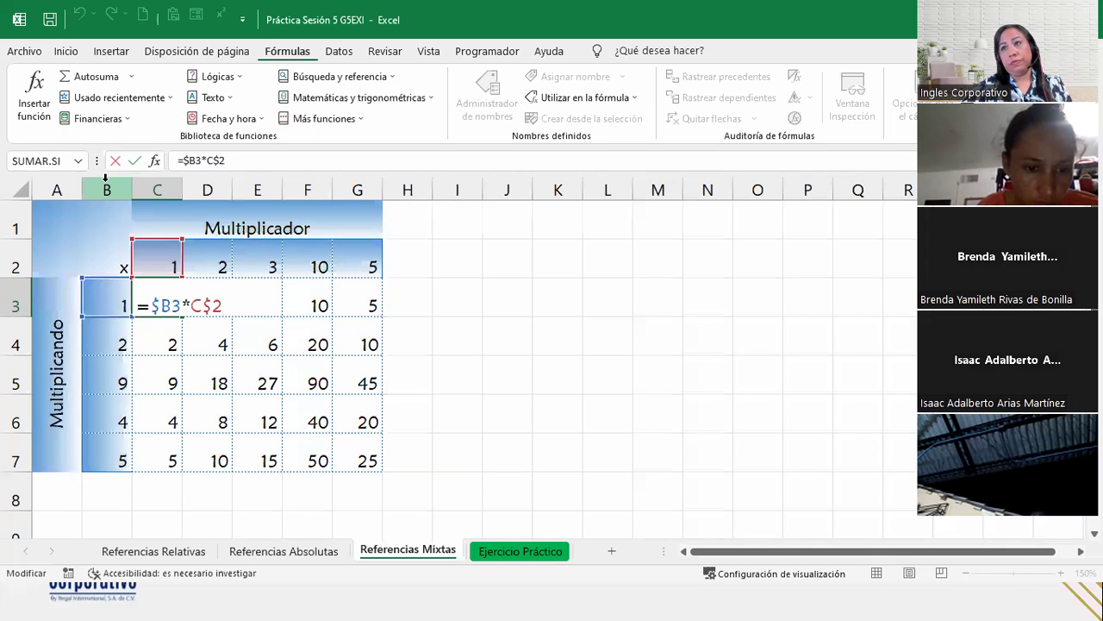
click(106, 178)
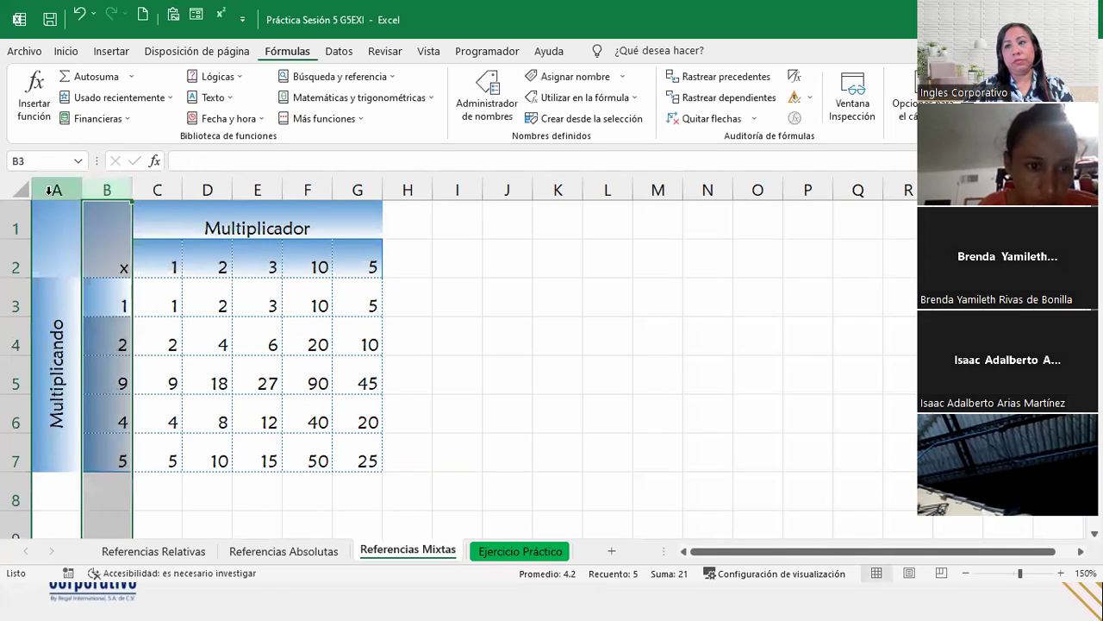
ctrl+click(12, 265)
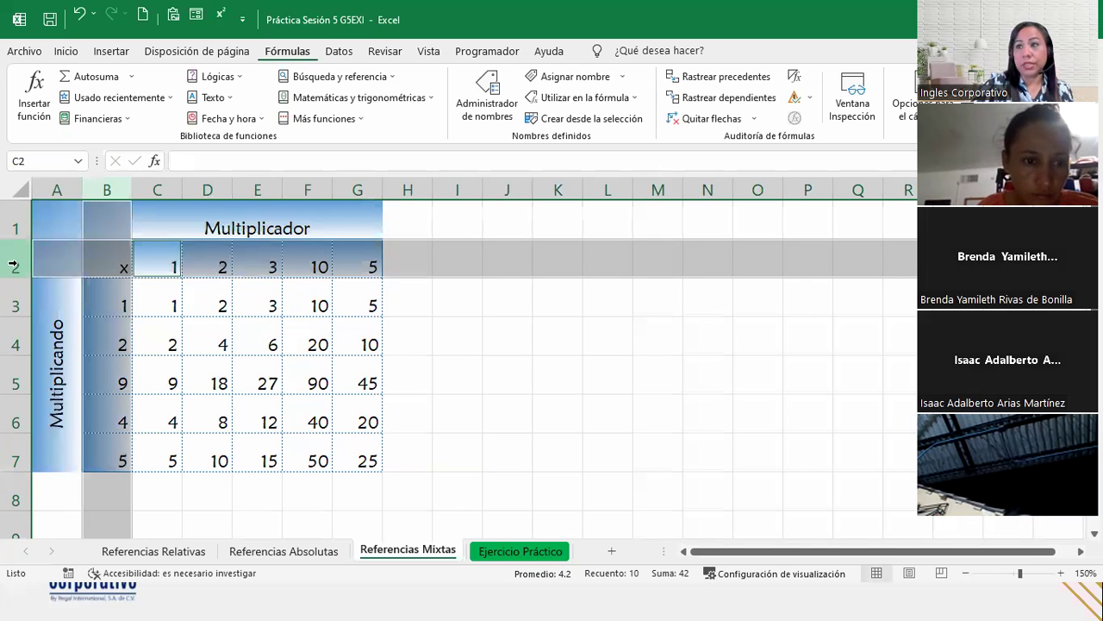
double_click(158, 289)
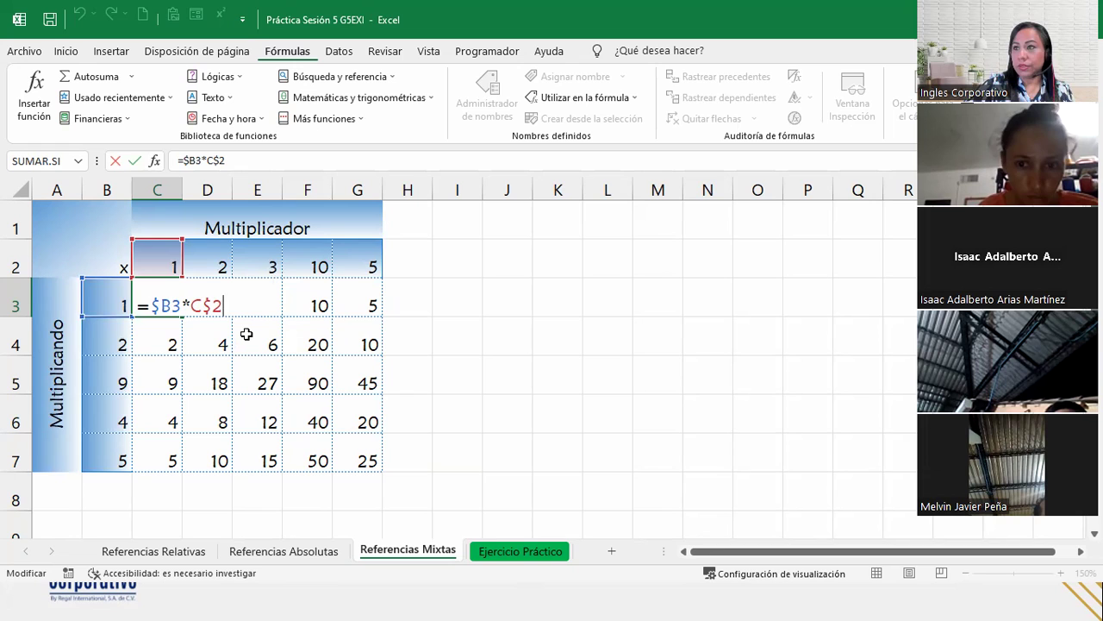
key(Return)
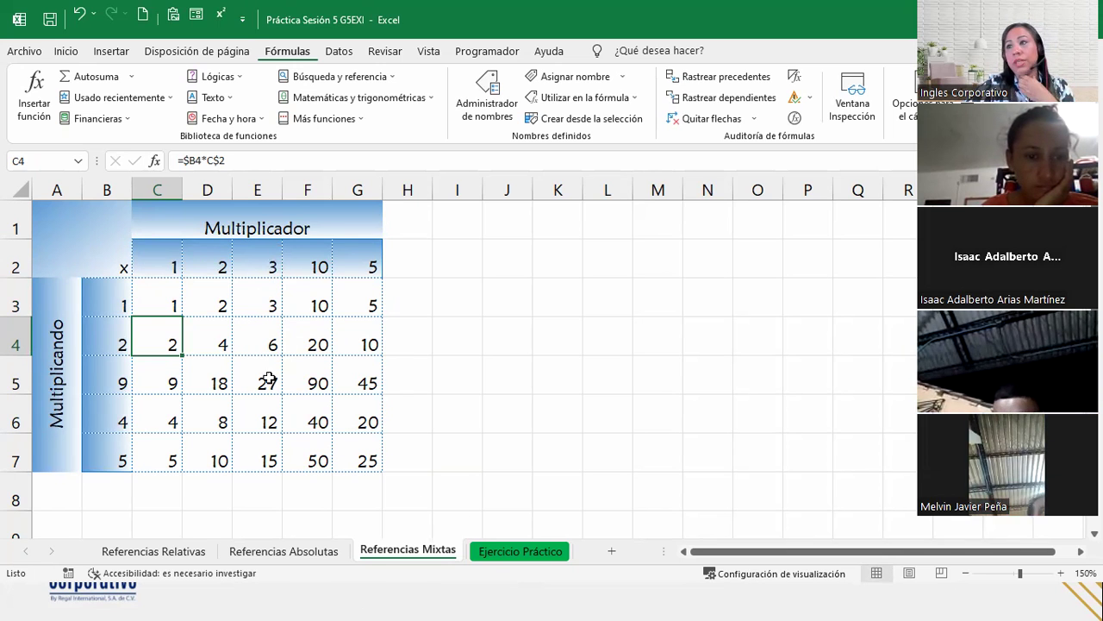
Change multiplier F2 to 4 and multiplicand B5 to 3, then advance to the closing slide
click(304, 263)
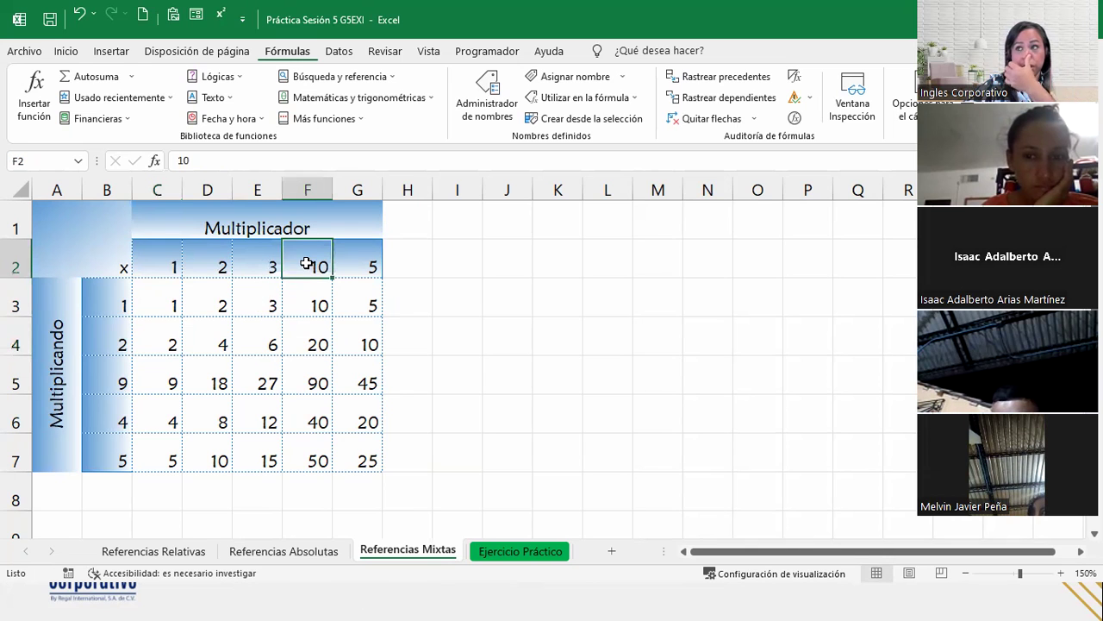
key(ctrl+z)
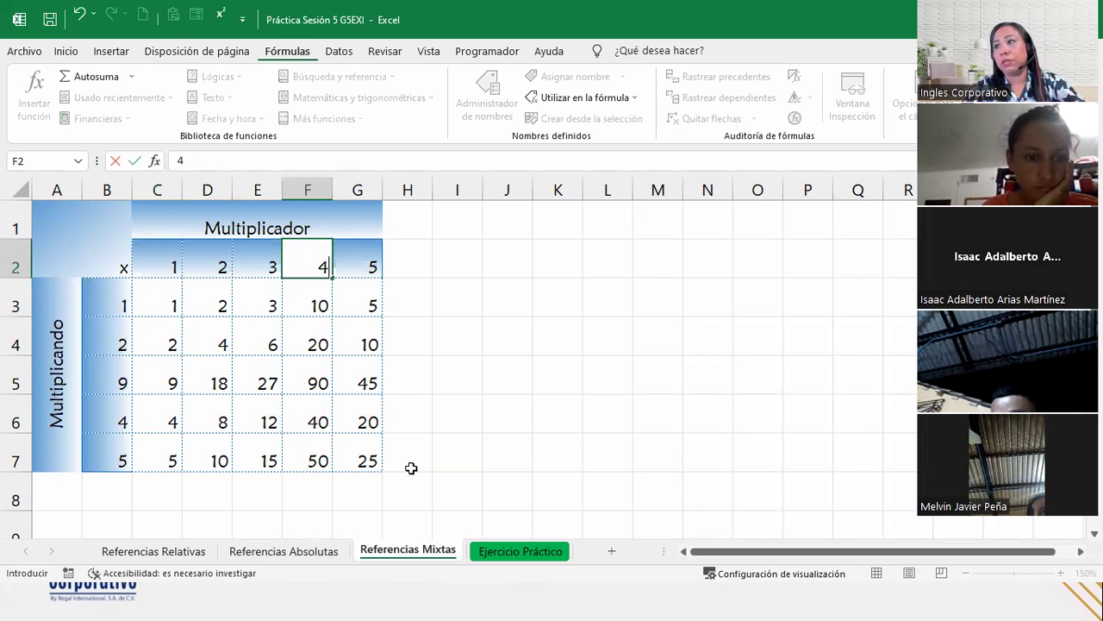
click(297, 296)
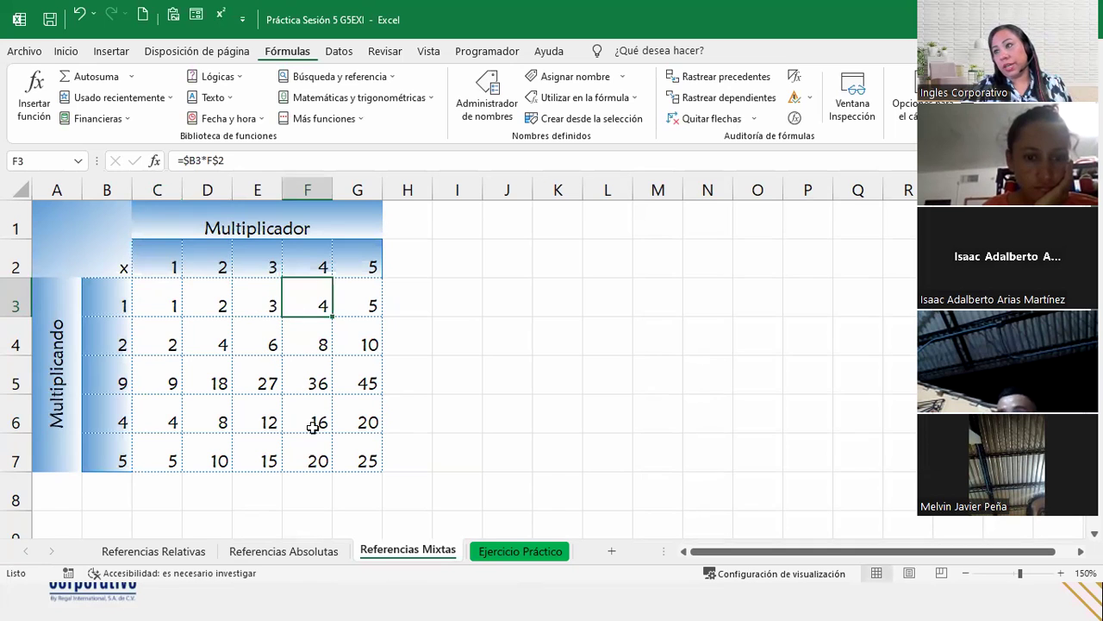
click(93, 371)
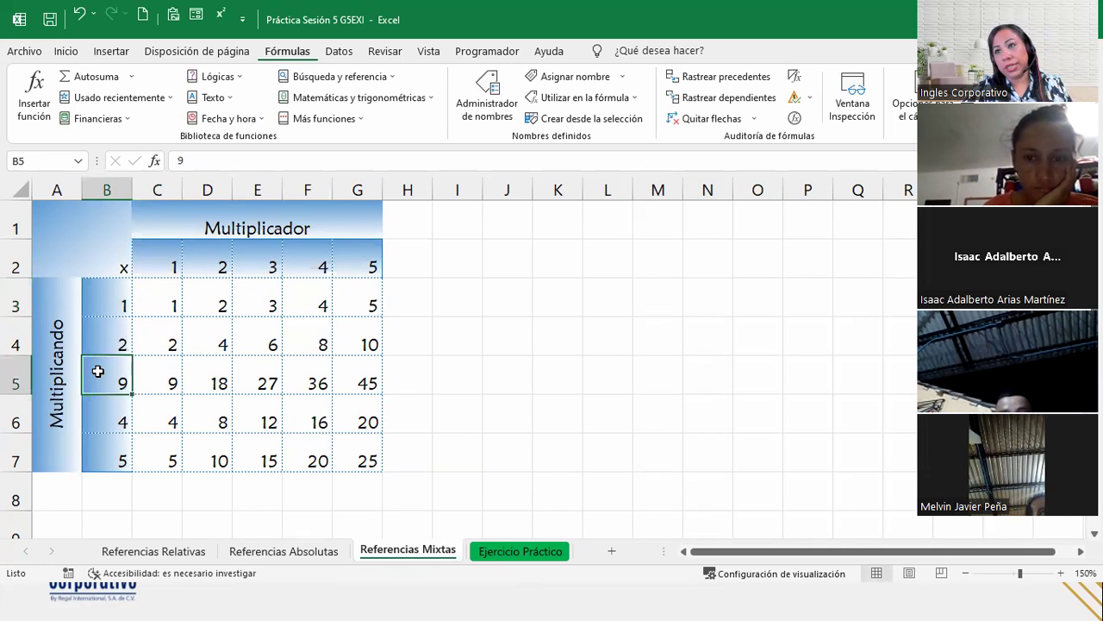
text(3)
click(211, 435)
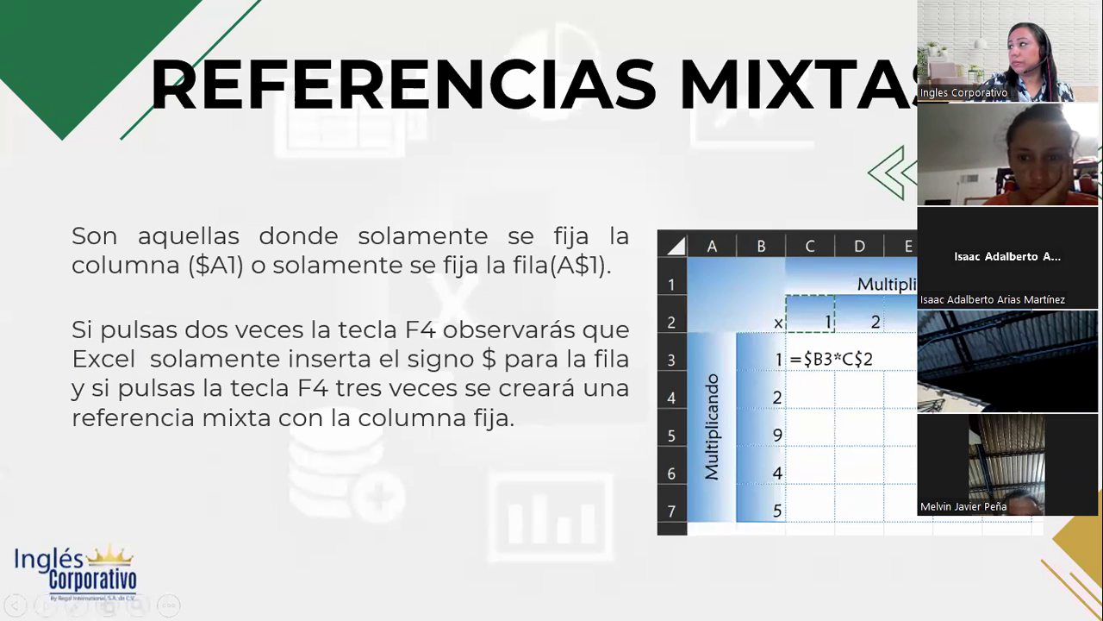
key(Right)
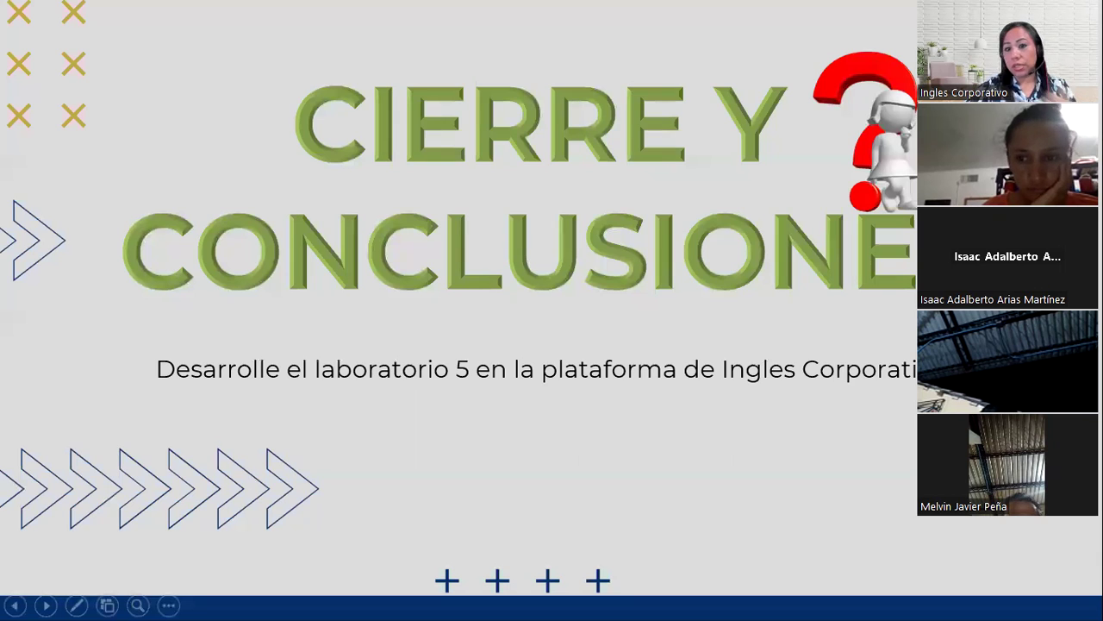